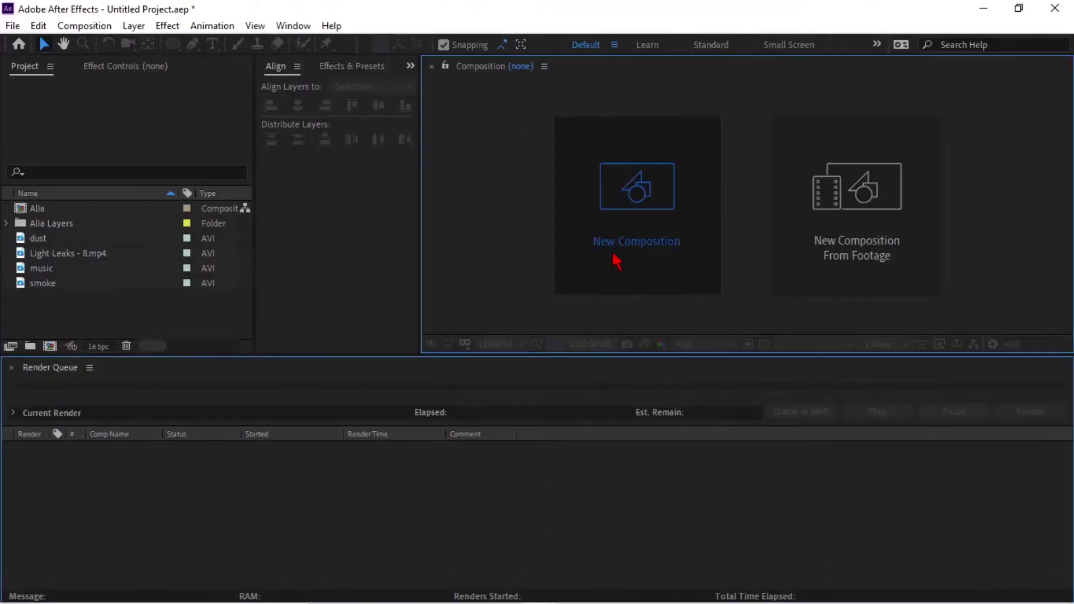
Create a new composition named Main at 1080 × 1350 px, 30 frames per second, with a 15-second duration.
left_click(619, 258)
type("Main")
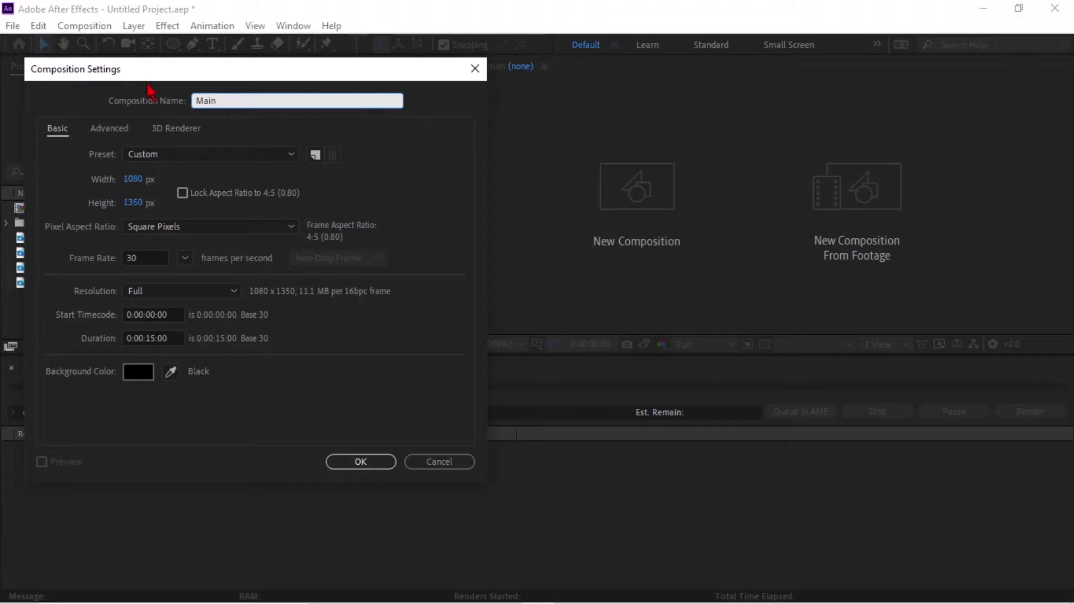
left_click(134, 179)
left_click(144, 203)
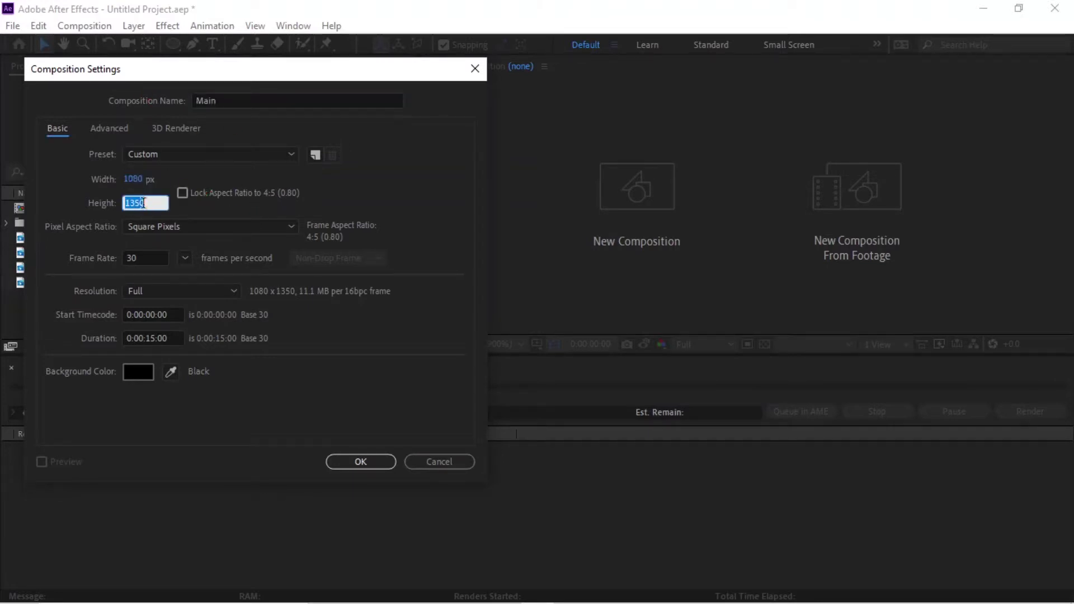
left_click(141, 257)
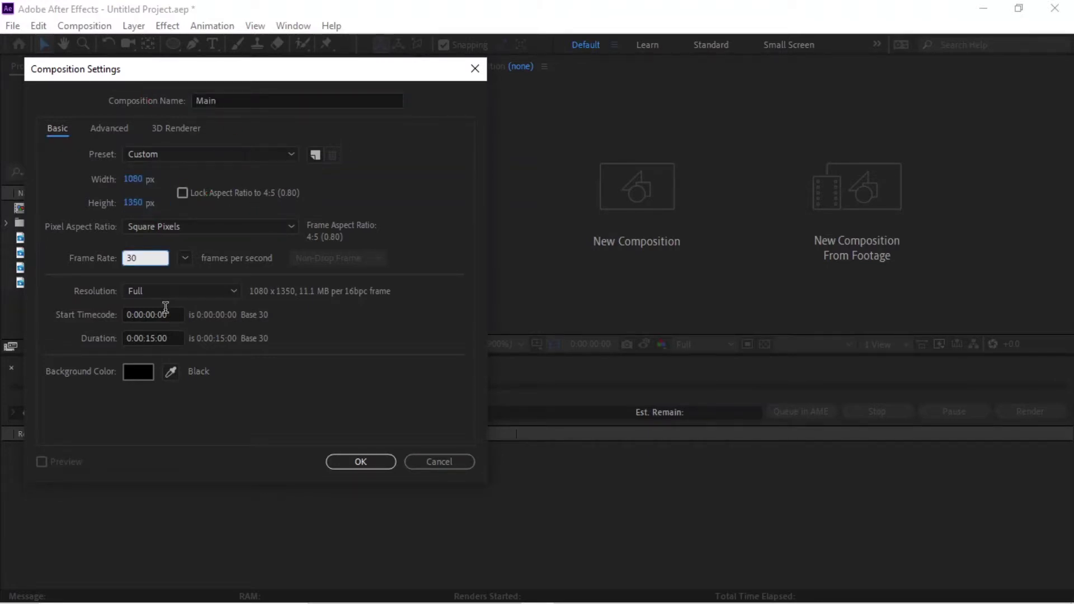
left_click(167, 314)
left_click(160, 337)
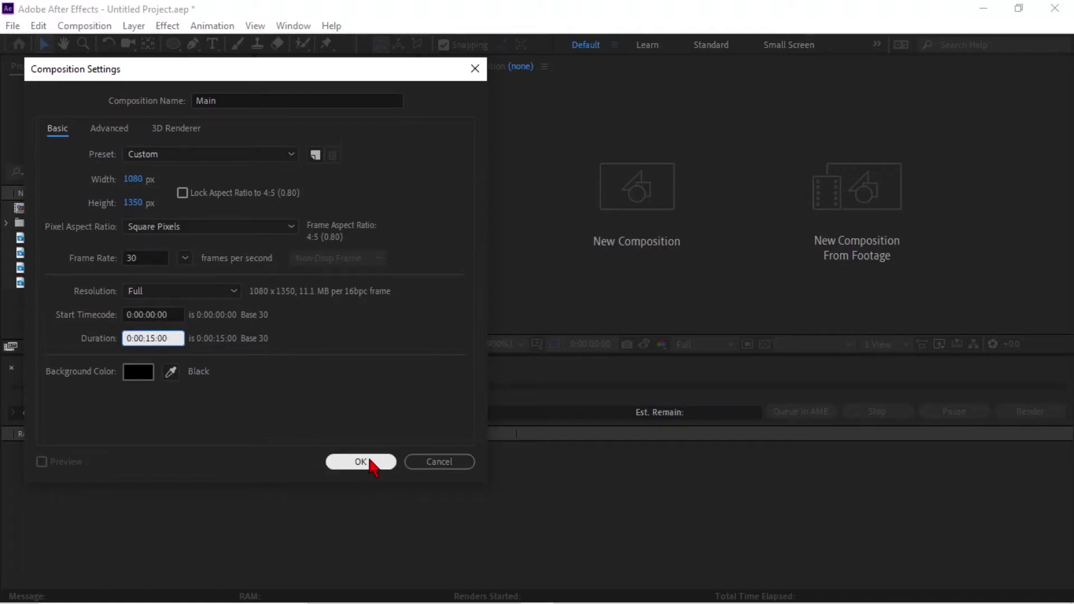
left_click(369, 463)
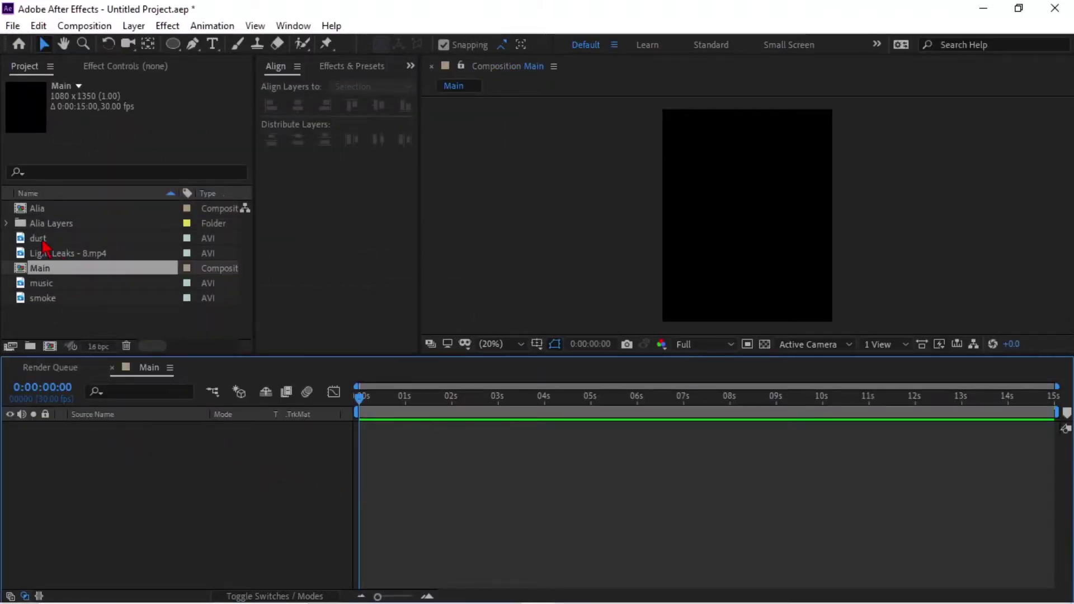
Review the imported project items: the Alia composition, its layers folder, and the dust, Light Leaks - 8.mp4, music and smoke clips.
left_click(48, 210)
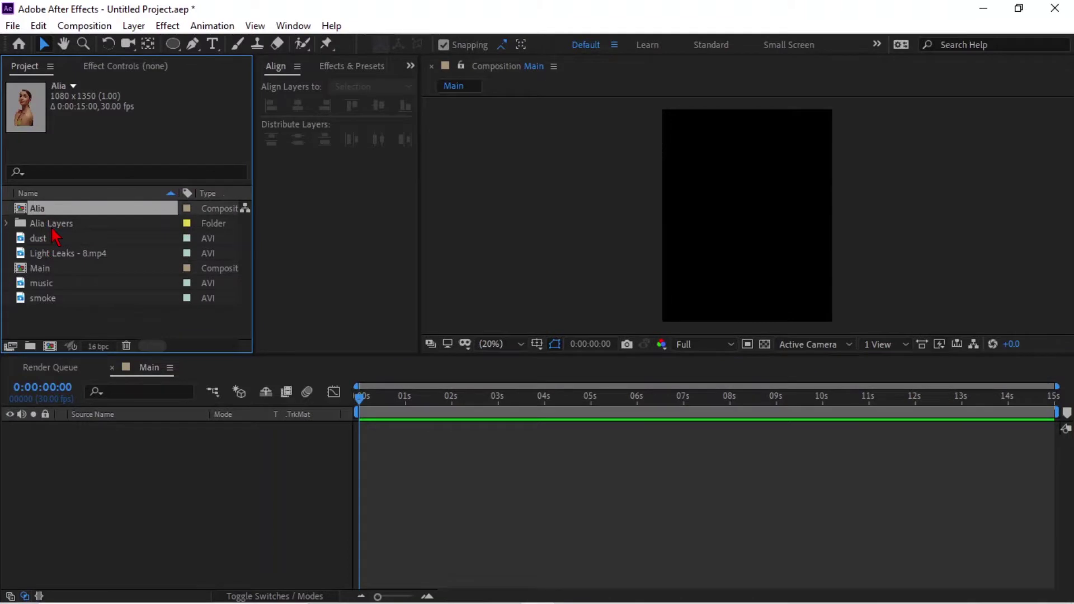
left_click(52, 229)
left_click(50, 241)
left_click(56, 255)
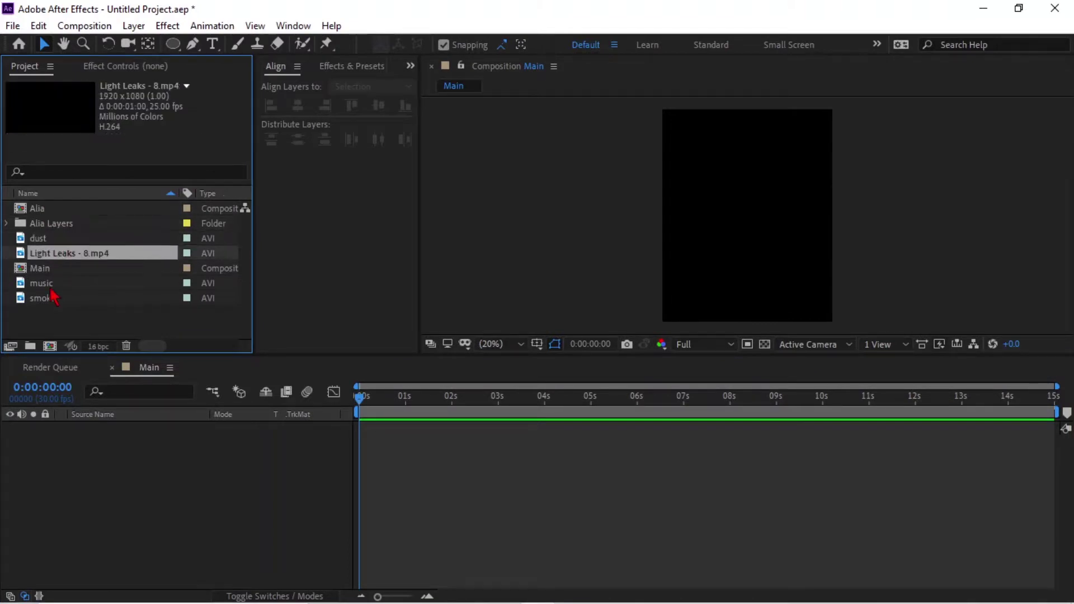
left_click(51, 288)
left_click(53, 298)
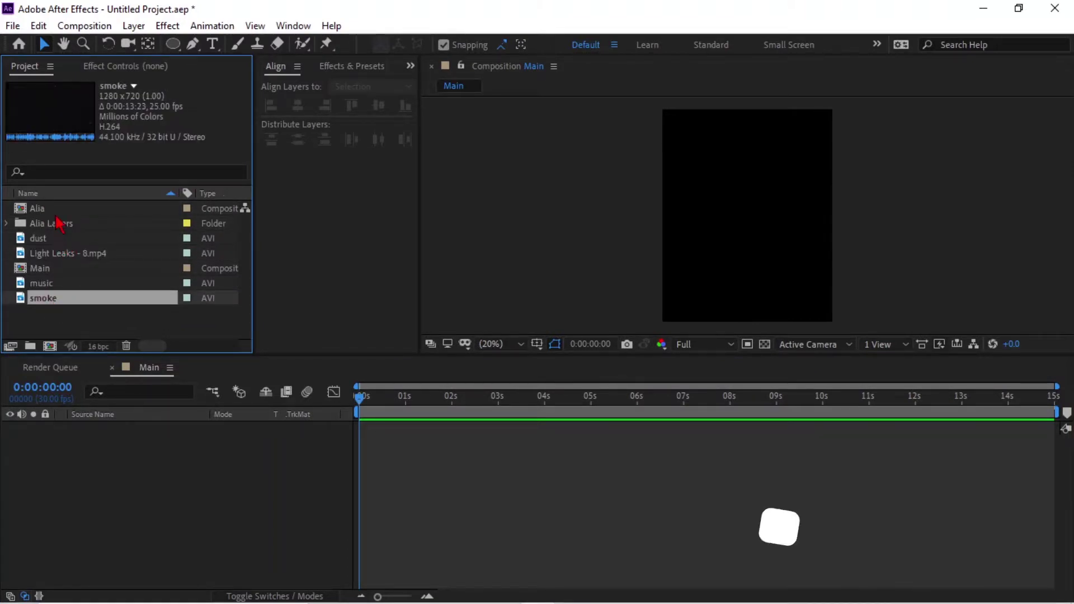
Place the Alia composition in the Main timeline and open it for editing, closing the Render Queue.
left_click_drag(57, 209, 111, 476)
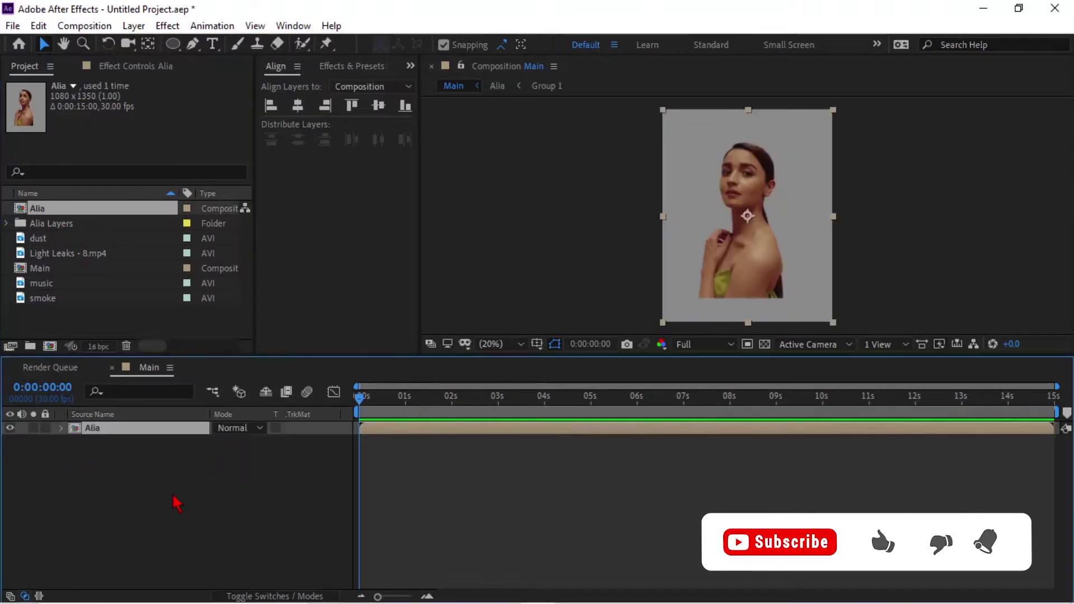
double_click(91, 430)
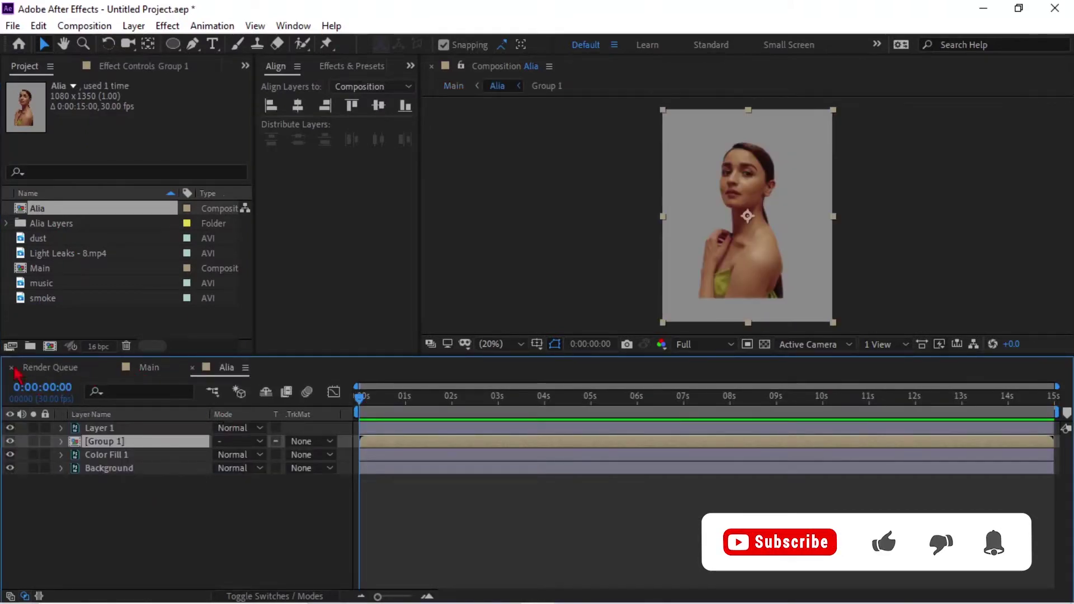
left_click(11, 367)
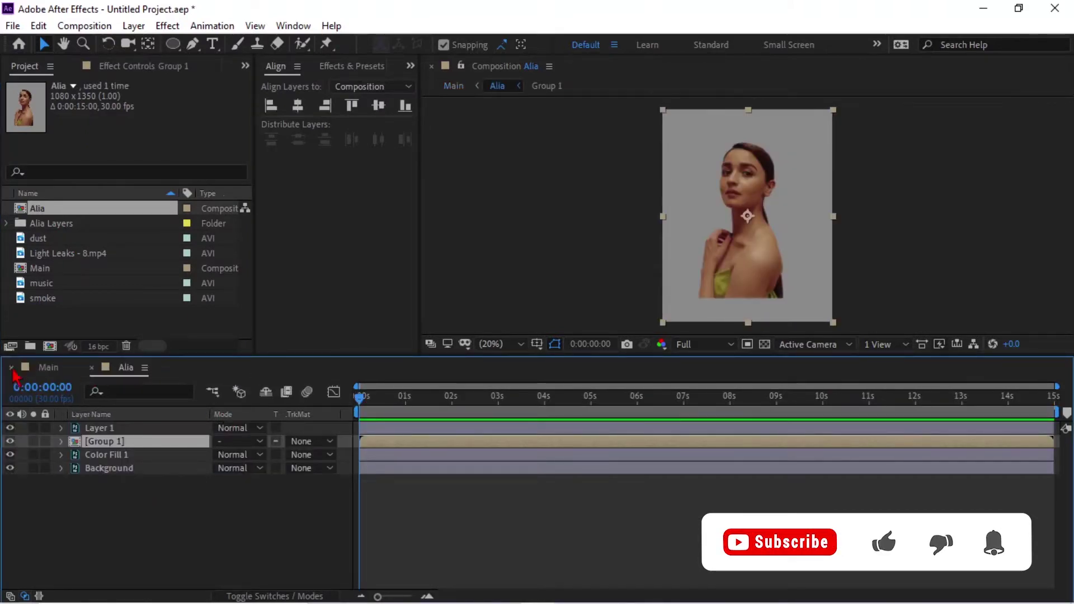
Delete the Background, Color Fill 1 and Layer 1 layers from the Alia composition, keeping only Group 1.
left_click(128, 471)
key("Delete")
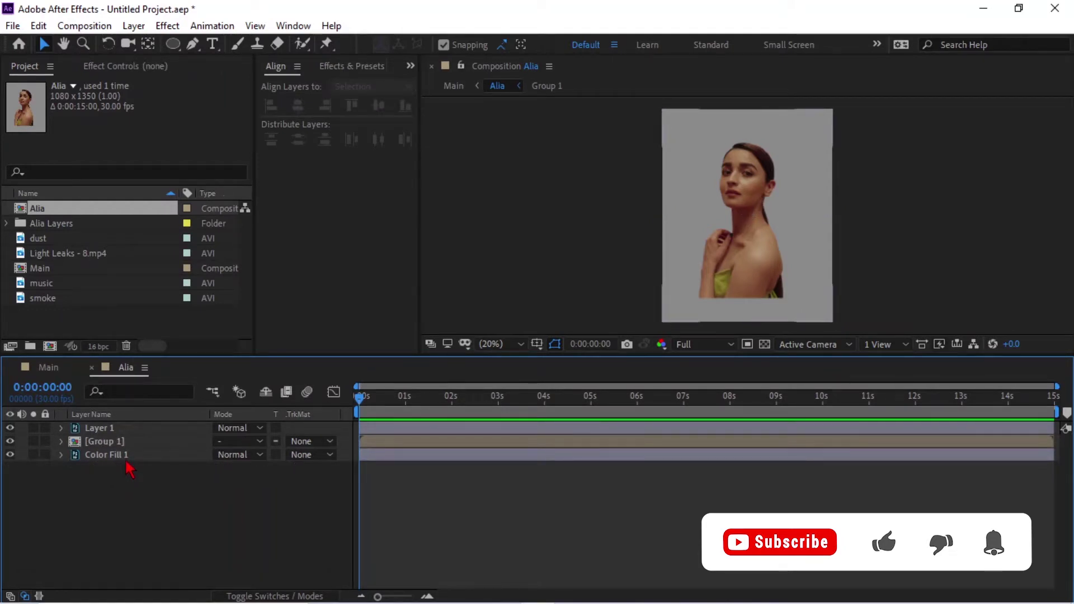
left_click(128, 458)
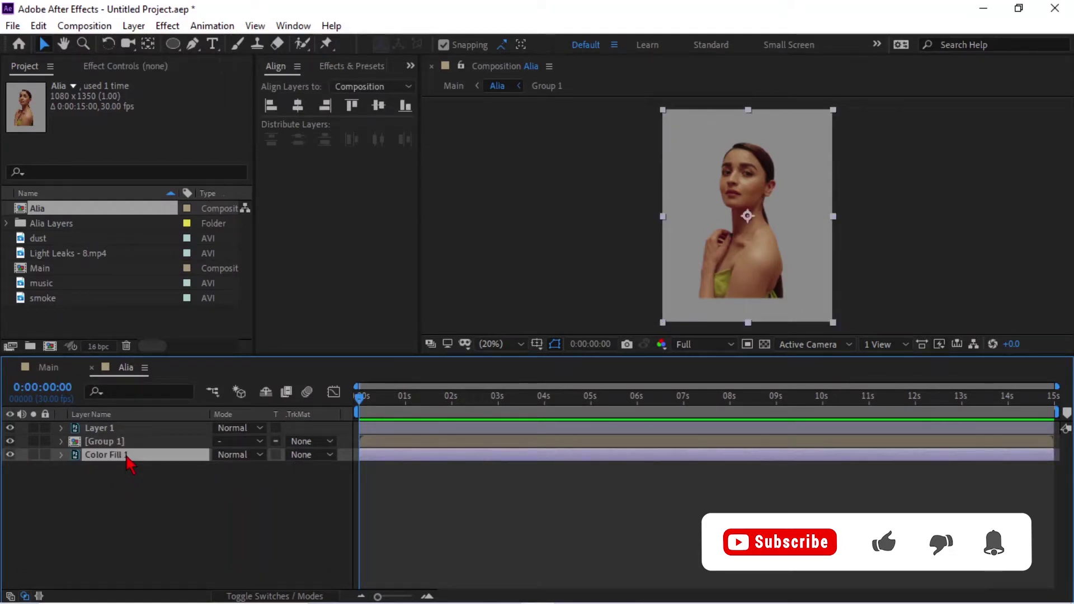
key("Delete")
left_click(125, 430)
key("Delete")
Remove the Black & White 1 adjustment inside Group 1 and return to the Alia composition, closing Group 1.
double_click(123, 430)
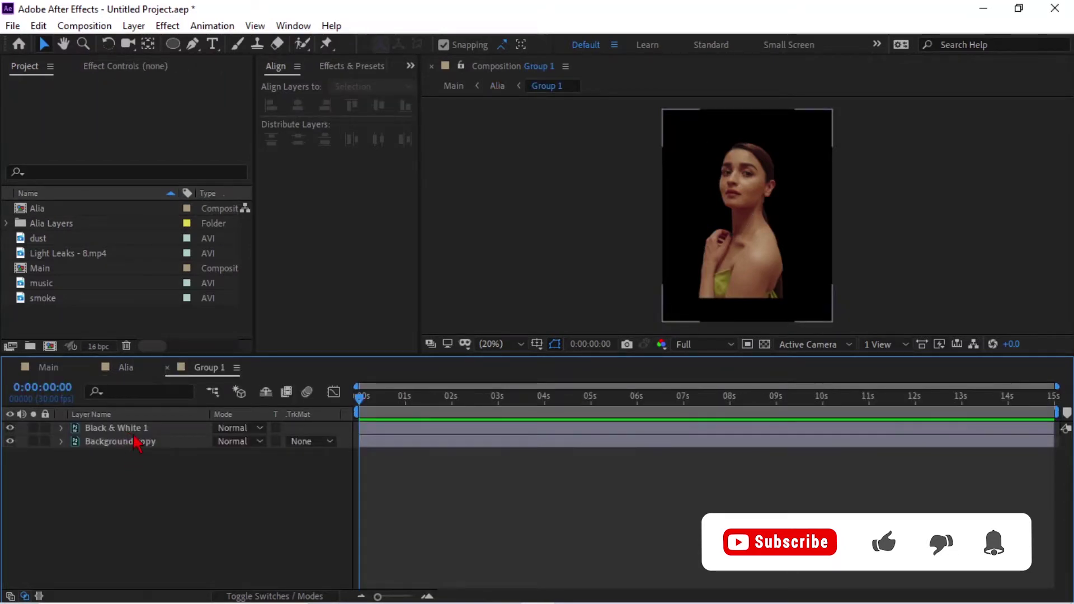
left_click(137, 432)
key("Delete")
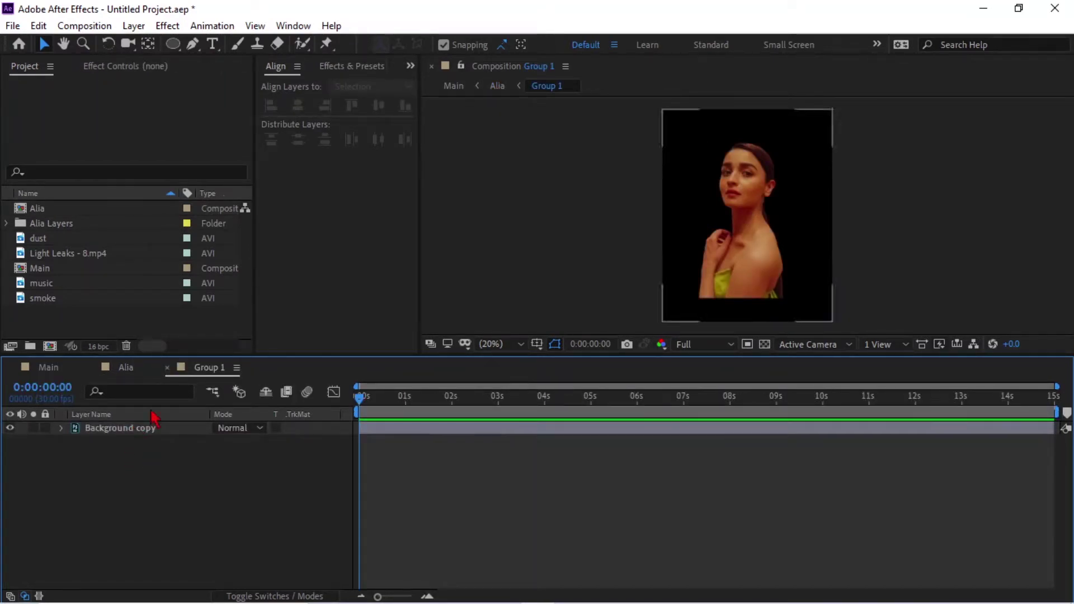
left_click(126, 367)
left_click(166, 366)
Add a white 1080 × 1350 px solid named BG and place it beneath Group 1.
left_click(163, 467)
right_click(136, 478)
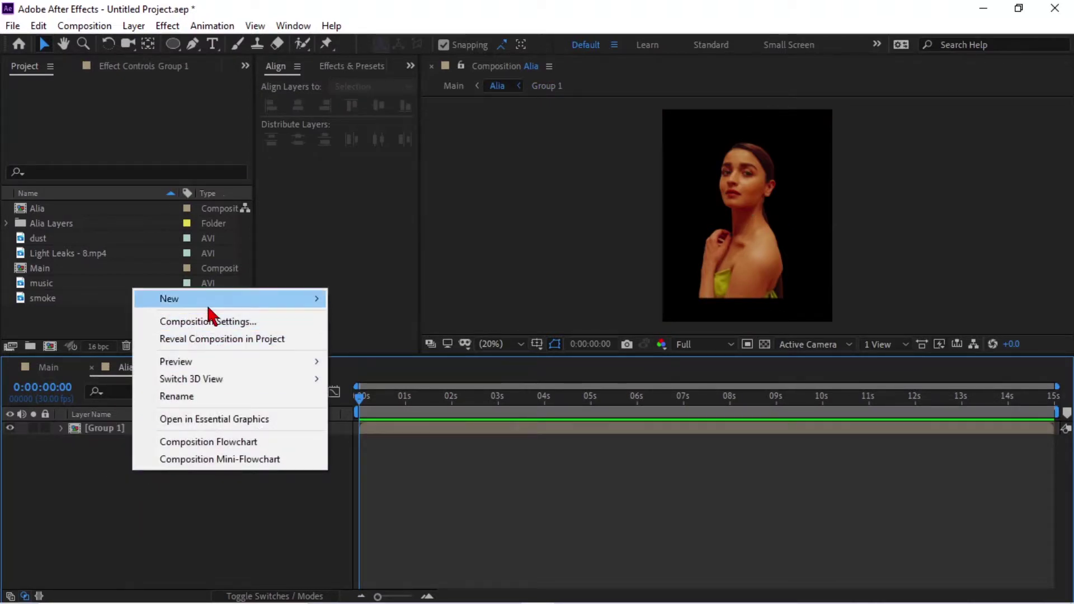
mouse_move(207, 305)
left_click(385, 339)
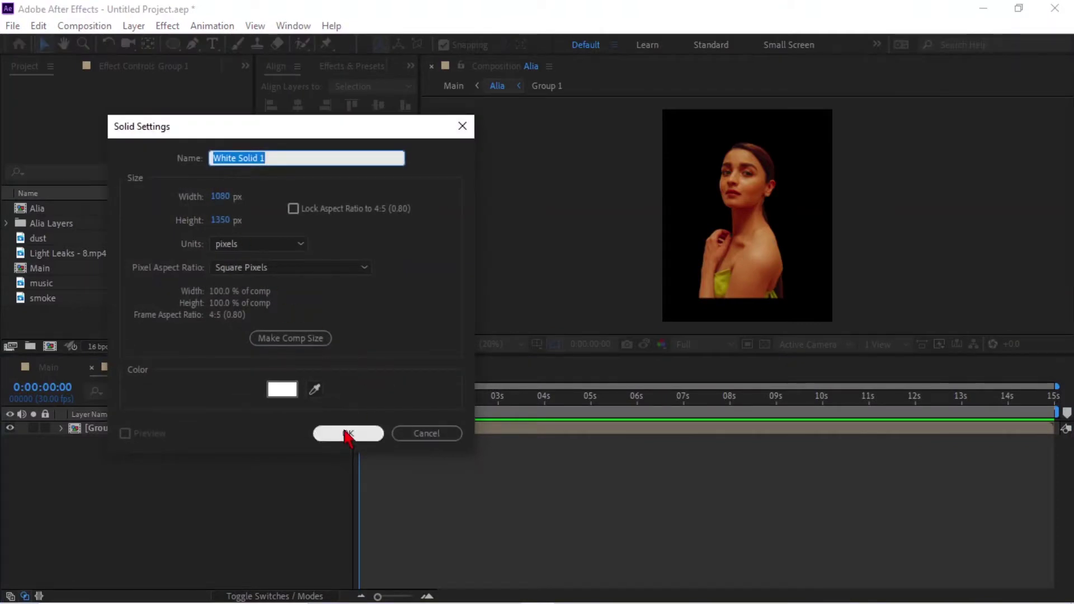
type("BG")
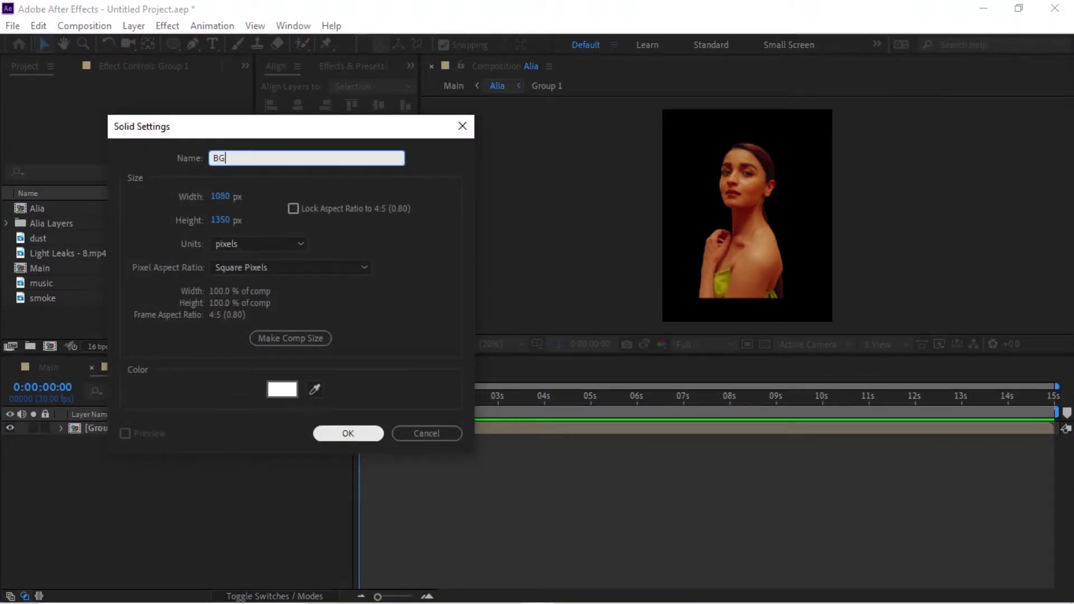
left_click(358, 439)
left_click(235, 539)
left_click_drag(172, 431, 171, 451)
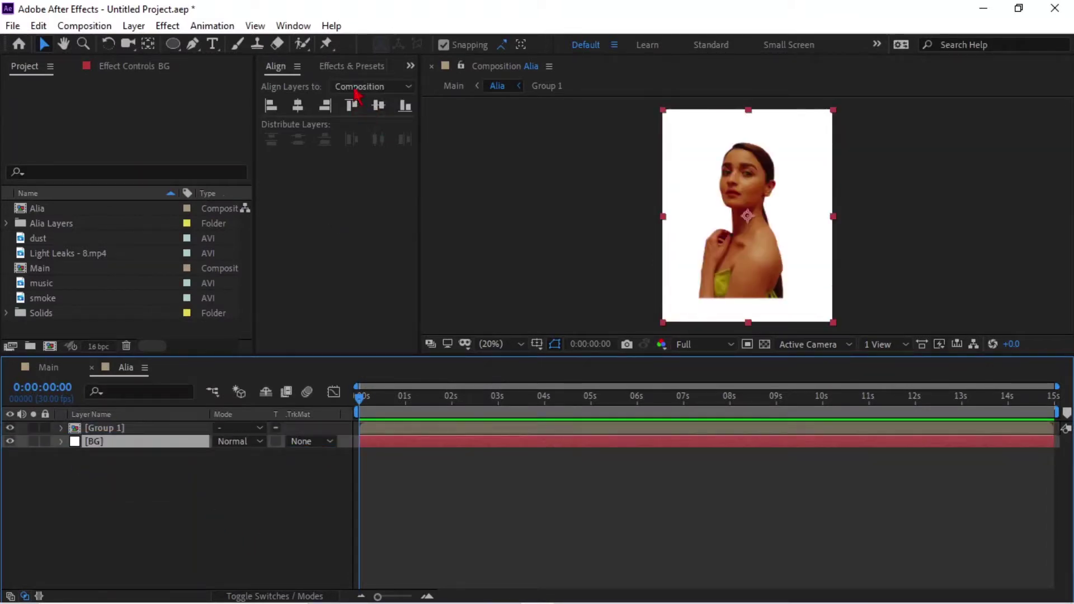
Apply the Fill effect to the BG layer with the muted mauve color 8A7B87.
left_click(358, 66)
left_click(340, 88)
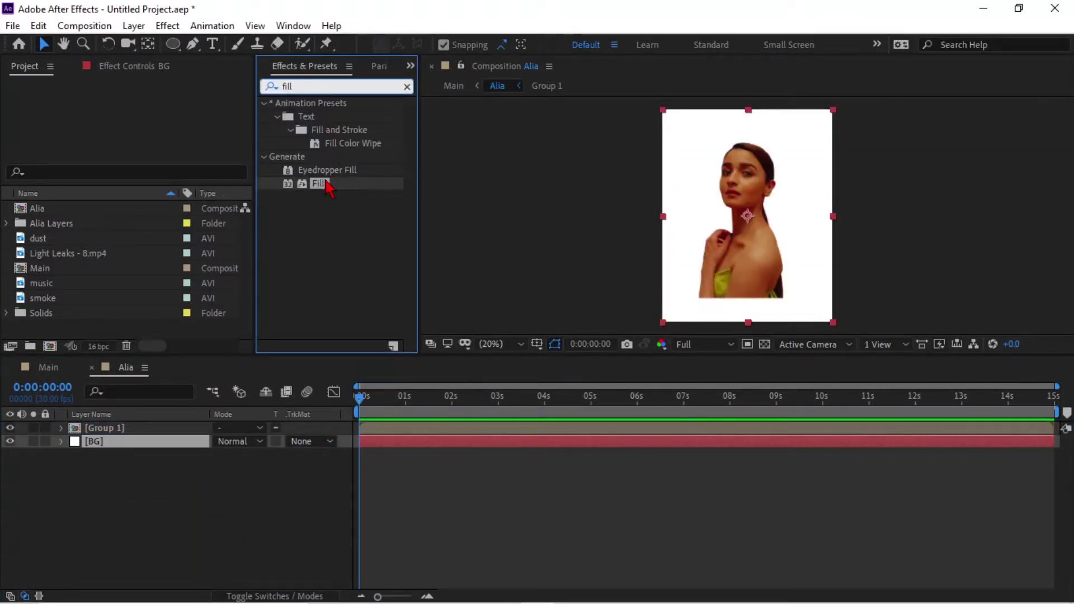
left_click_drag(320, 186, 185, 451)
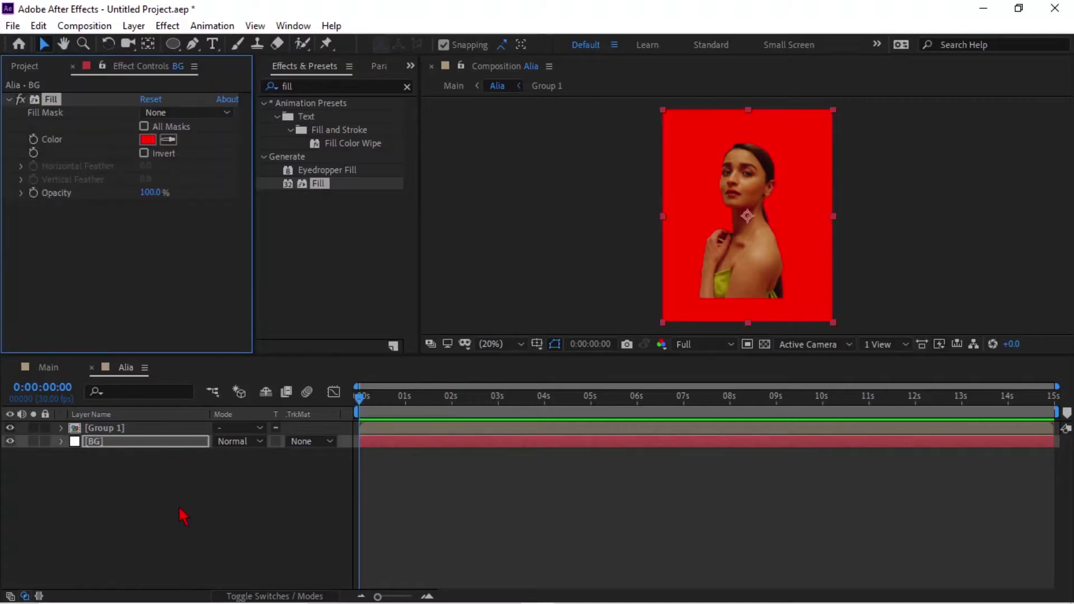
left_click(148, 139)
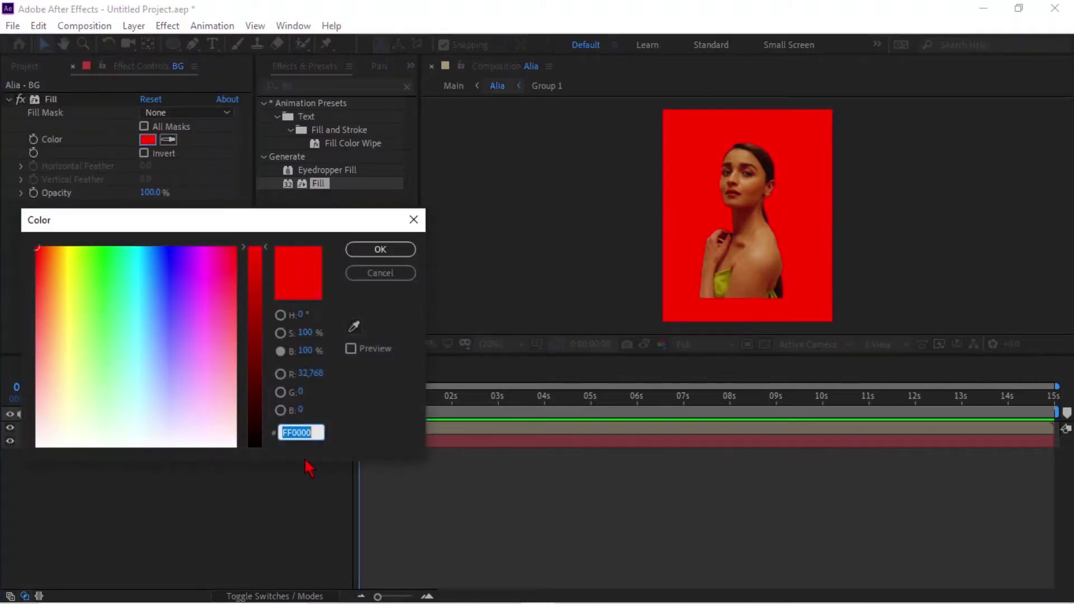
mouse_move(228, 427)
left_mouse_down()
mouse_move(219, 439)
mouse_move(203, 433)
mouse_move(254, 415)
mouse_move(220, 414)
mouse_move(219, 443)
mouse_move(223, 333)
mouse_move(208, 425)
mouse_move(256, 364)
mouse_move(256, 379)
mouse_move(256, 338)
left_mouse_up()
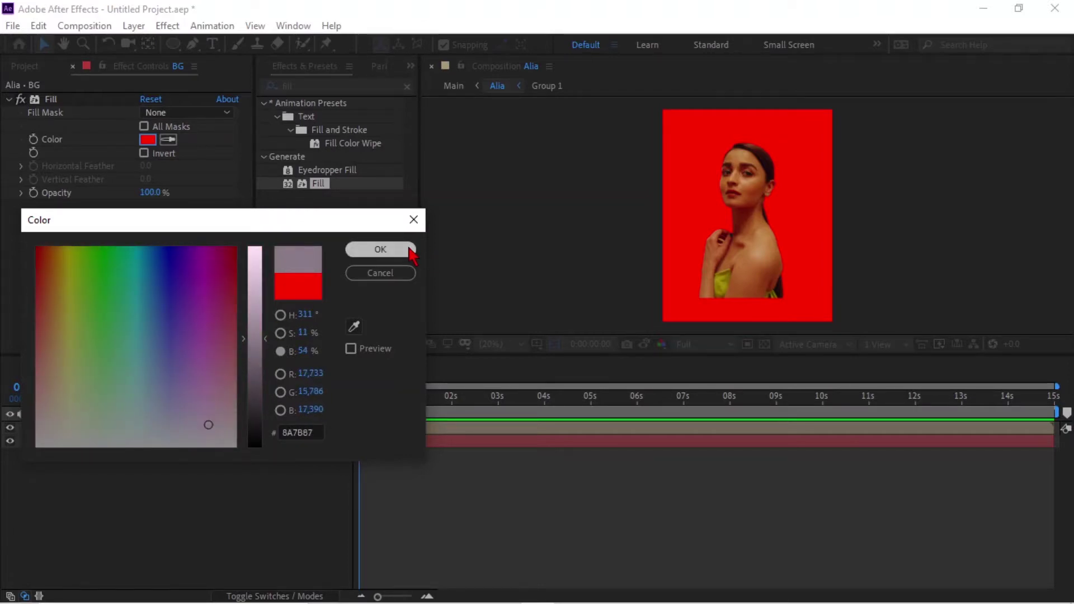
left_click(410, 247)
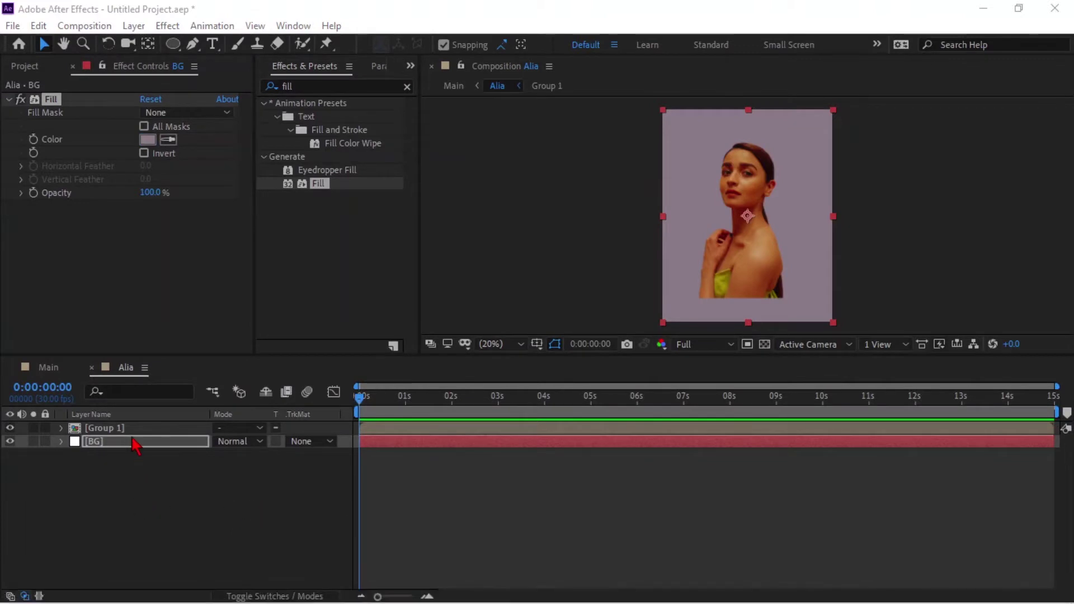
Scale Group 1 to 115% and move it down to position 540, 779 so the portrait meets the frame's lower edge.
left_click(133, 434)
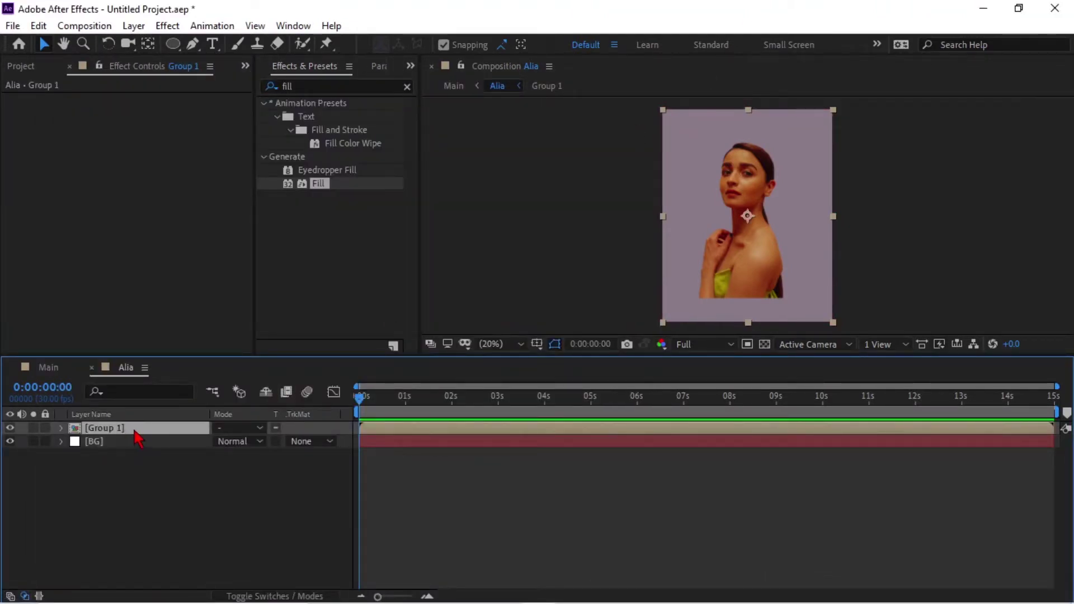
key("p")
left_click_drag(251, 441, 298, 441)
key("s")
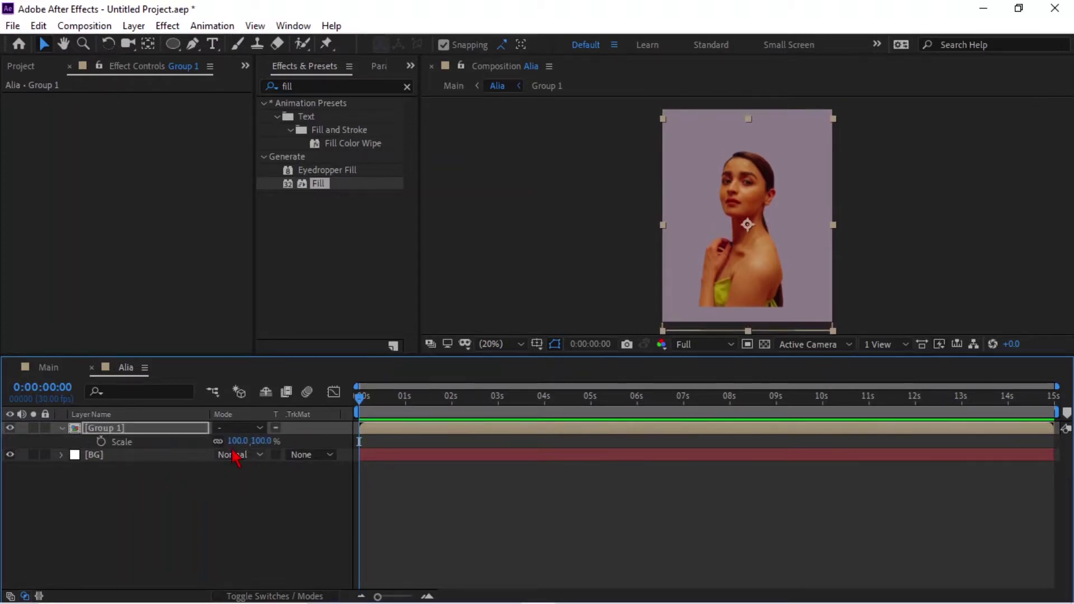
left_click_drag(257, 441, 269, 441)
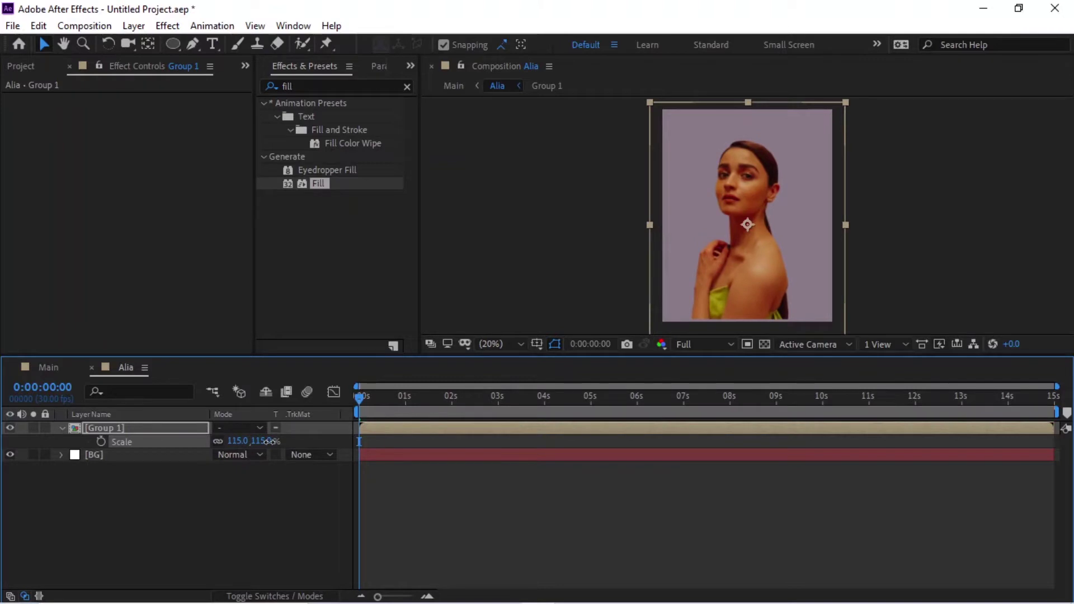
key("p")
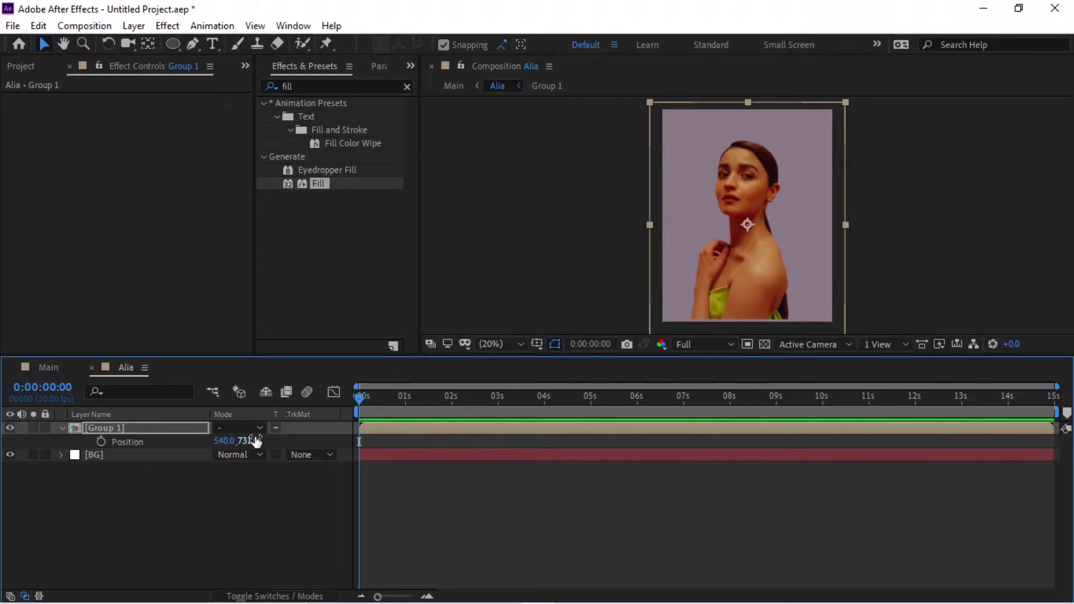
left_click_drag(253, 440, 283, 447)
left_click(221, 520)
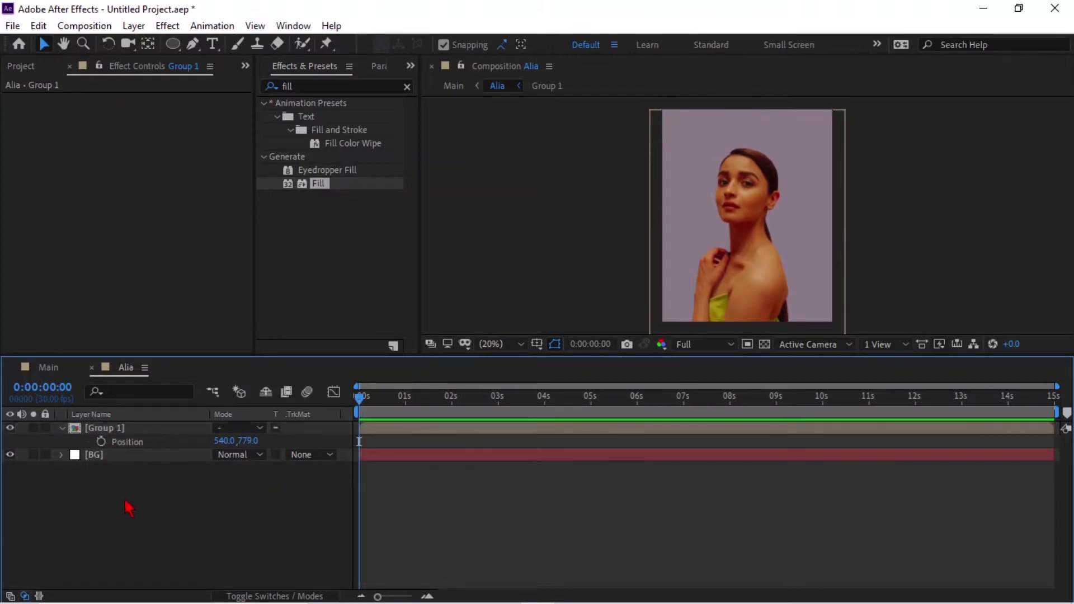
Draw a black circle over the woman's head as a new shape layer and center its anchor point within the circle.
left_click(172, 44)
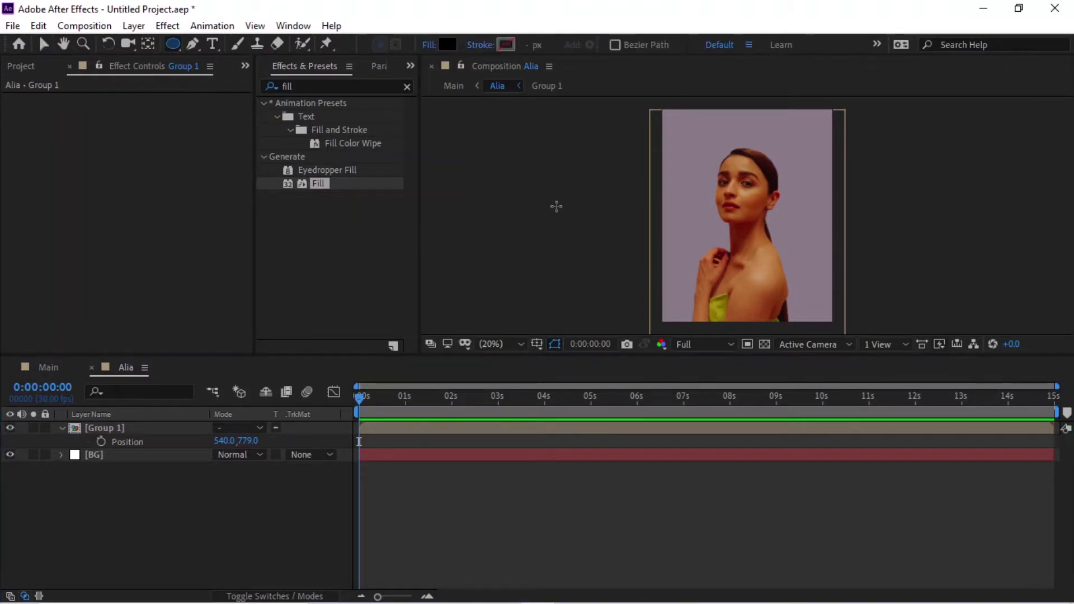
left_click_drag(698, 142, 812, 256)
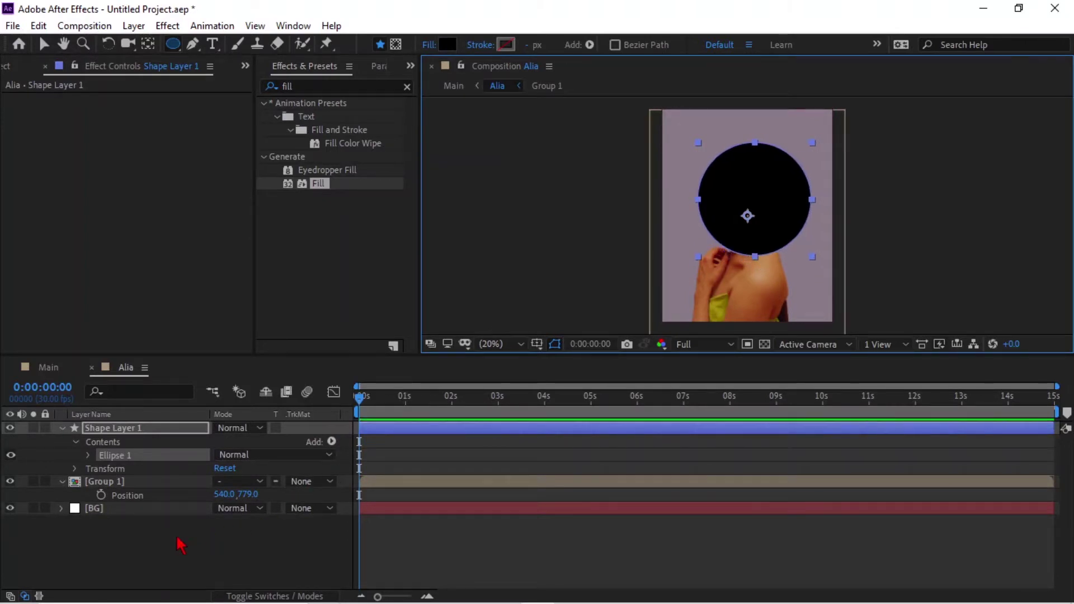
left_click(177, 540)
left_click(173, 430)
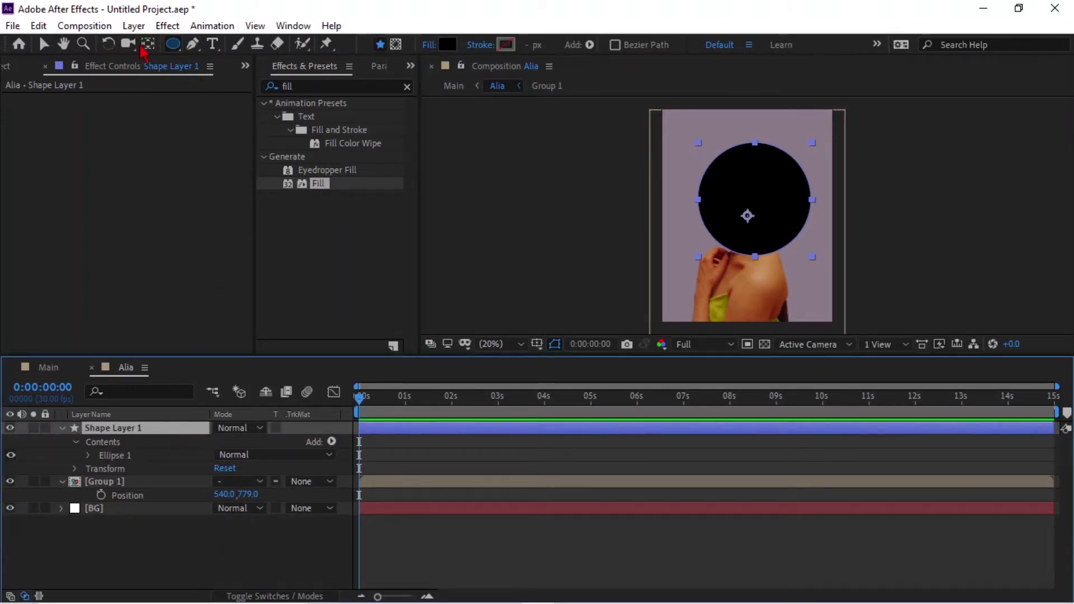
left_click(148, 44)
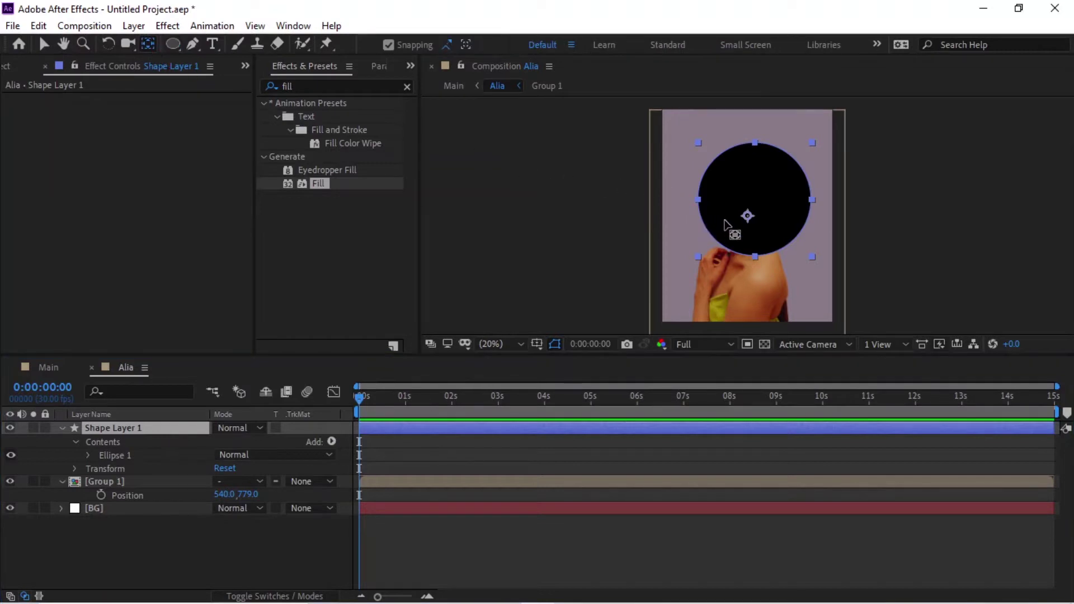
left_click_drag(748, 216, 755, 205)
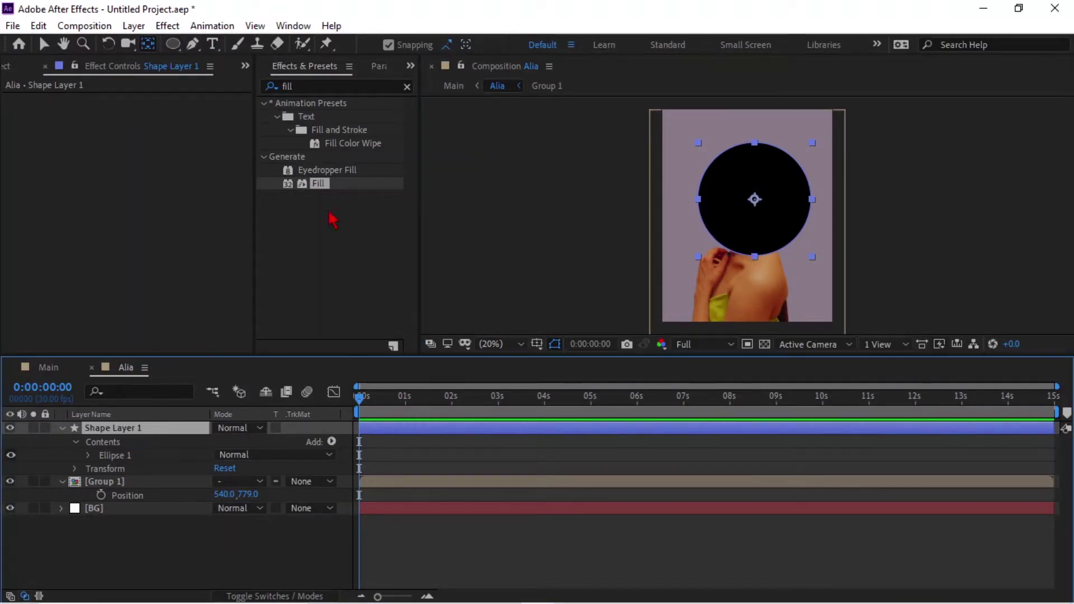
Center the black circle horizontally and vertically in the composition and place Shape Layer 1 directly beneath Group 1.
left_click(410, 66)
left_click(430, 85)
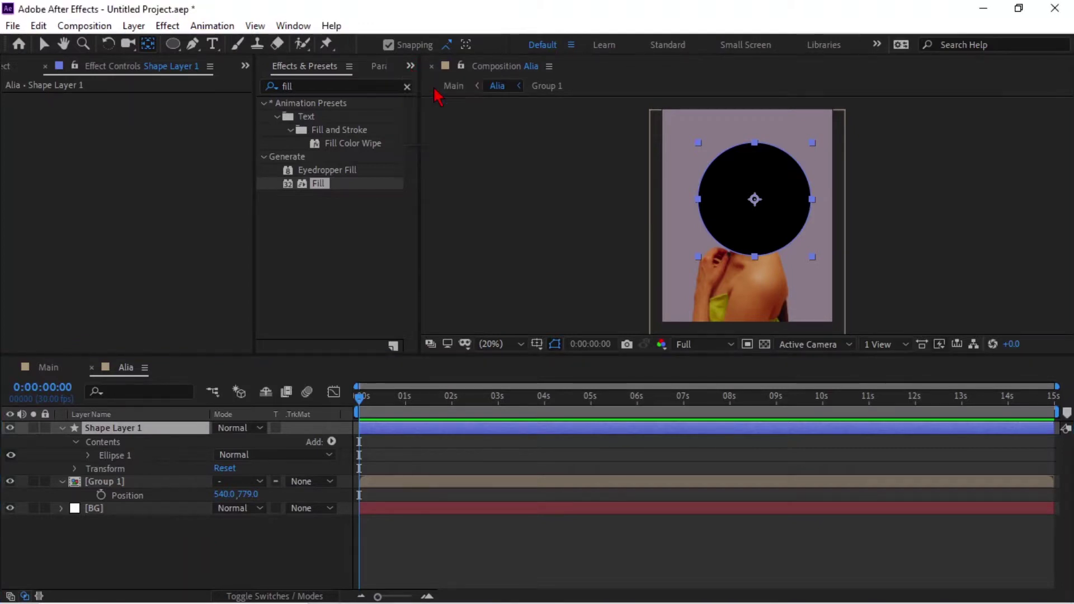
left_click(298, 105)
left_click(378, 107)
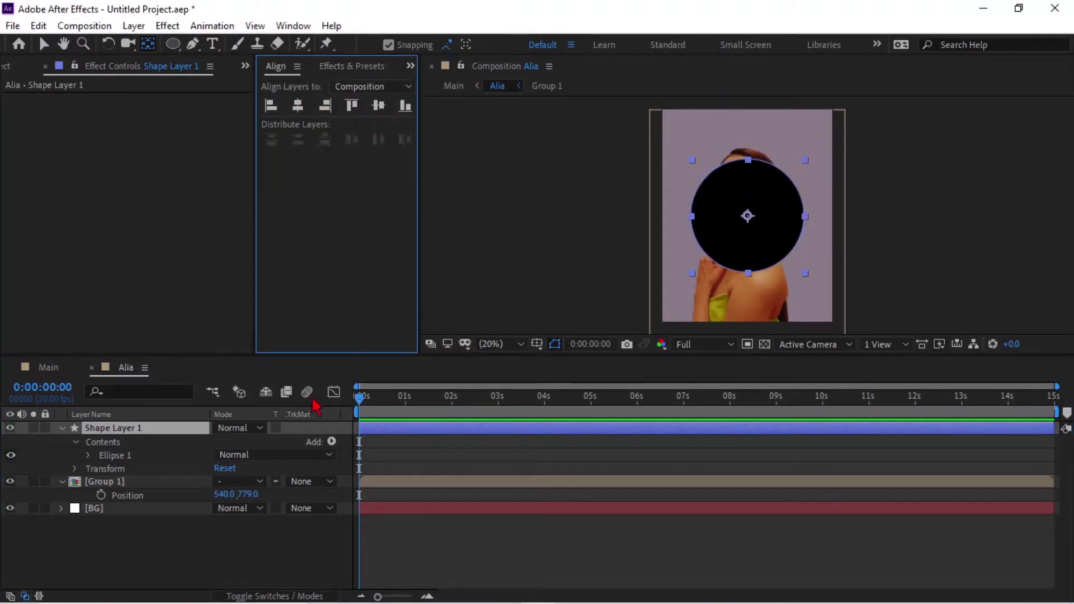
left_click_drag(133, 437, 145, 501)
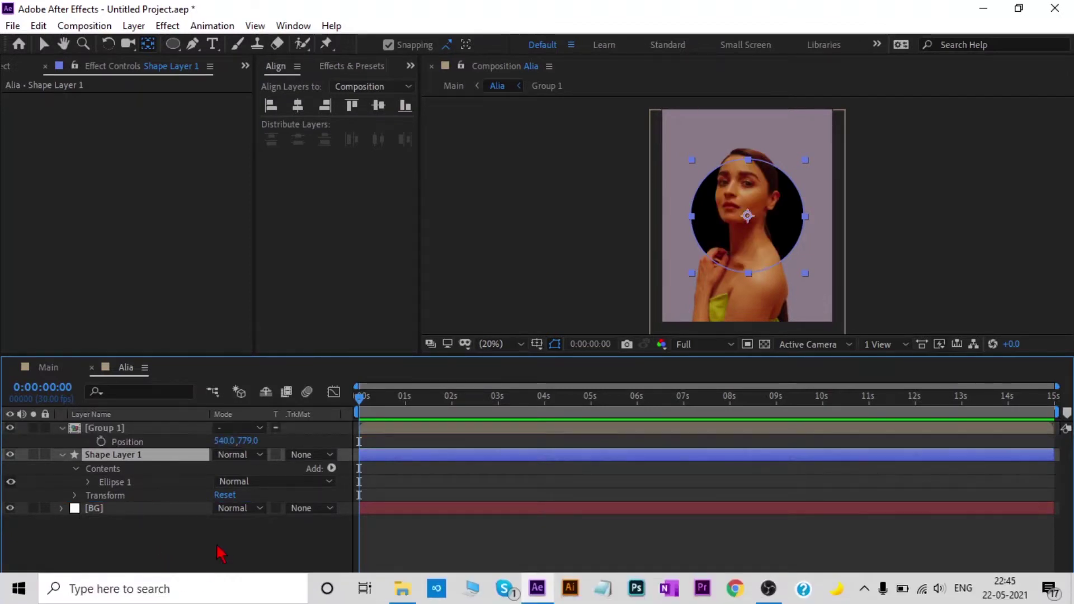
left_click(218, 555)
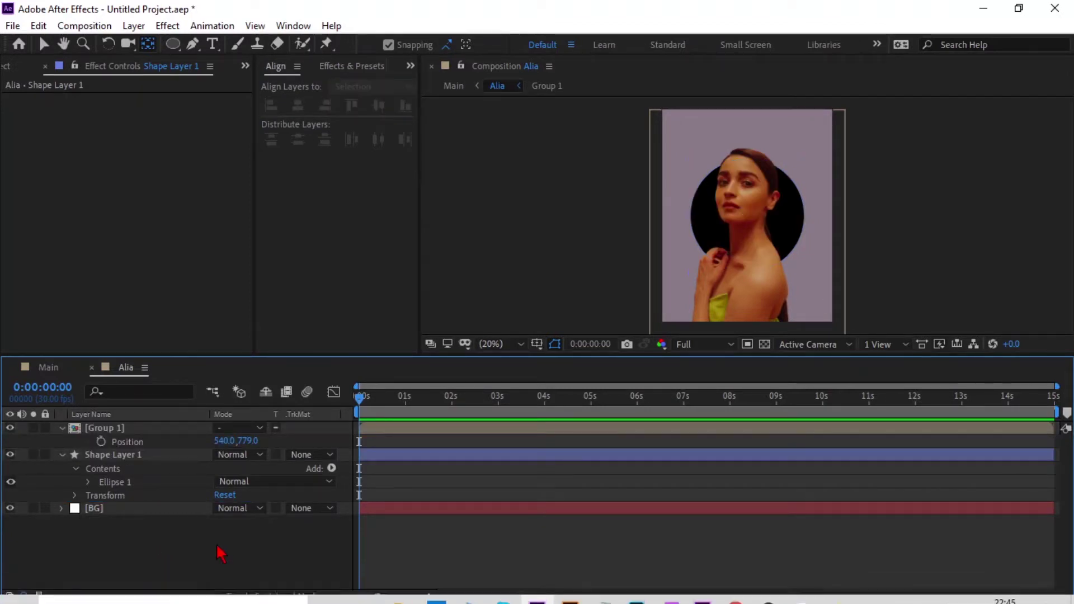
Add a white text line reading ALIA BHATT three times, with wide gaps between the repeats, near the top of the frame.
left_click(212, 43)
left_click(677, 134)
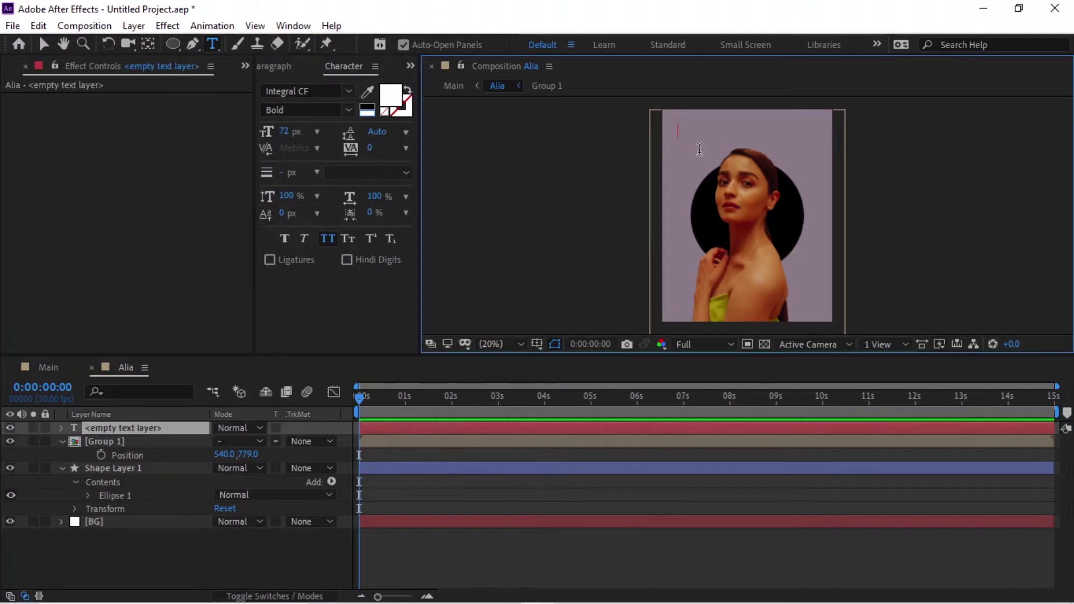
type("ALIA")
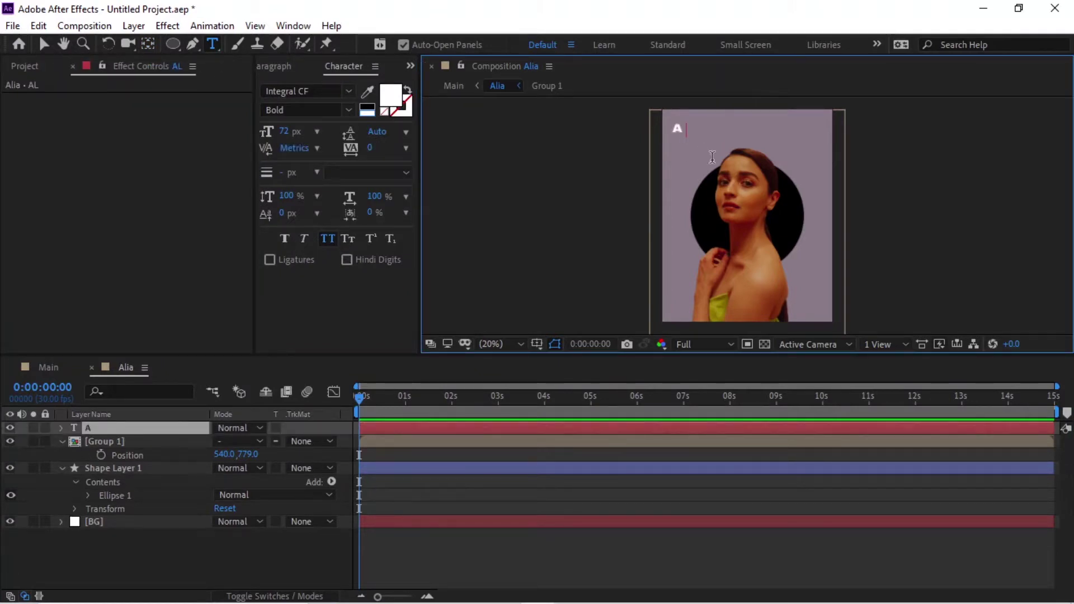
type(" BHATT")
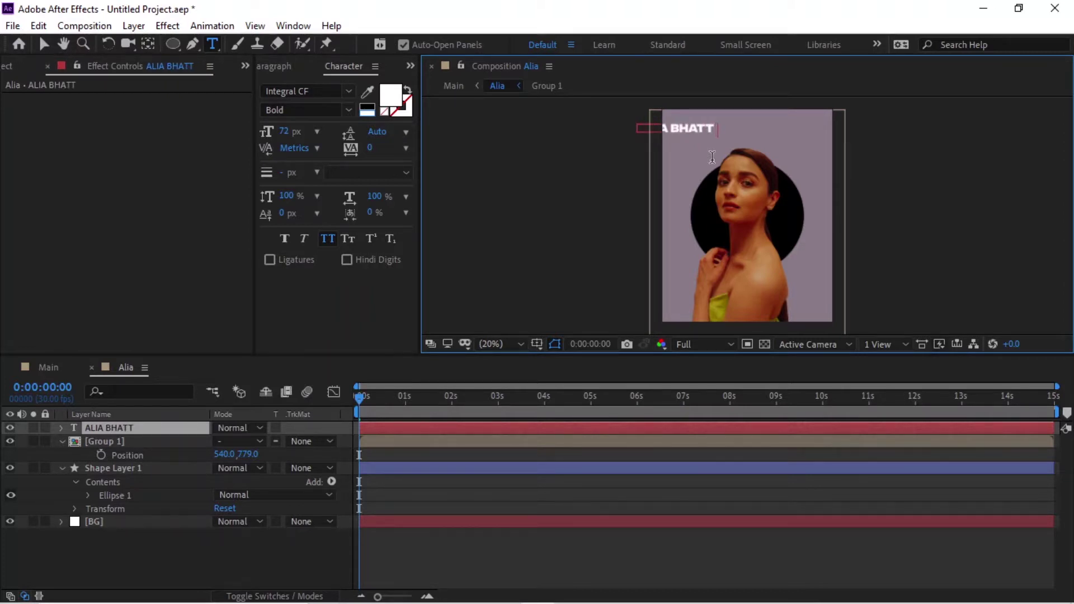
type("   ALIA")
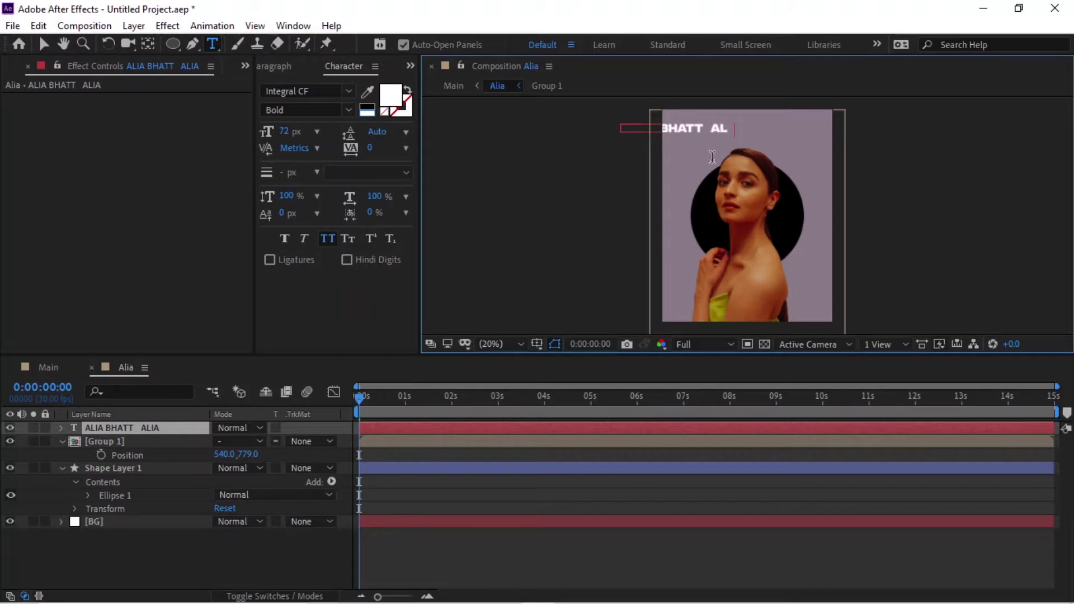
type(" BHAT")
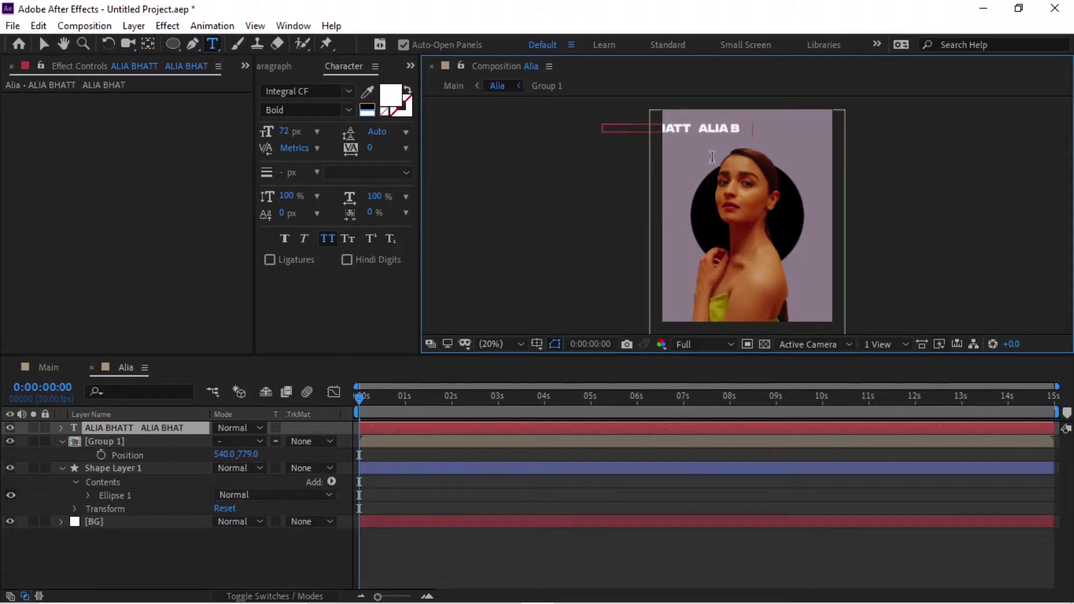
type("T")
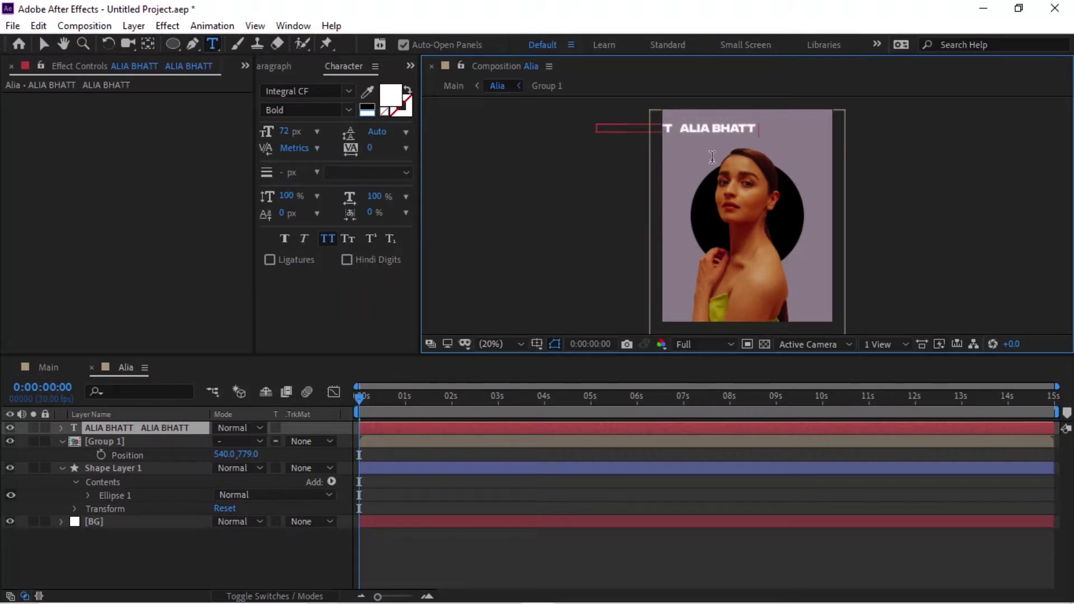
type("   ALIA")
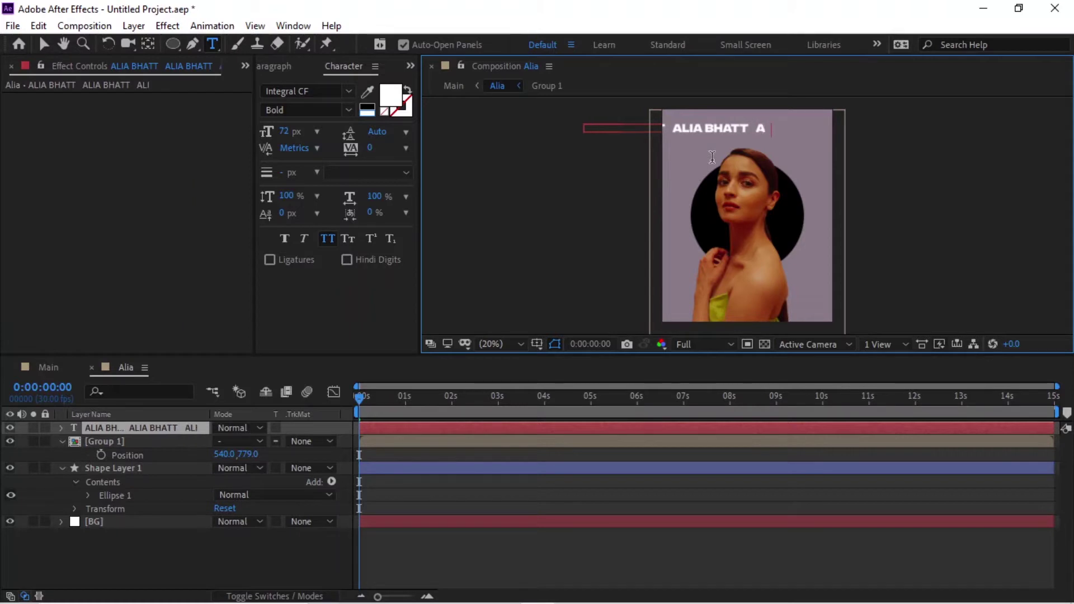
type(" BHATT")
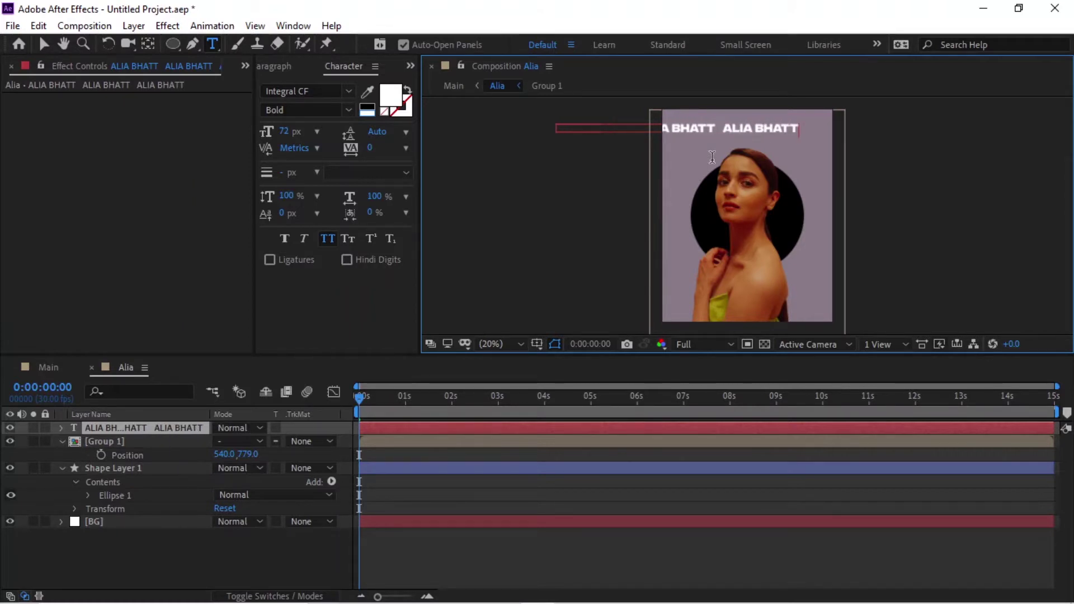
key("ctrl+a")
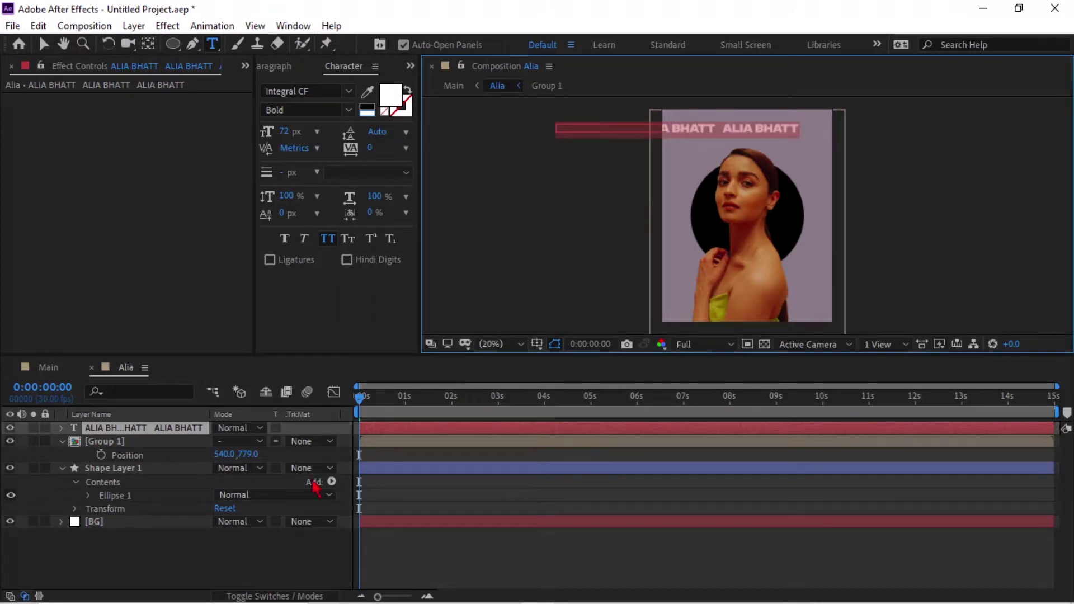
left_click(289, 89)
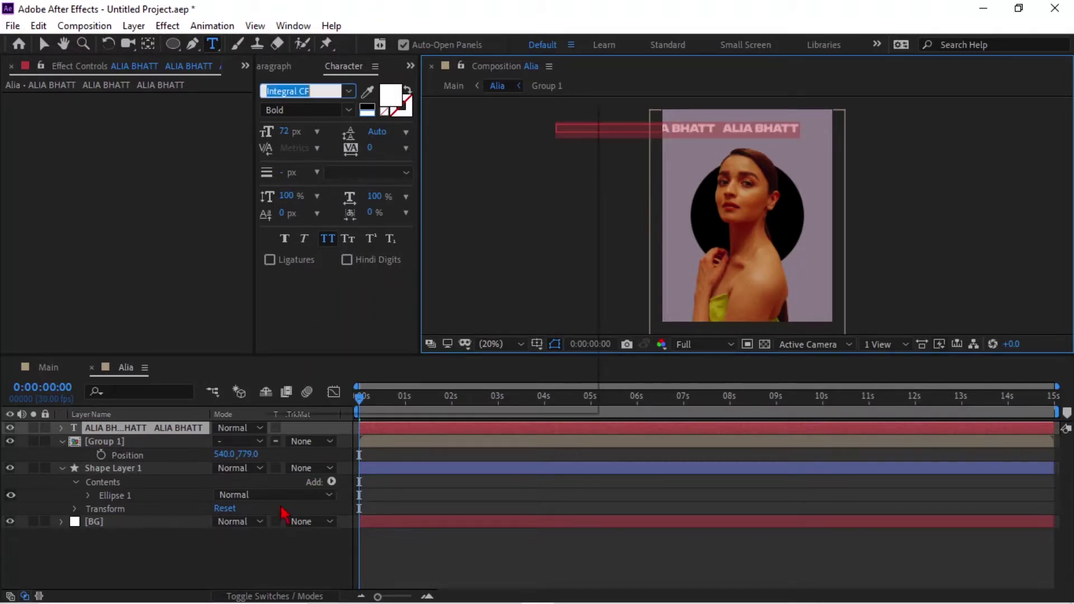
left_click(257, 561)
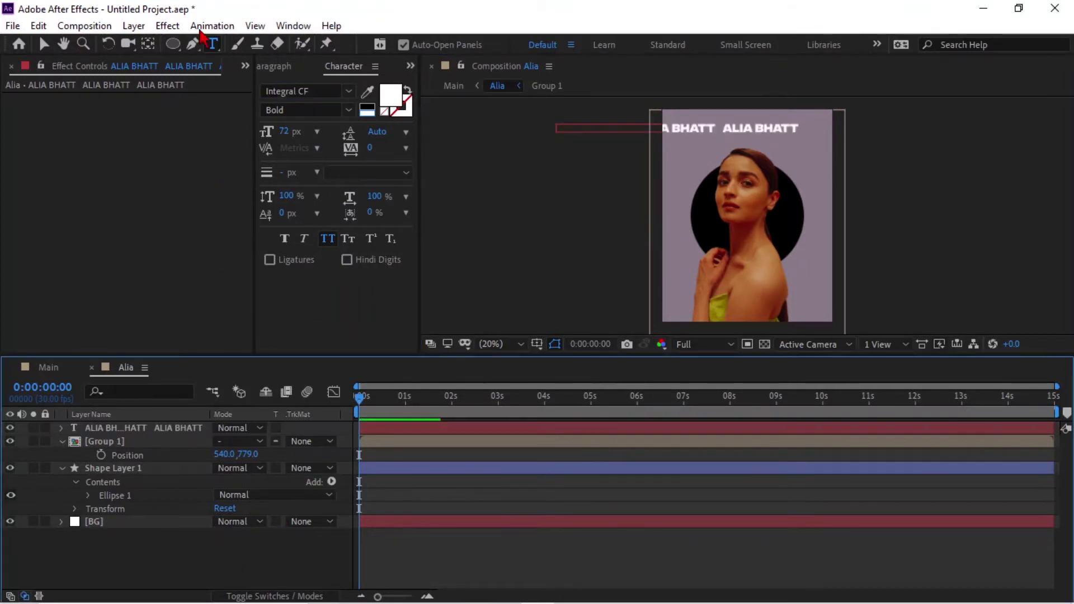
Draw a circular mask on the ALIA BHATT text layer around the top of the woman's head.
left_click(126, 427)
left_click(173, 44)
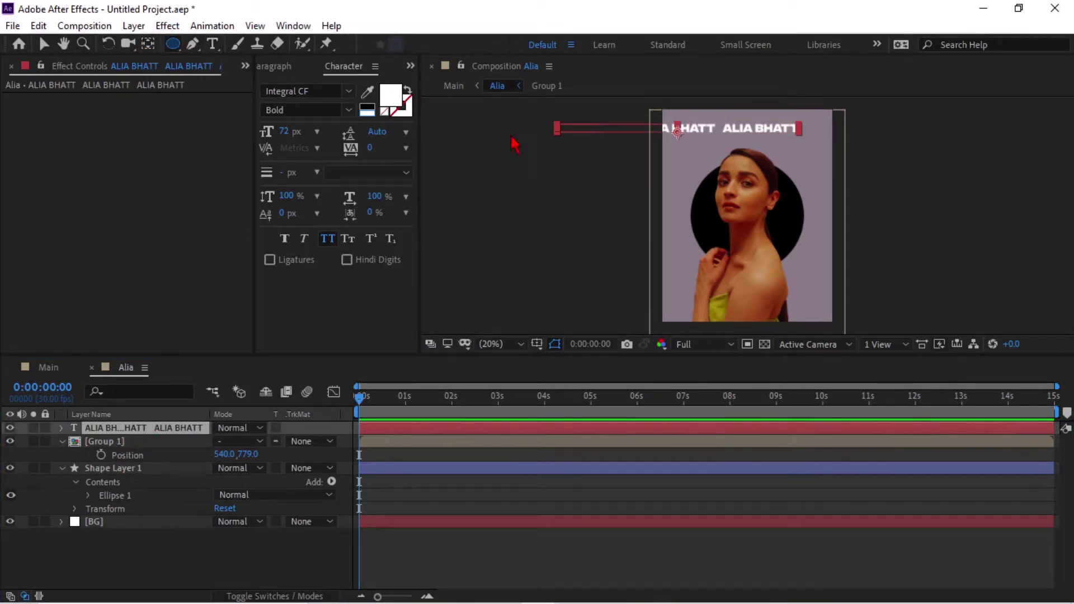
left_click_drag(707, 116, 761, 181)
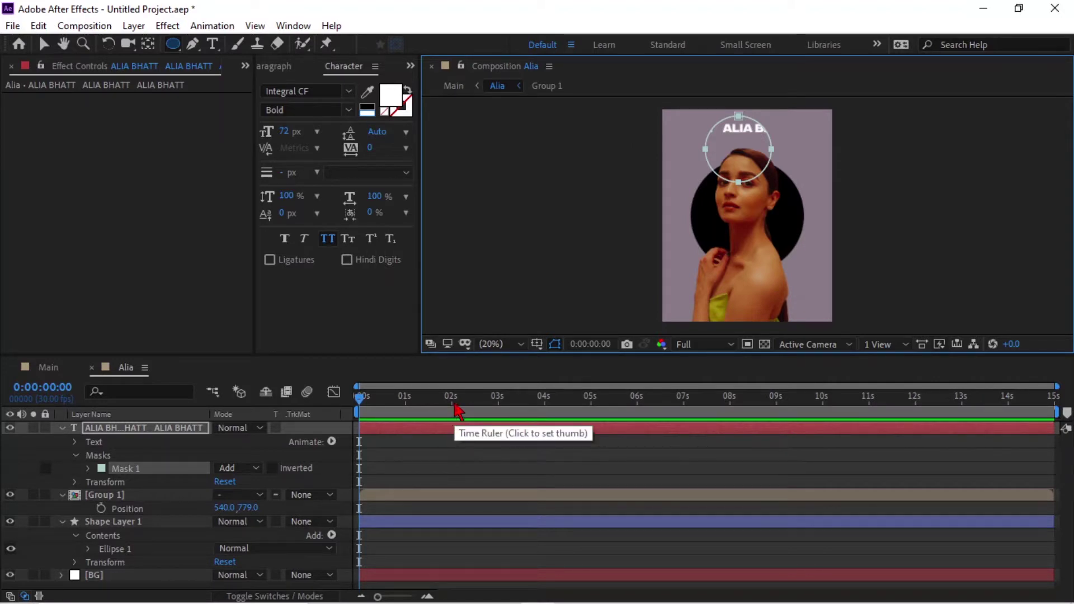
key("Delete")
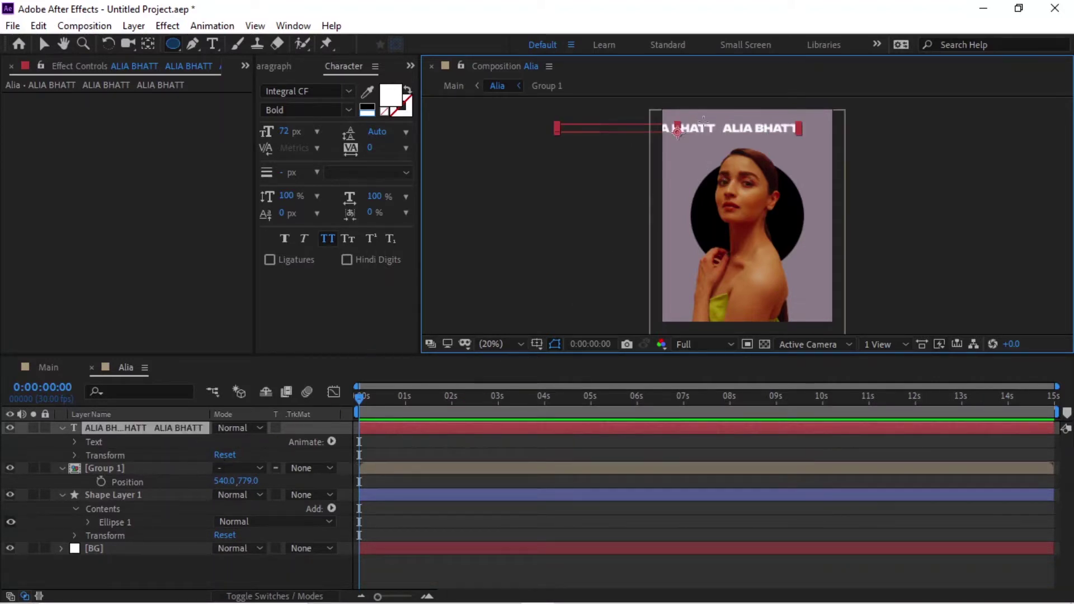
left_click_drag(703, 114, 774, 168)
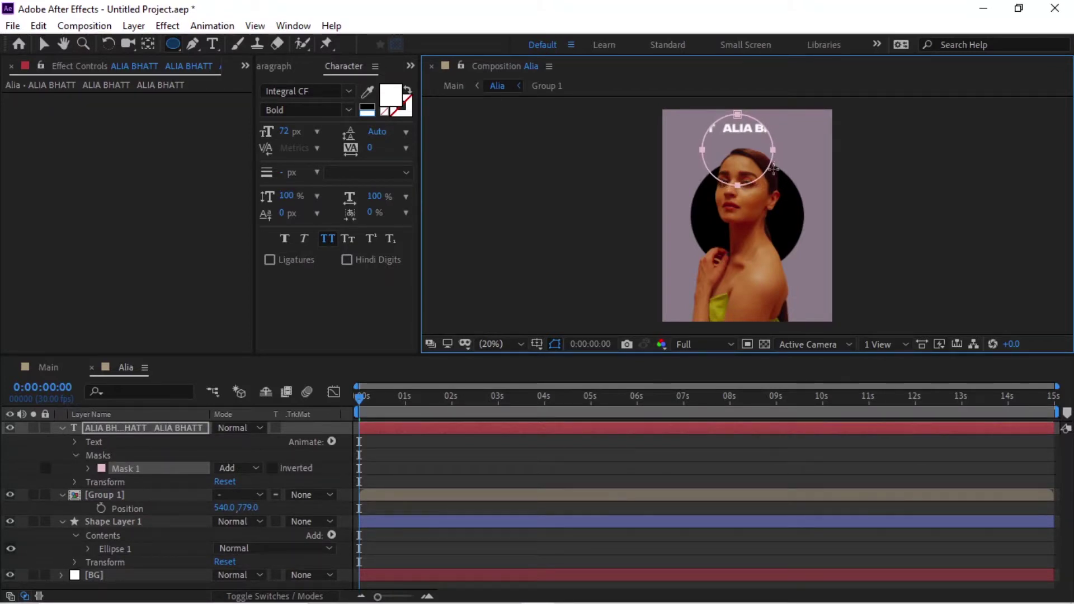
Set the text layer's path to Mask 1 and turn Reverse Path on so the text runs around the outside of the circle.
left_click(79, 441)
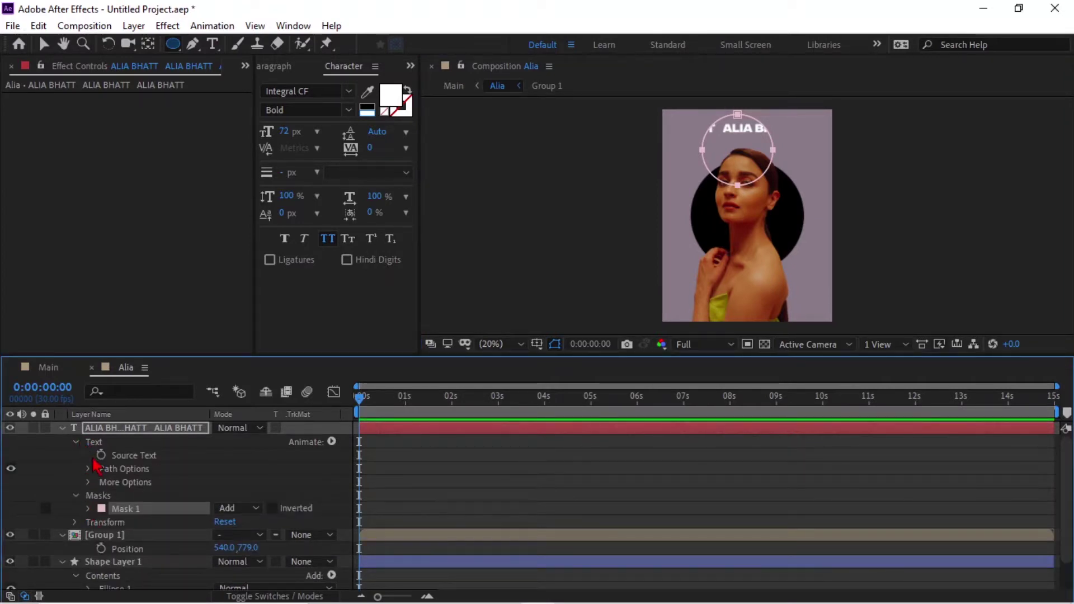
left_click(90, 470)
left_click(250, 482)
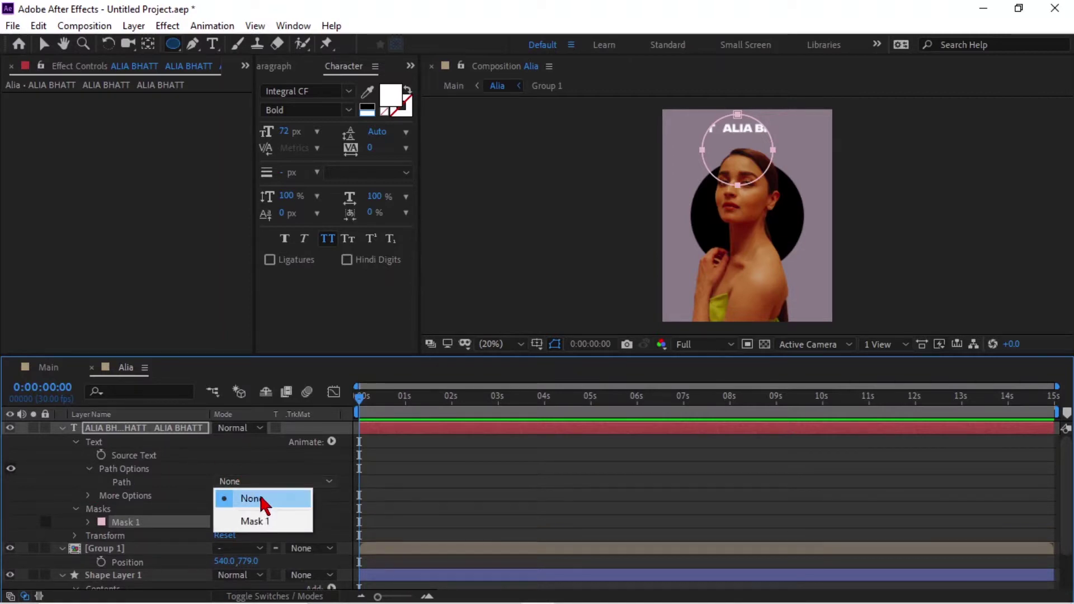
left_click(251, 521)
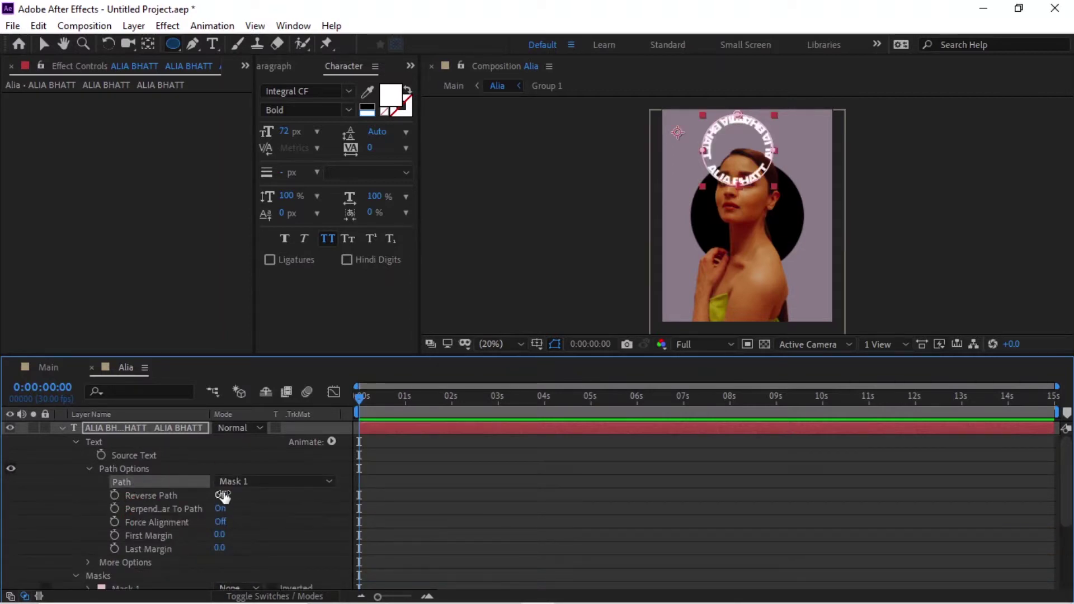
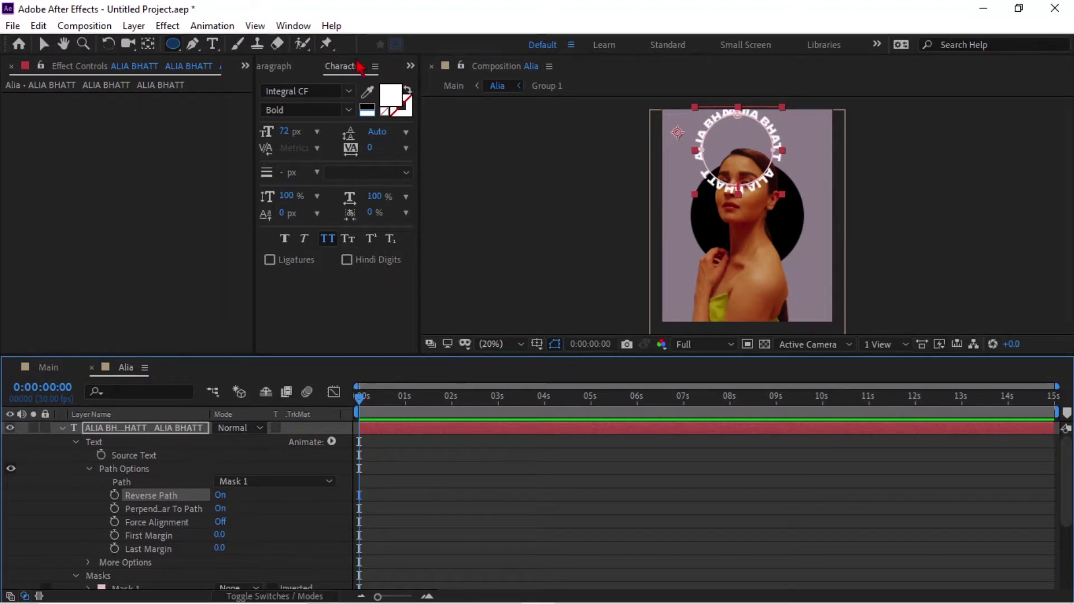
Center the circular text horizontally and vertically in the composition and move its anchor point to the middle of the text ring.
left_click(410, 65)
left_click(426, 82)
left_click(297, 105)
left_click(378, 105)
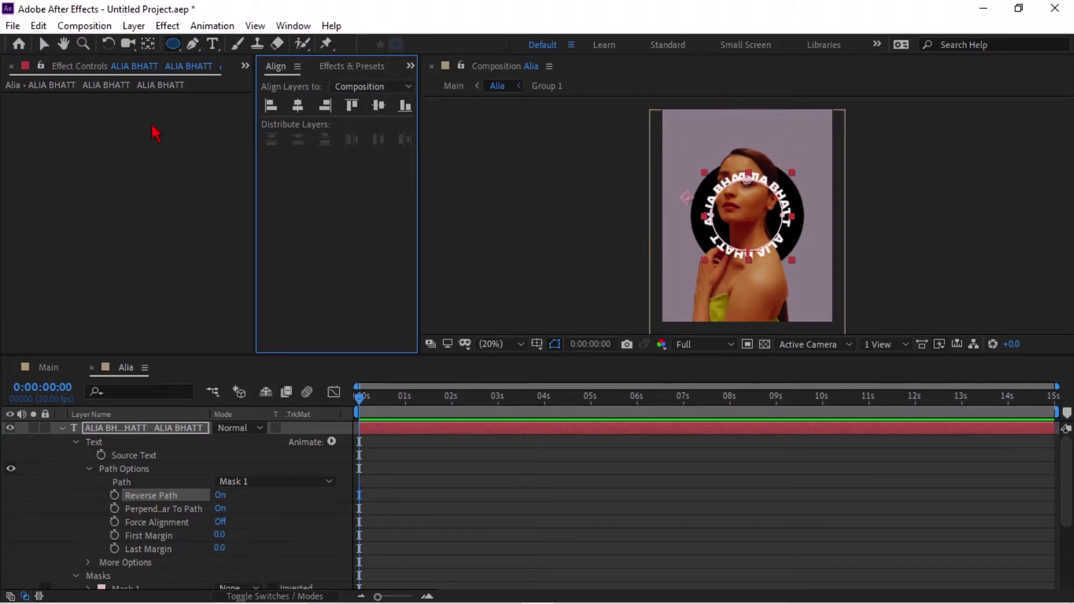
left_click(147, 43)
left_click_drag(690, 200, 747, 215)
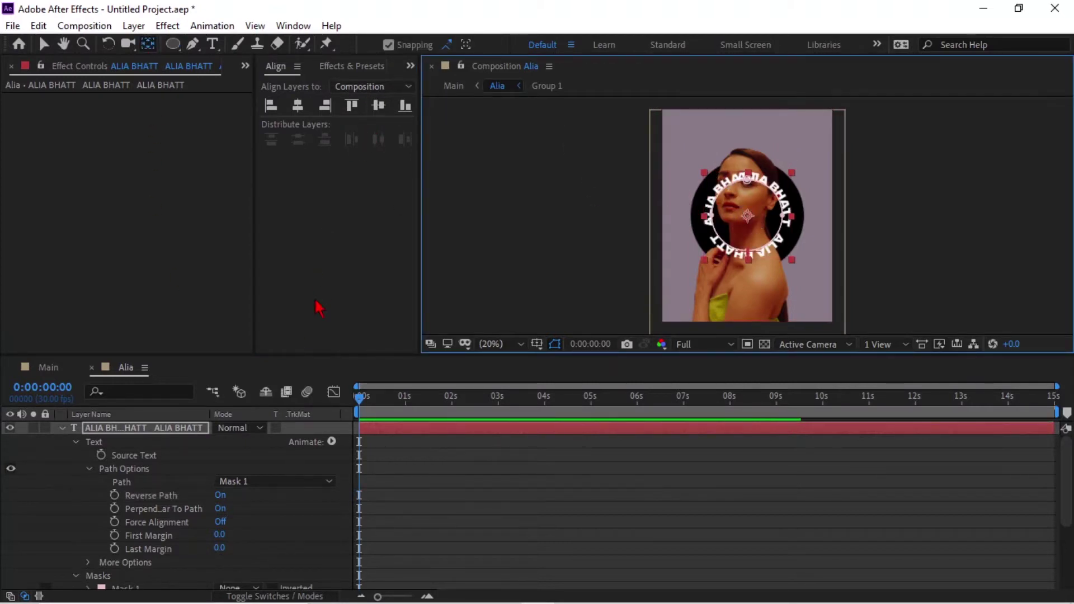
Move the circular text layer beneath Group 1 and scale it to 118%.
left_click(62, 428)
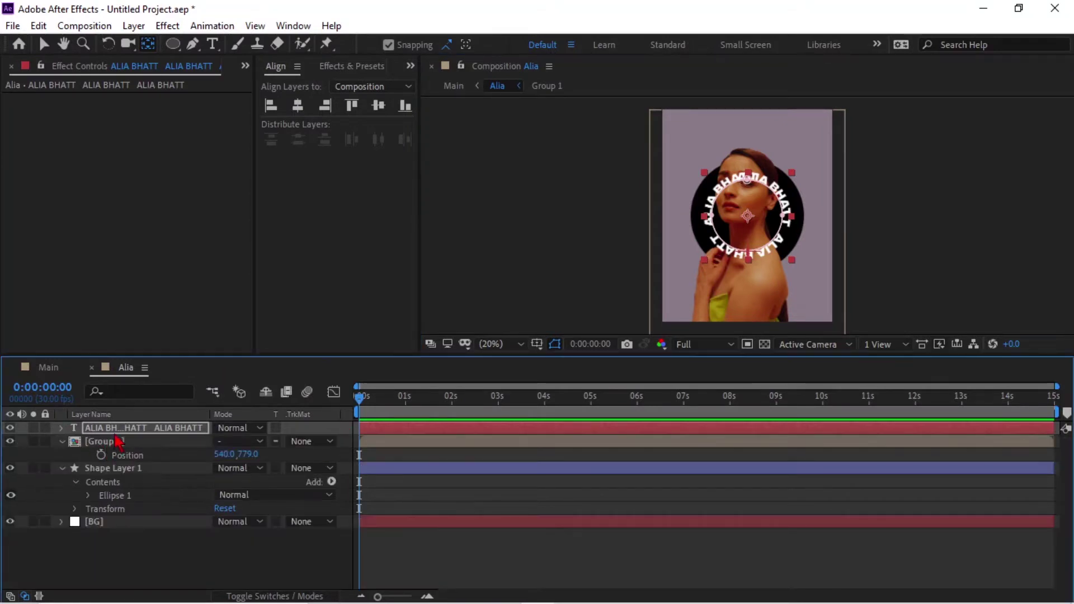
mouse_move(127, 454)
left_mouse_down()
mouse_move(132, 469)
mouse_move(139, 458)
left_mouse_up()
left_click(130, 455)
key("s")
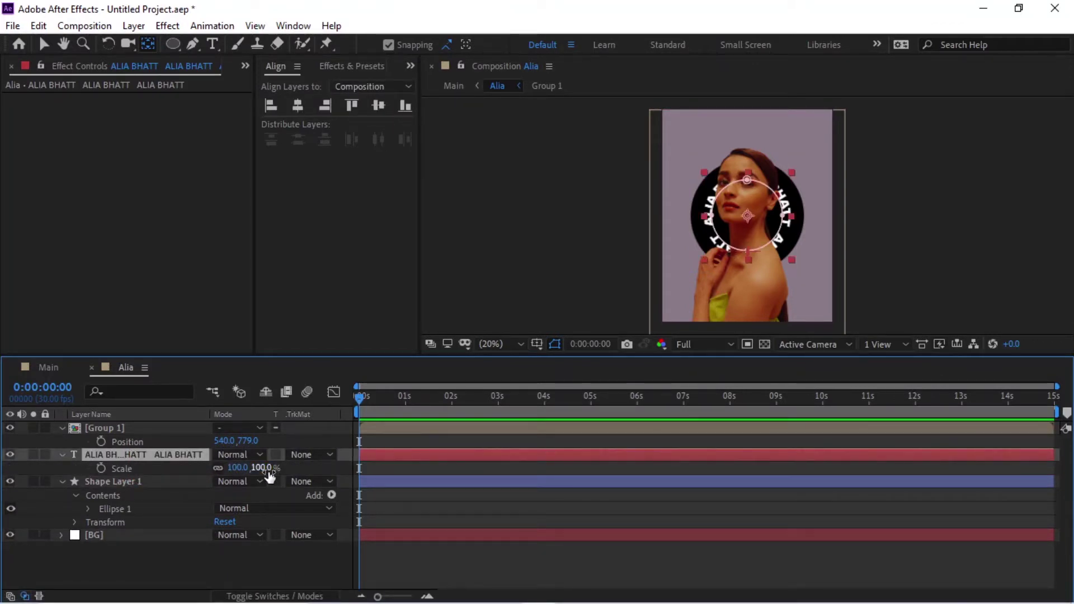
left_click_drag(270, 472, 285, 469)
key("space")
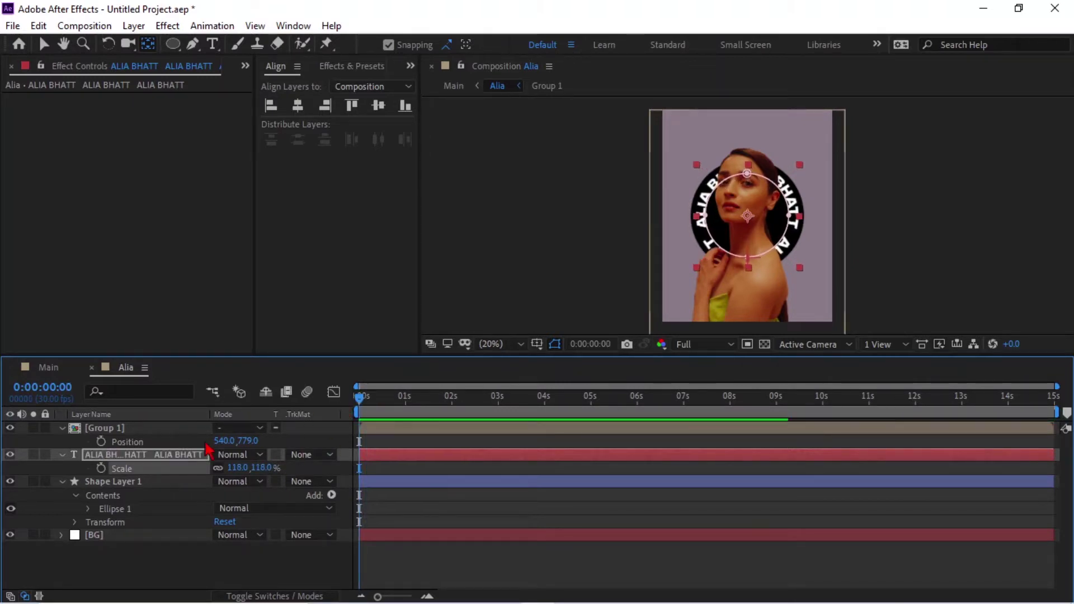
Keyframe the circular text's rotation from 0° at the start to one full turn at 0:00:14:29, and preview the spin.
key("r")
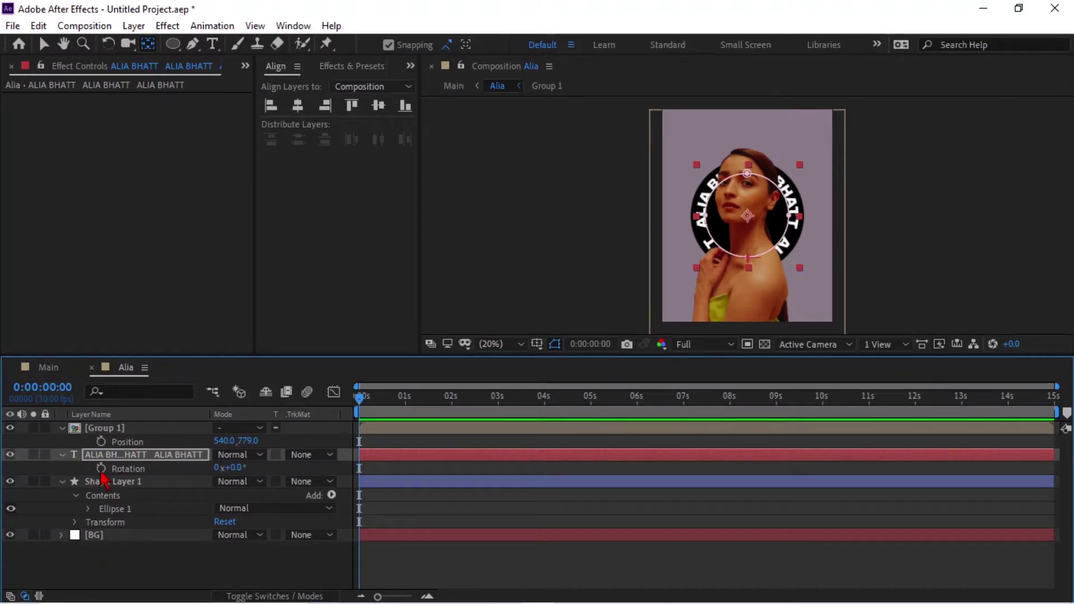
left_click(101, 468)
left_click_drag(897, 406, 1060, 404)
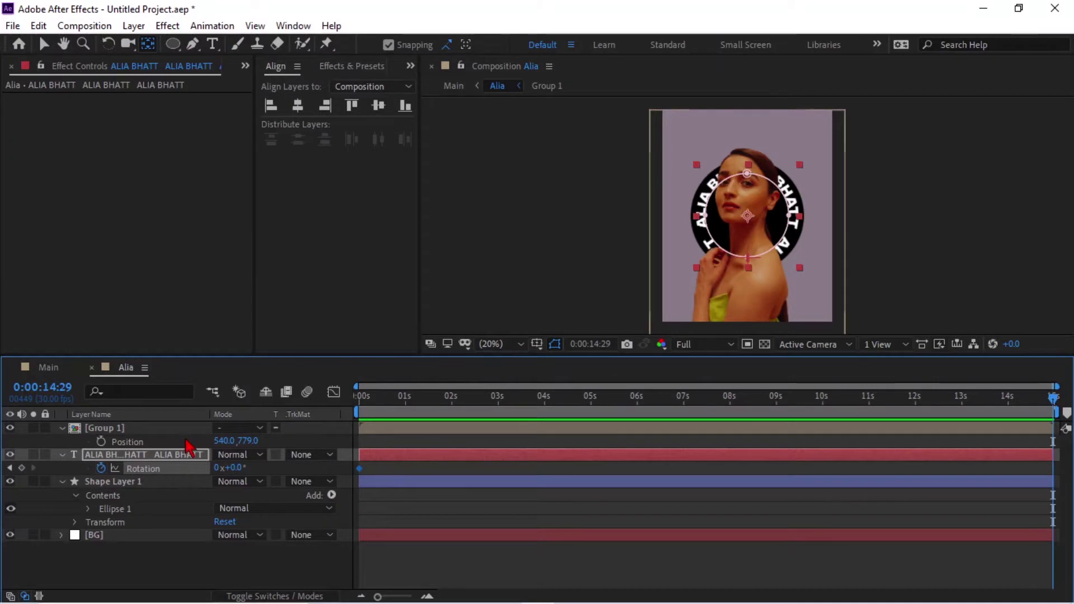
left_click(218, 468)
key("Return")
key("space")
left_click_drag(482, 417, 638, 418)
Add a new text layer near the top of the composition reading ALIA BHATT three times, with two spaces between the repeats.
left_click(106, 567)
left_click(213, 44)
left_click(676, 139)
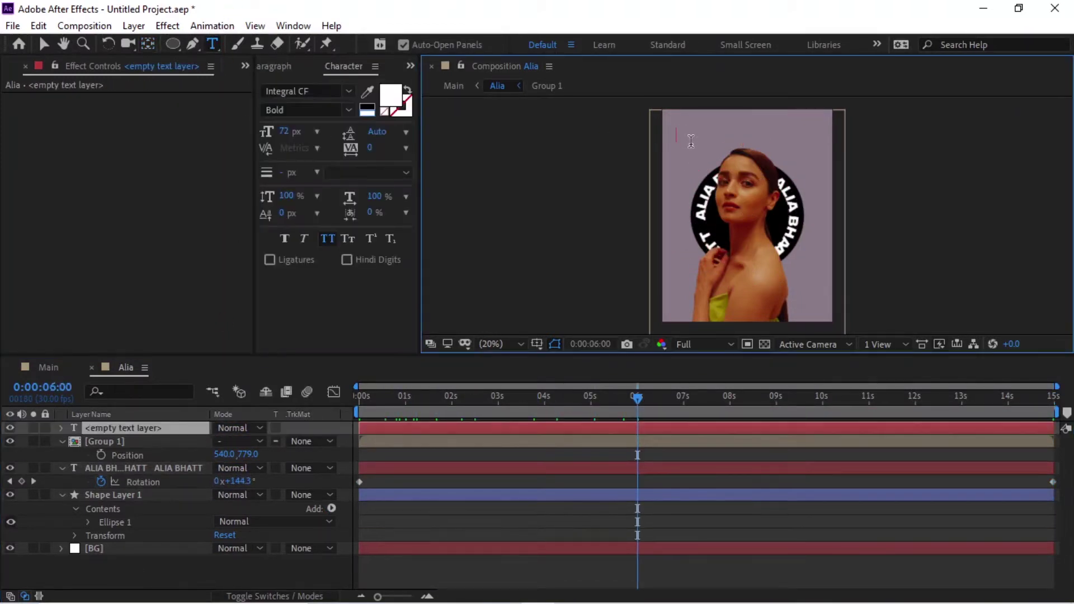
type("ALIA")
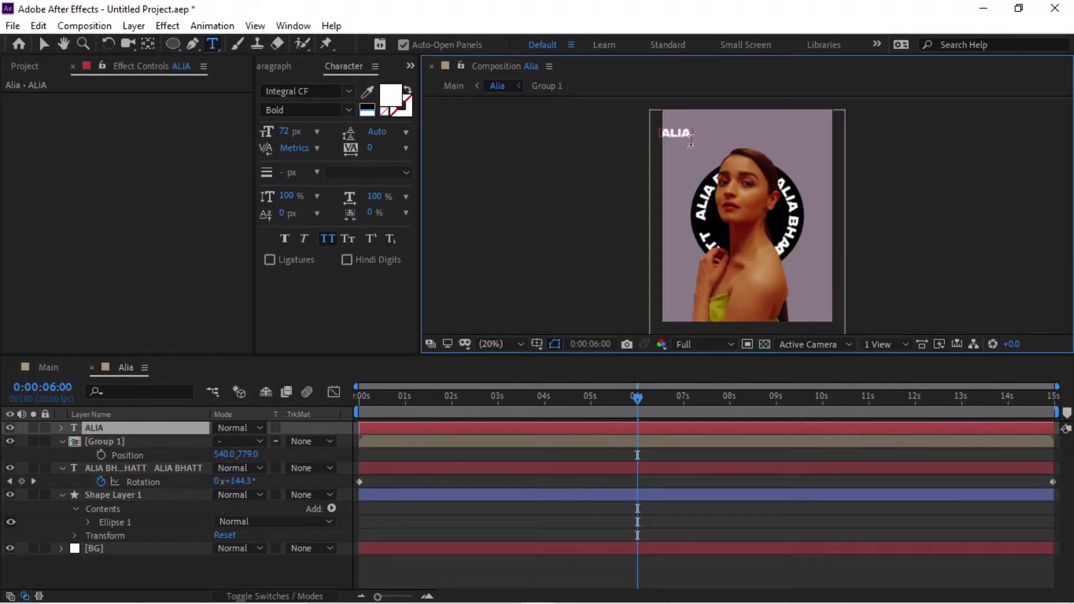
type(" BHATT")
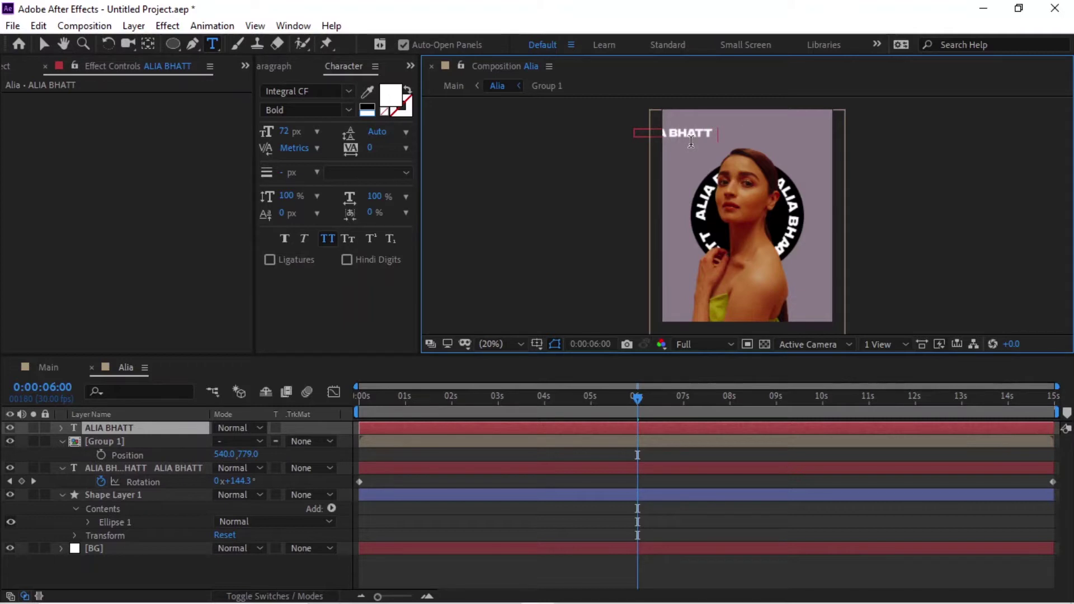
type("  ALIA")
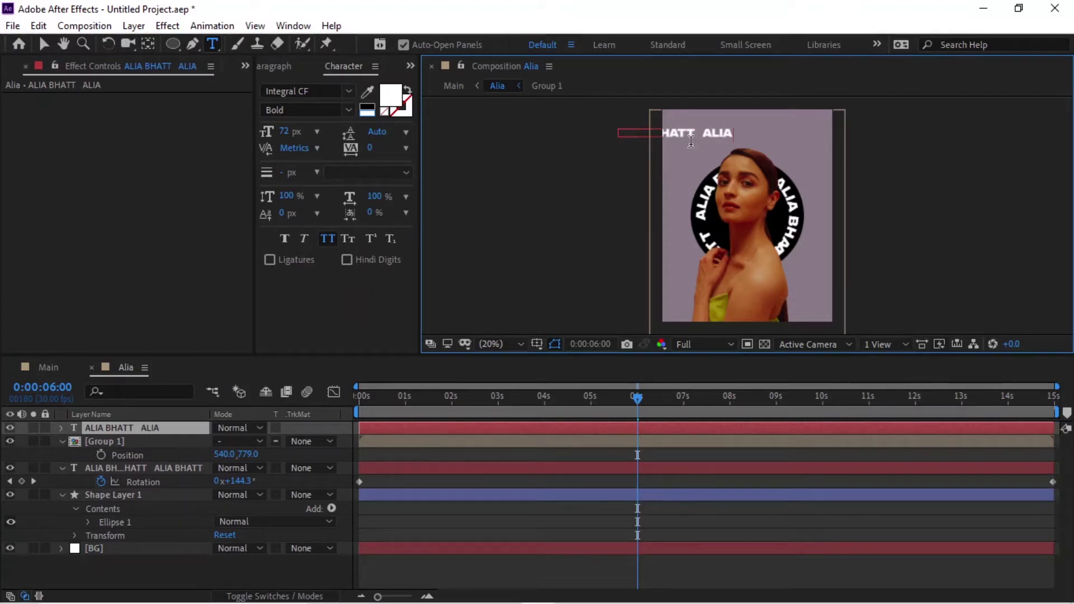
type(" BHAT")
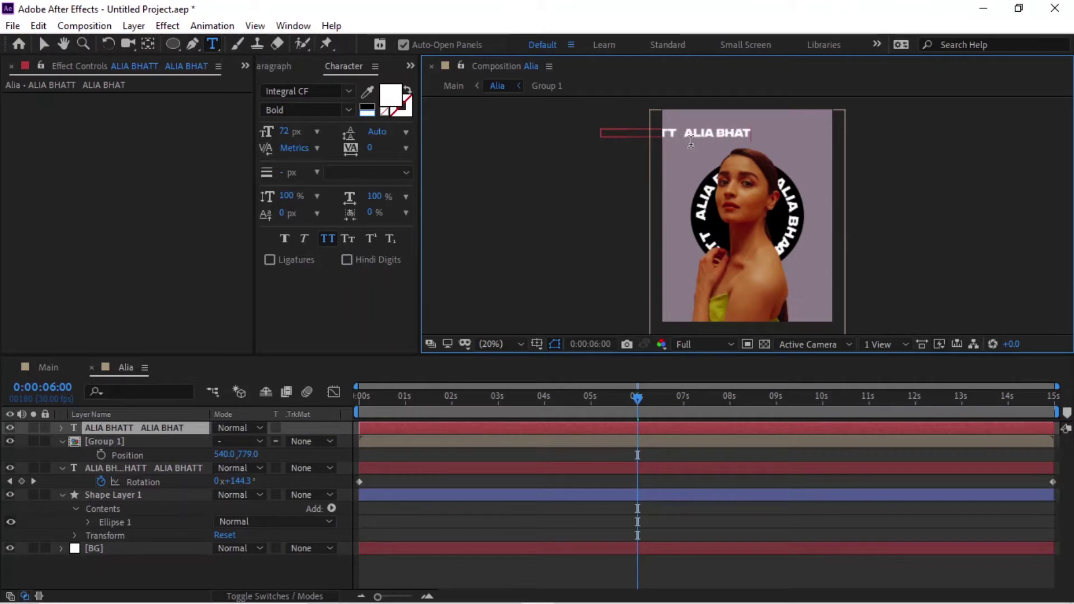
type("T")
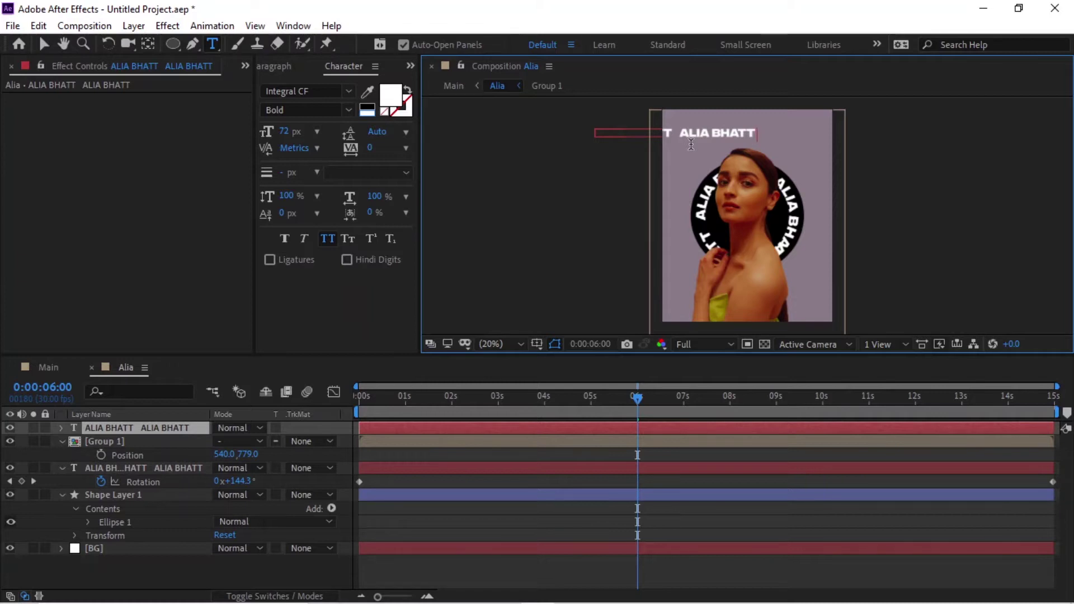
type("  ALIA BHAT")
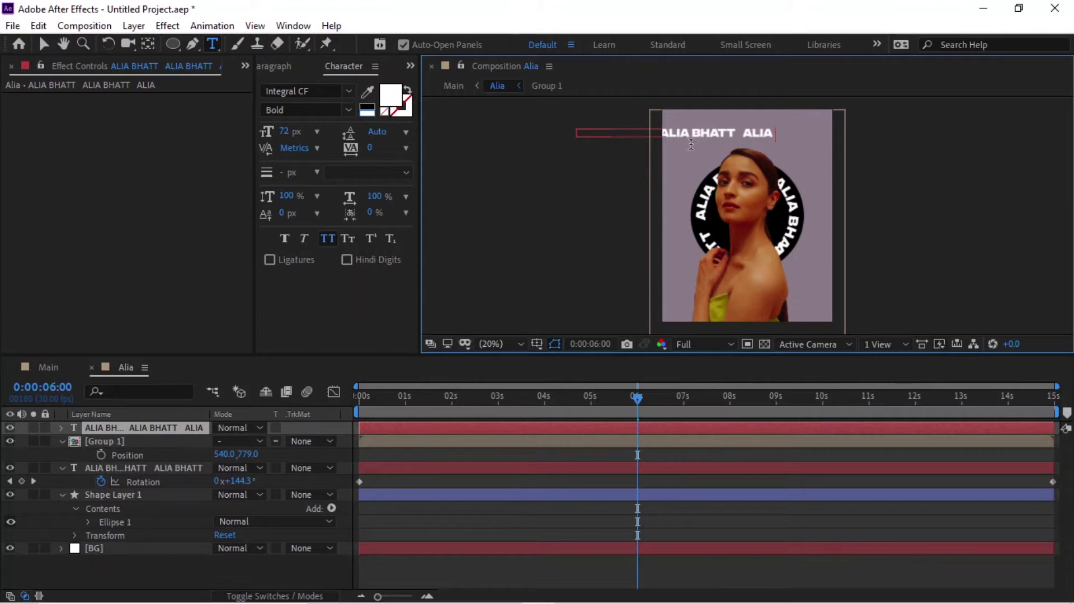
type("T")
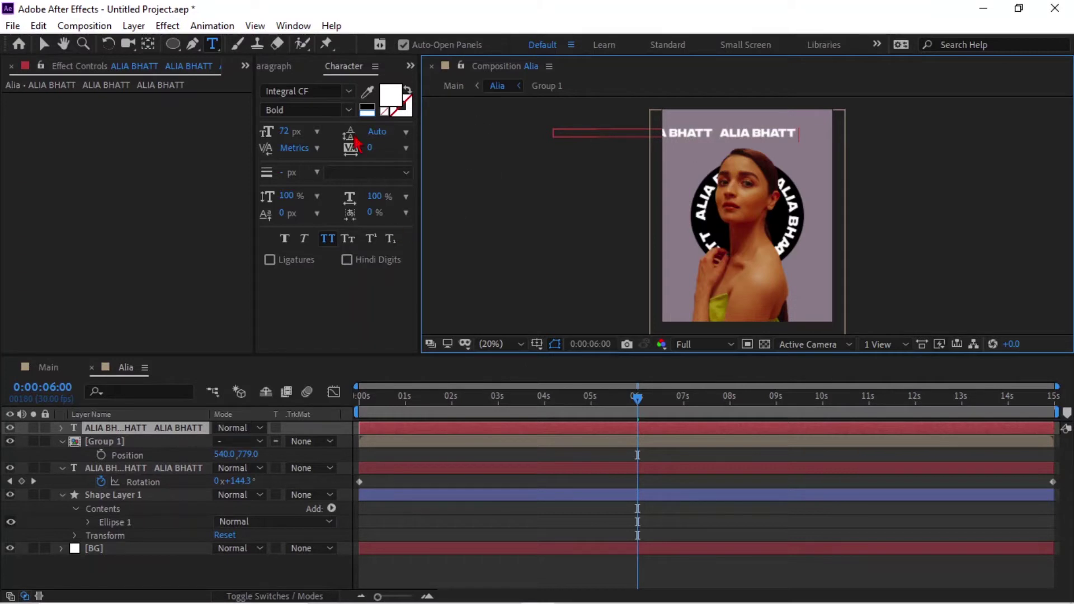
Draw a circular mask on the new text layer and run the text around it, with Path set to Mask 1 and Reverse Path on.
left_click(173, 44)
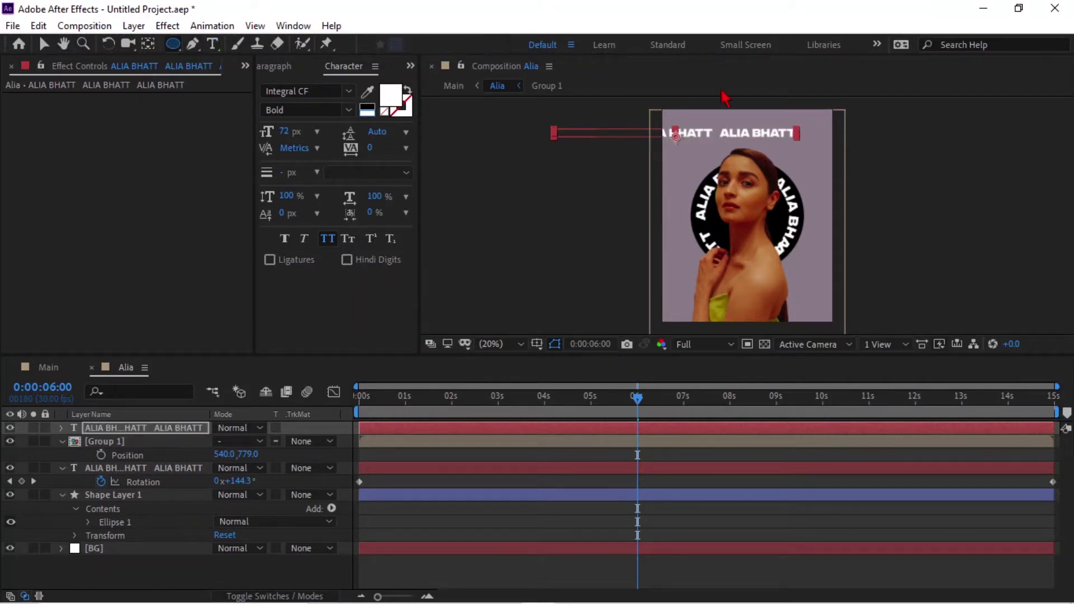
left_click_drag(704, 119, 812, 226)
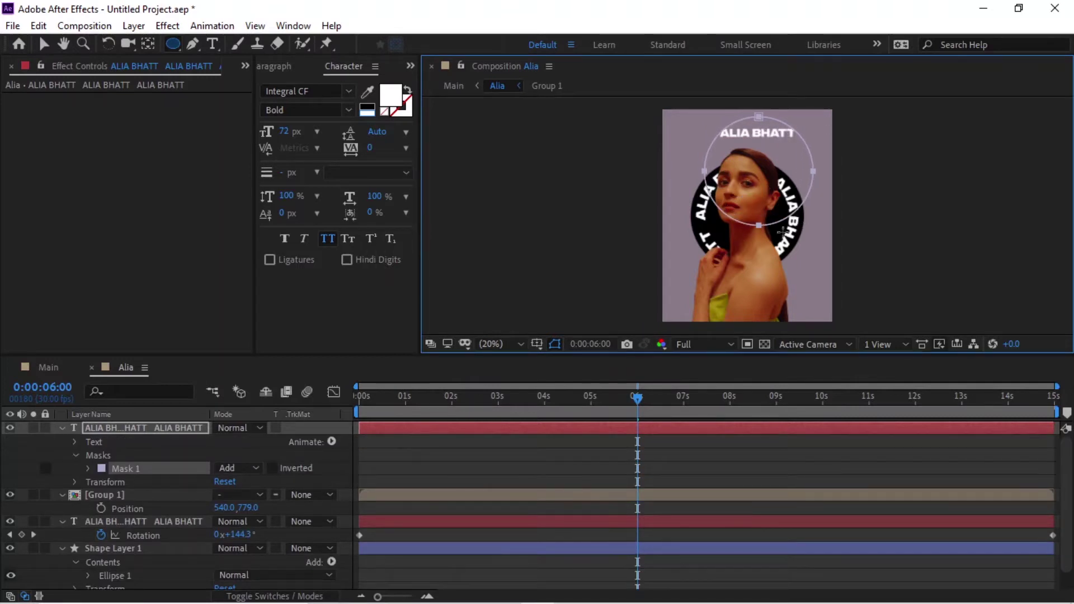
left_click(75, 441)
left_click(87, 469)
left_click(262, 482)
left_click(282, 526)
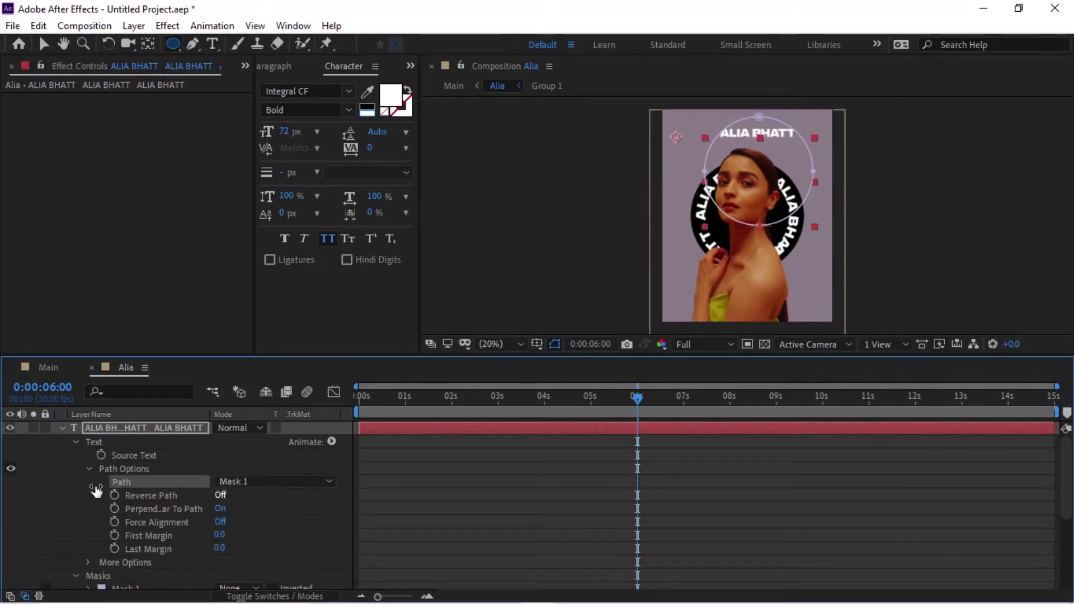
left_click(221, 495)
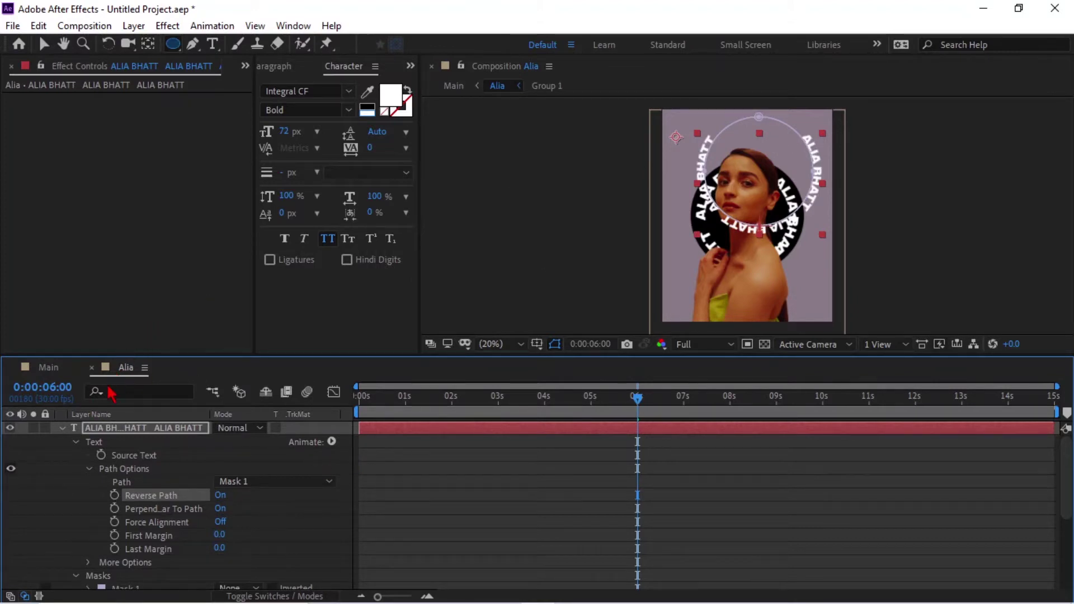
Add a fourth ALIA BHATT to the end of the new circular text to fill the gap in the ring.
left_click(102, 430)
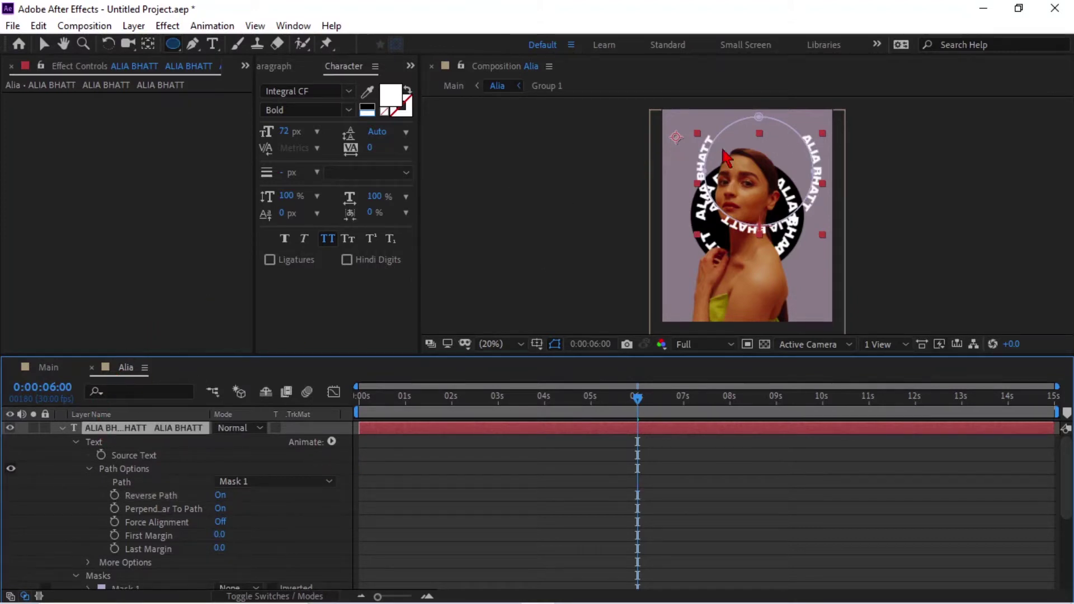
double_click(166, 430)
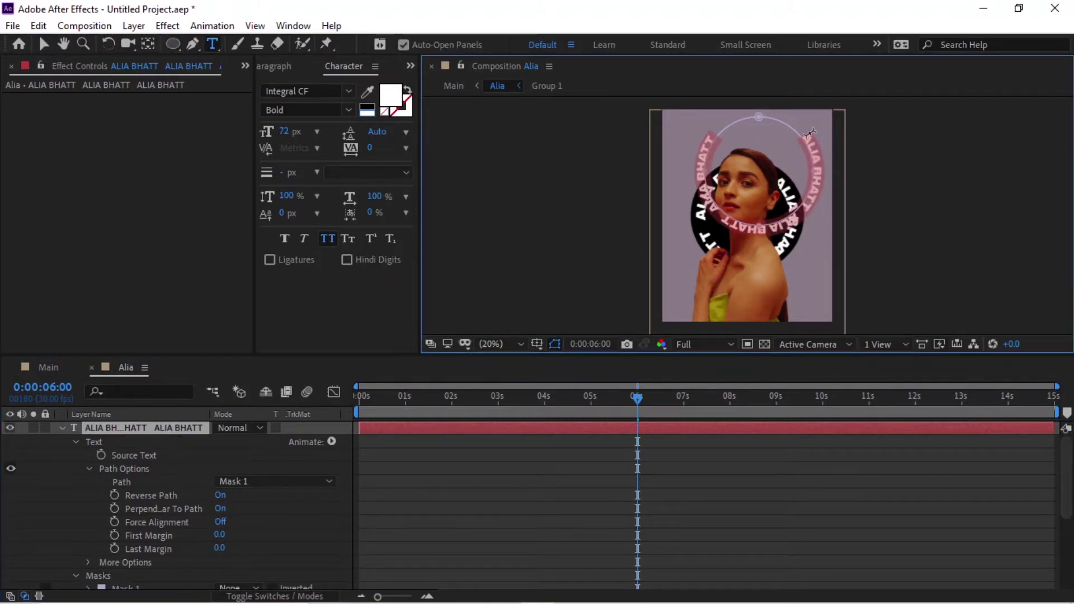
left_click(711, 134)
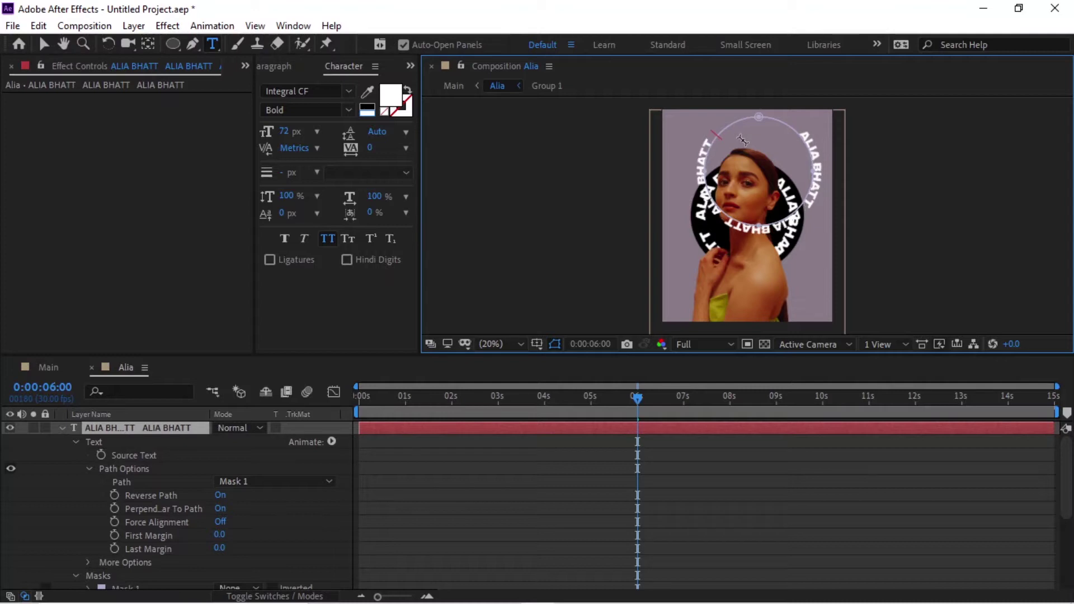
type("ALIA")
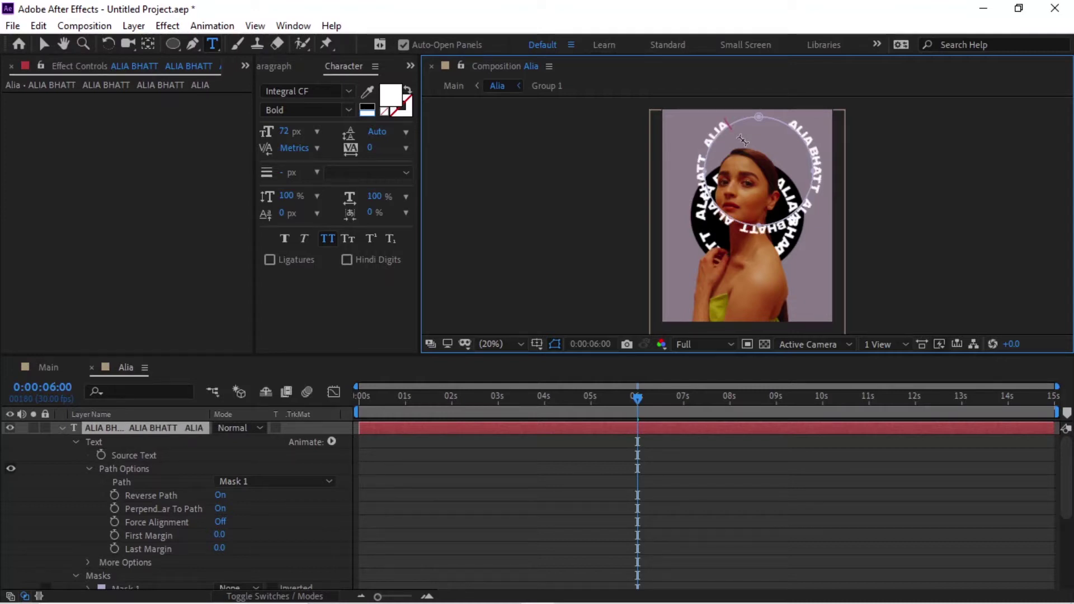
type(" BHATT")
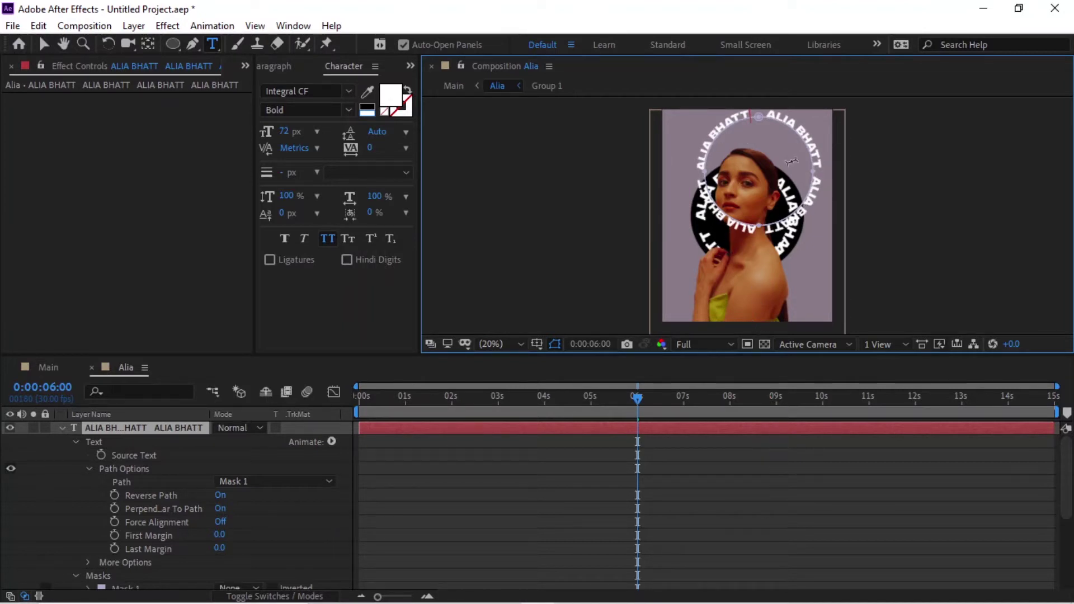
Move the new circular text layer beneath Group 1 and center it horizontally and vertically in the composition.
left_click(62, 428)
left_click_drag(149, 429, 159, 459)
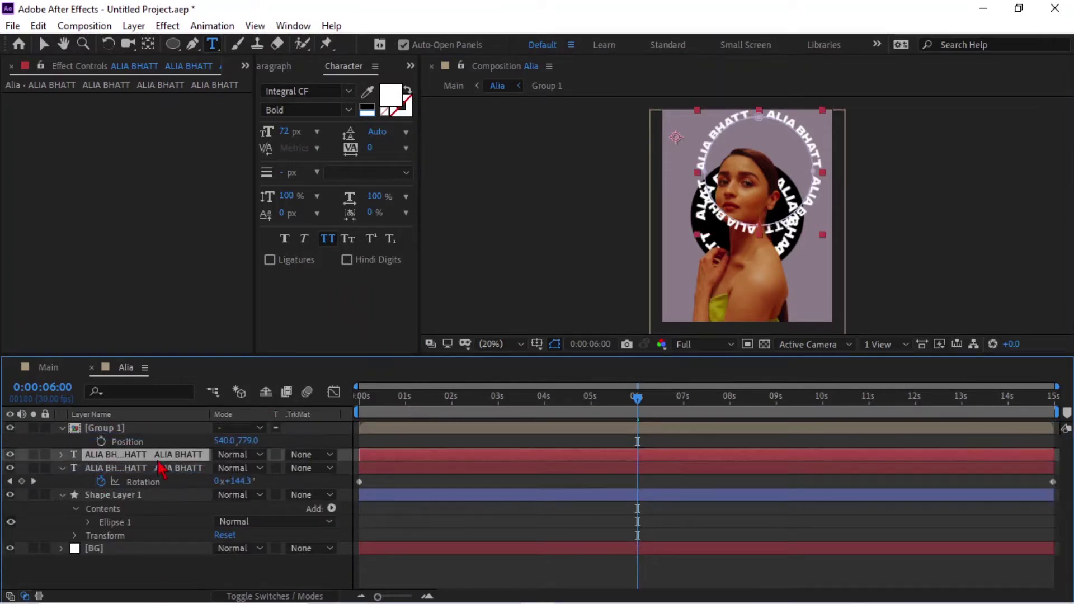
left_click(411, 65)
left_click(429, 84)
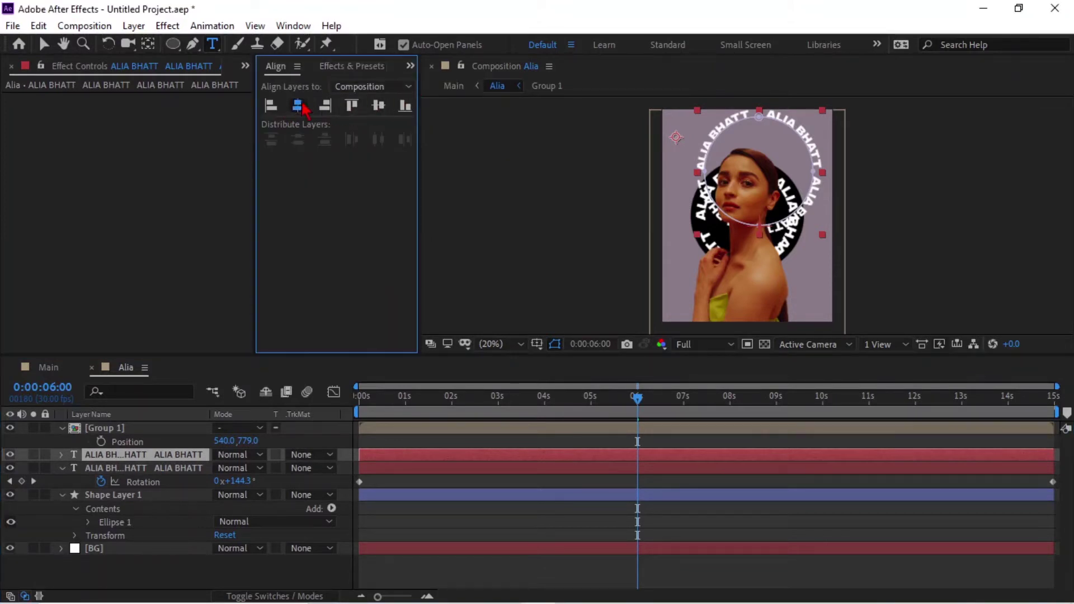
left_click(299, 105)
left_click(378, 105)
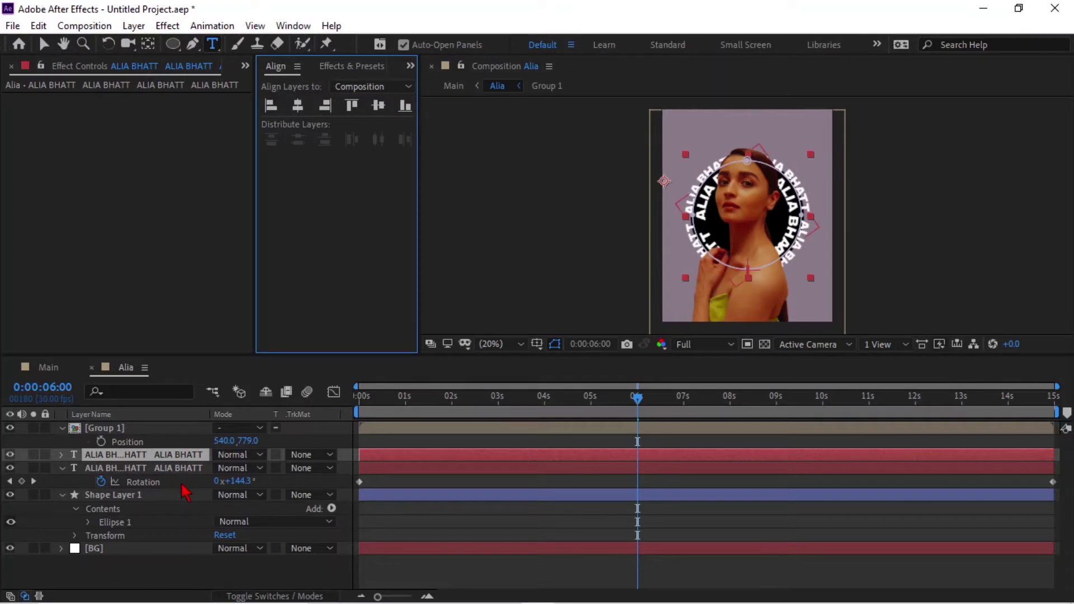
Scale the new text ring to 113% and recenter it horizontally and vertically in the composition.
key("s")
left_click_drag(271, 467, 279, 467)
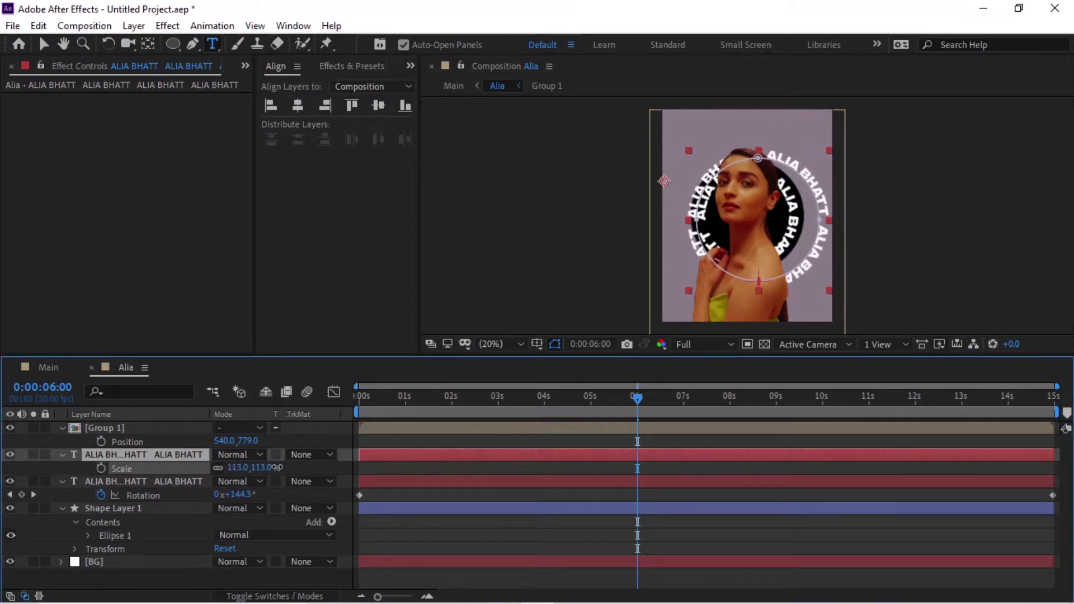
left_click(298, 106)
left_click(378, 106)
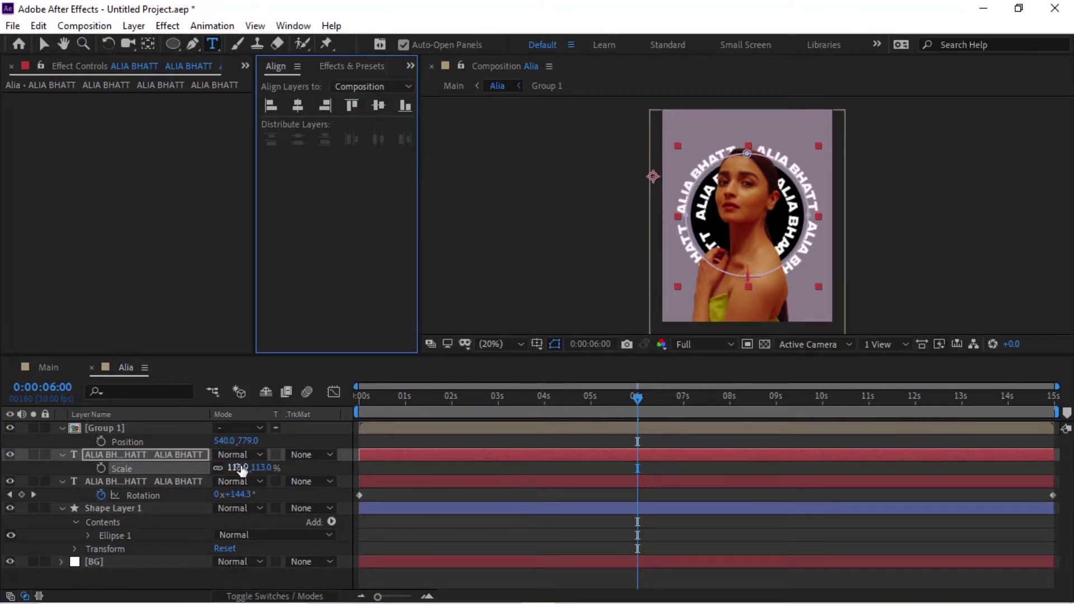
Move the outer text ring's anchor point into the ring's lower-left area and keyframe its rotation at 0° at the start.
left_click(147, 43)
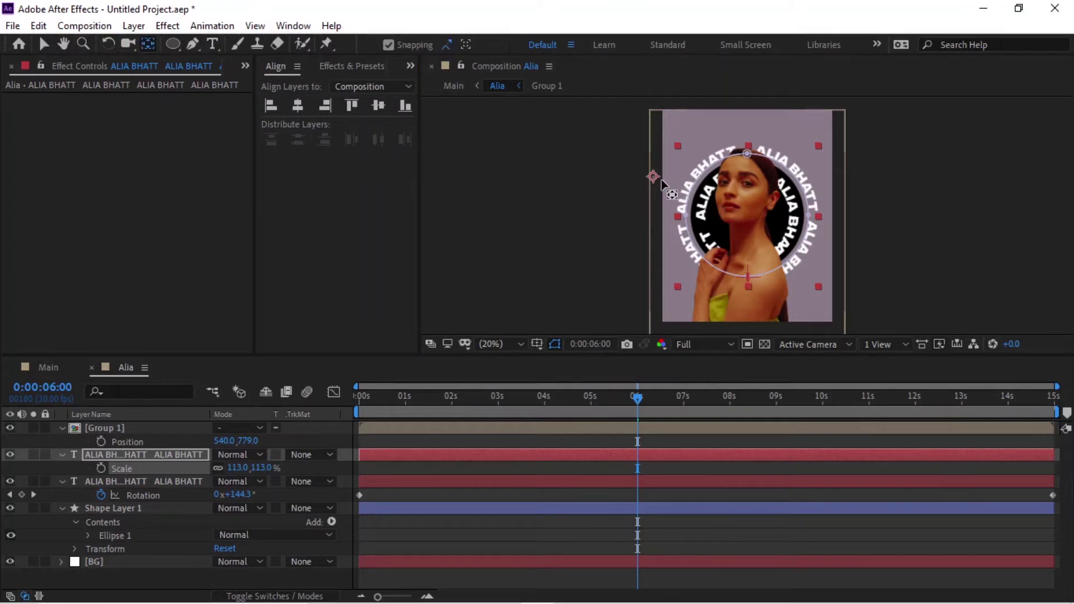
left_click_drag(653, 177, 746, 217)
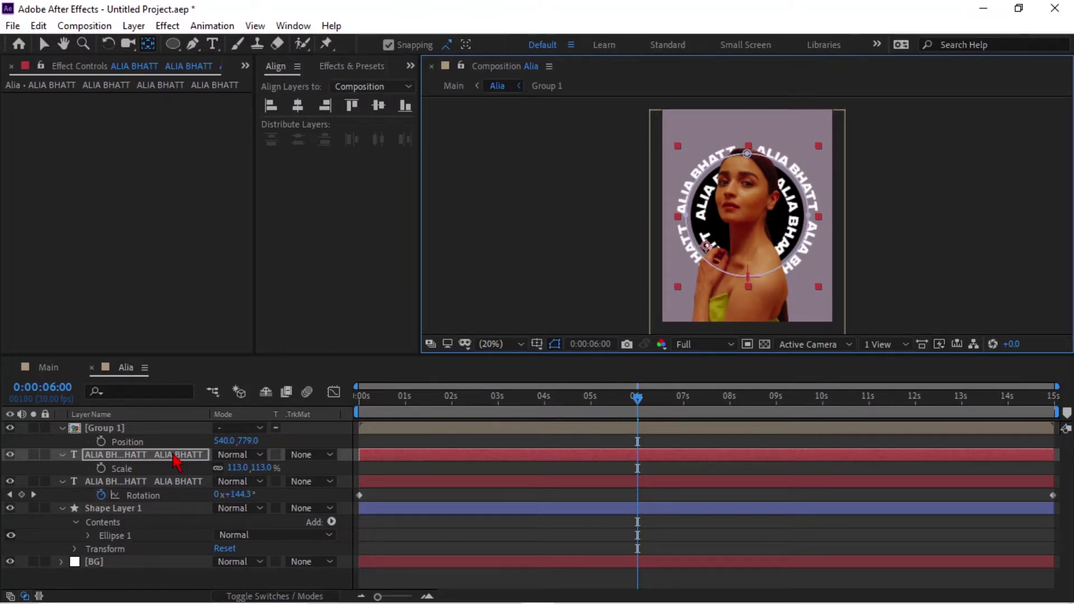
left_click(364, 398)
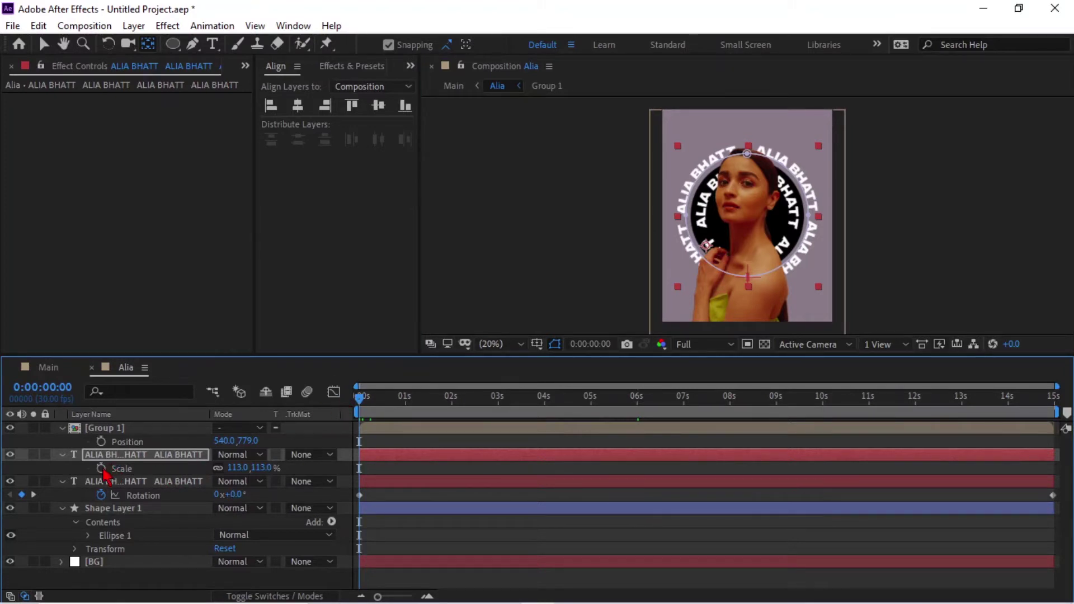
key("alt+shift+r")
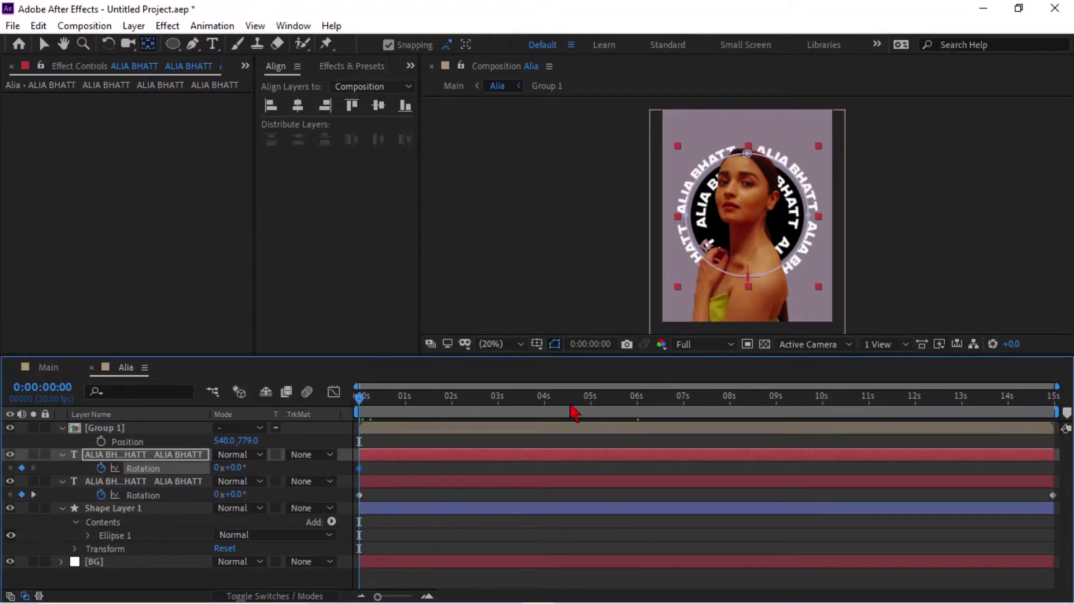
Keyframe the outer text ring's rotation to -1 turn at 0:00:14:29, preview the spin and delete that end keyframe.
left_click_drag(946, 398, 1054, 398)
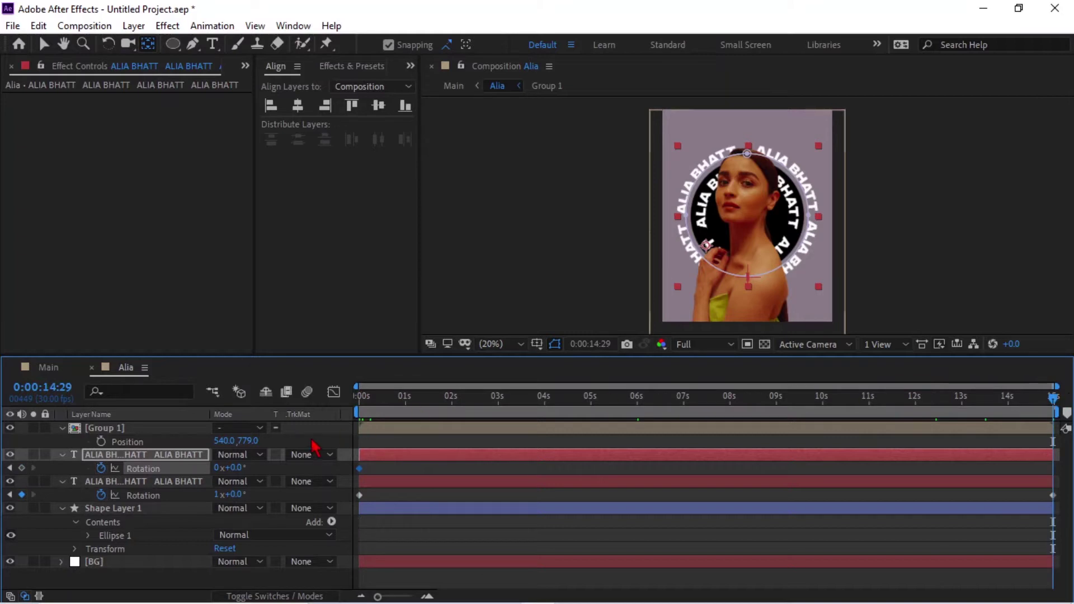
left_click(217, 468)
type("-1")
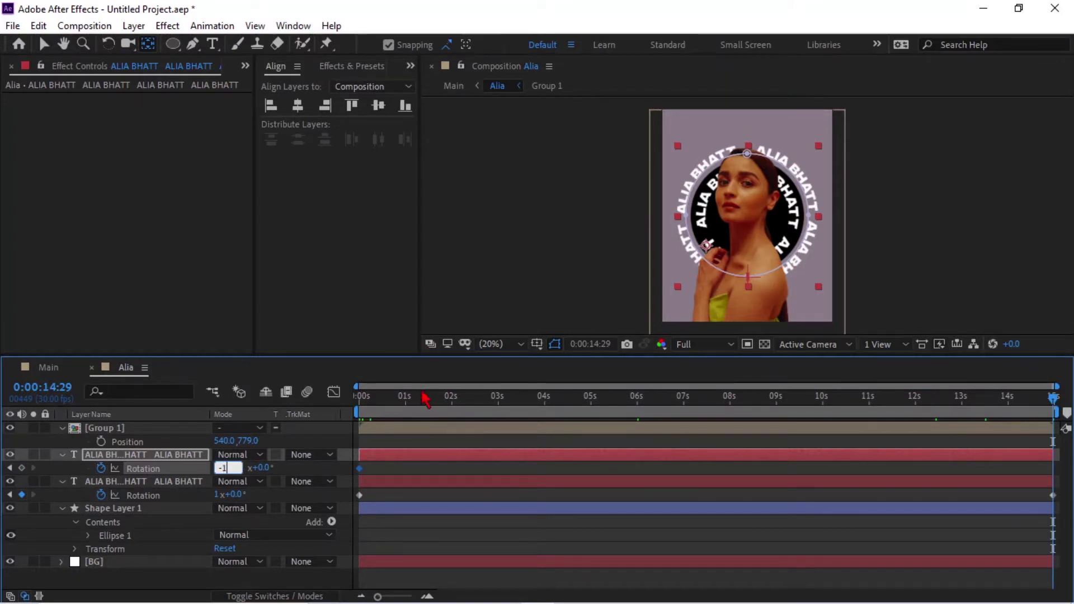
key("Return")
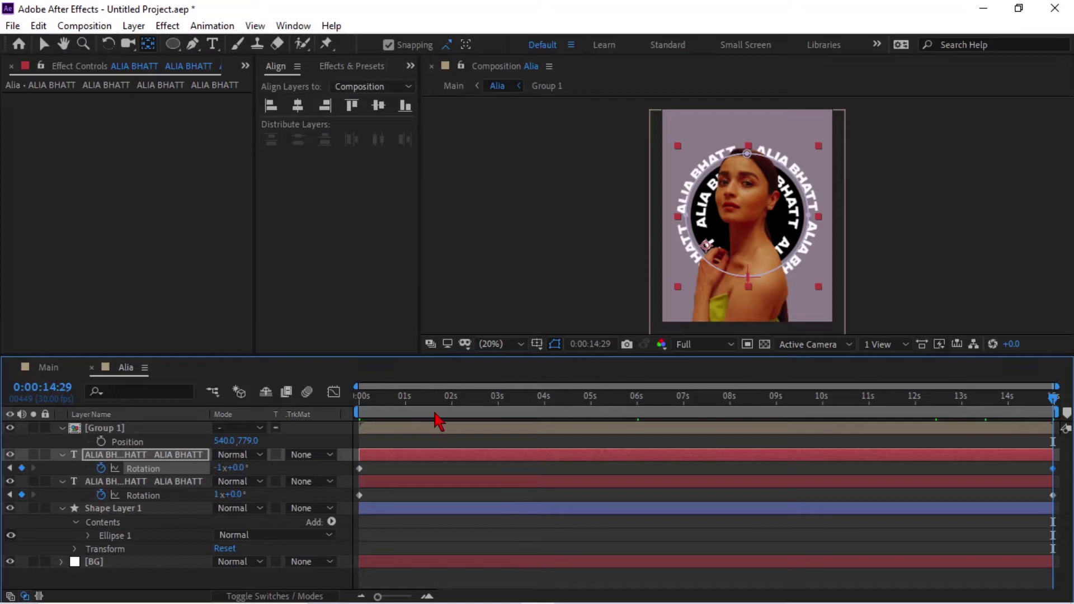
left_click(398, 401)
left_click_drag(395, 408, 380, 409)
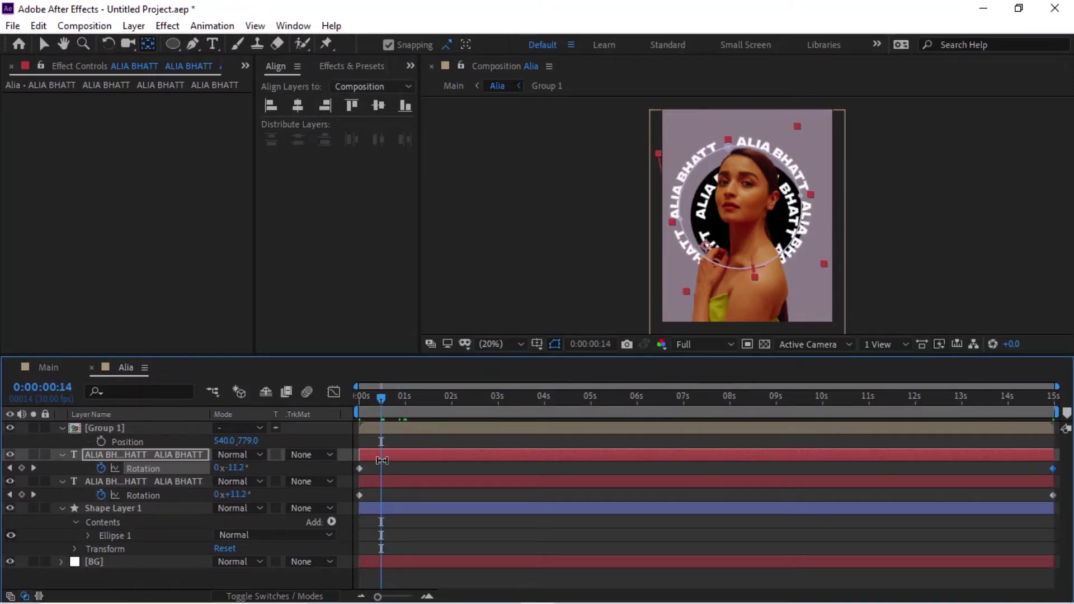
key("Delete")
Set the outer text ring's rotation to -1 turn at 0:00:14:29 so it spins opposite to the inner ring.
left_click_drag(413, 407, 1052, 419)
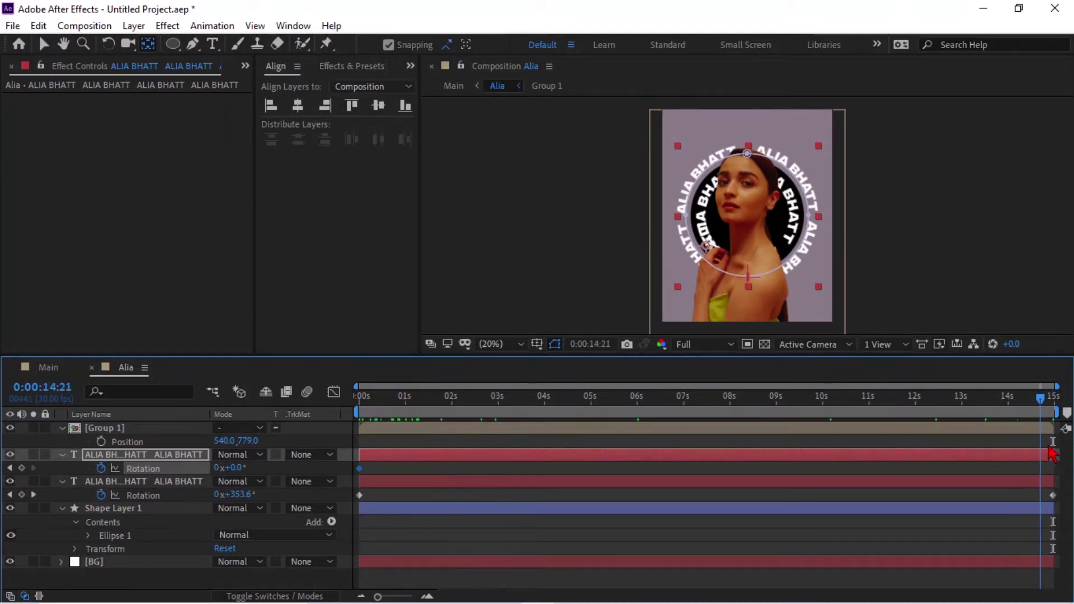
left_click(218, 467)
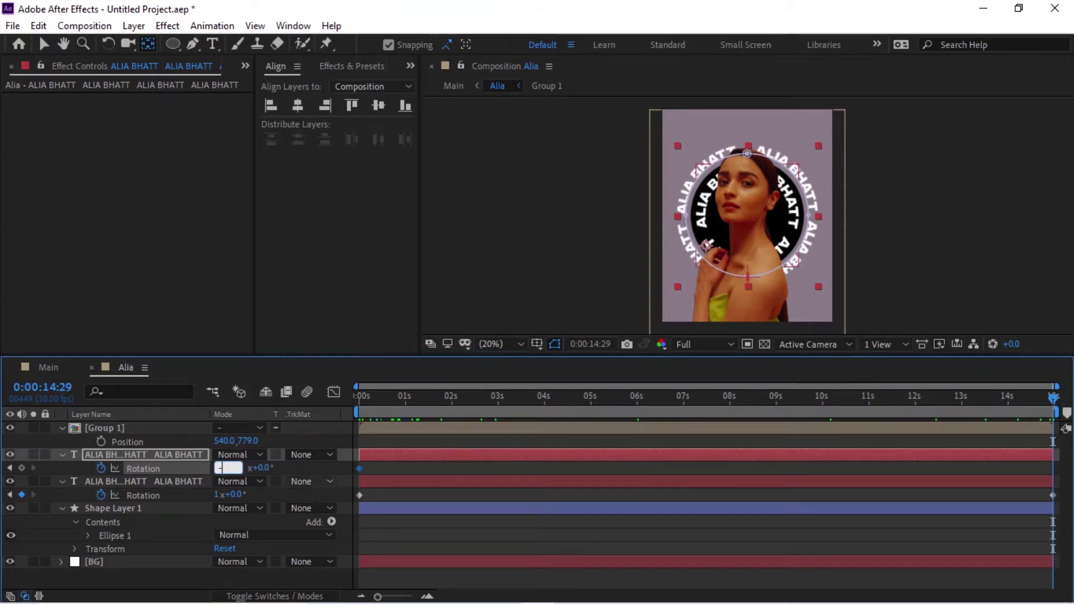
key("Return")
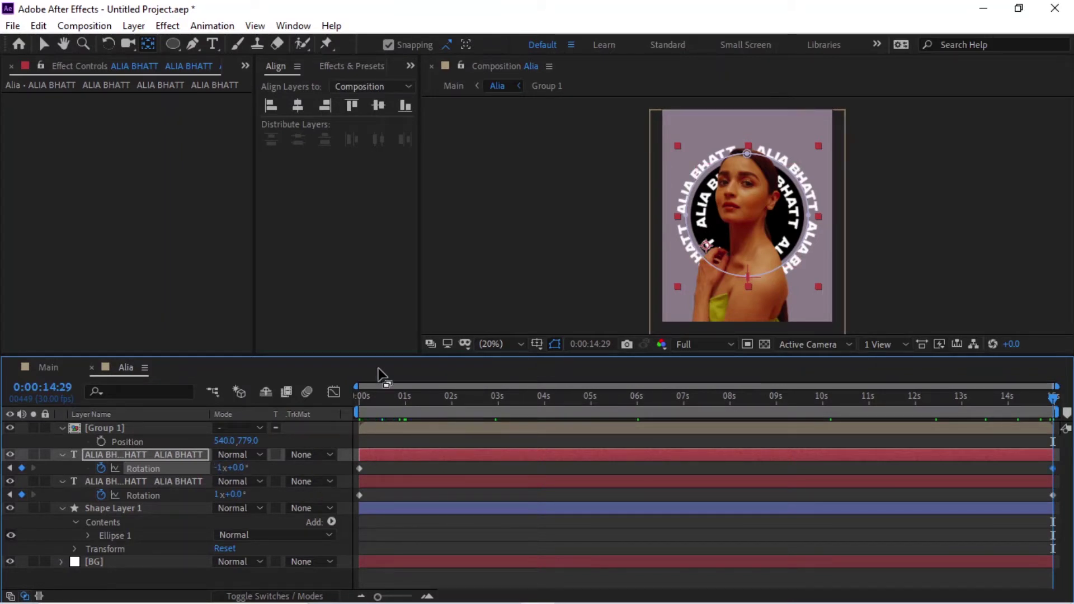
left_click(162, 454)
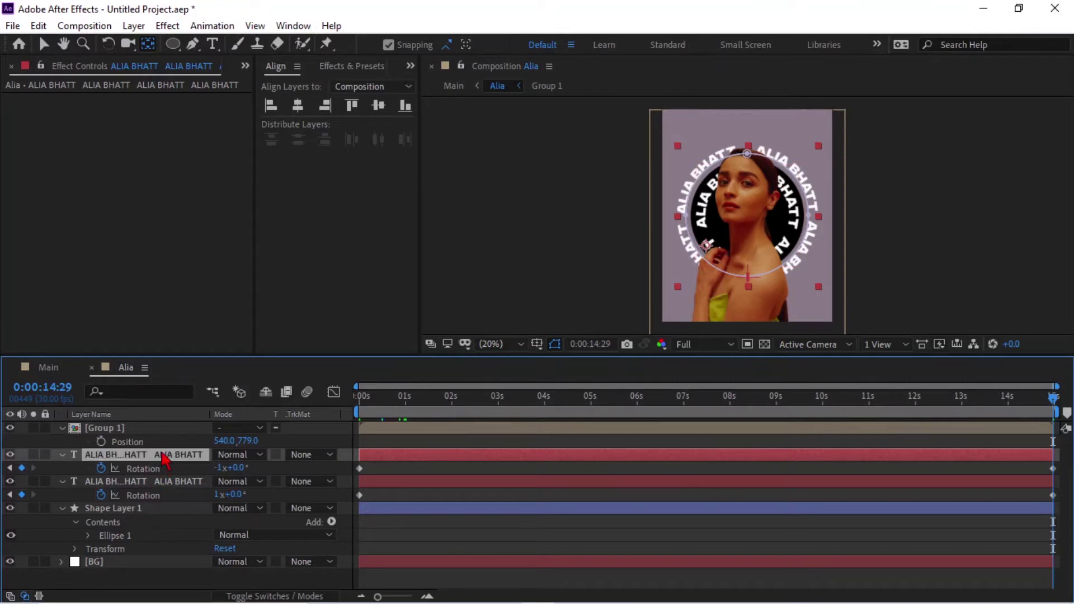
left_click(316, 106)
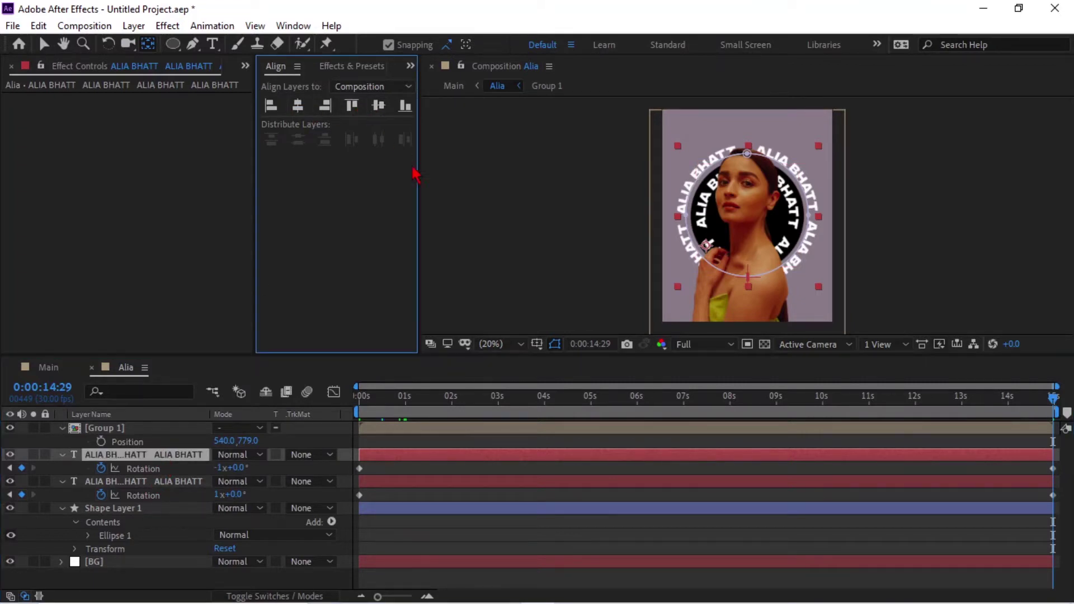
Move the outer text ring's anchor point to the centre of the ring, checking its spin on the timeline.
mouse_move(411, 396)
left_mouse_down()
mouse_move(364, 397)
mouse_move(410, 398)
left_mouse_up()
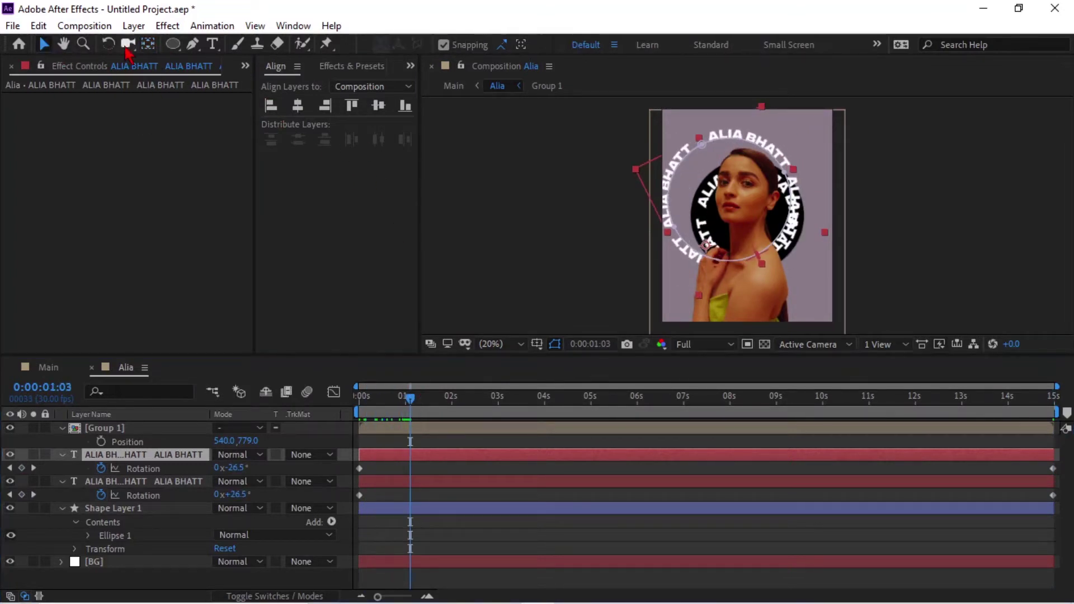
left_click(180, 472)
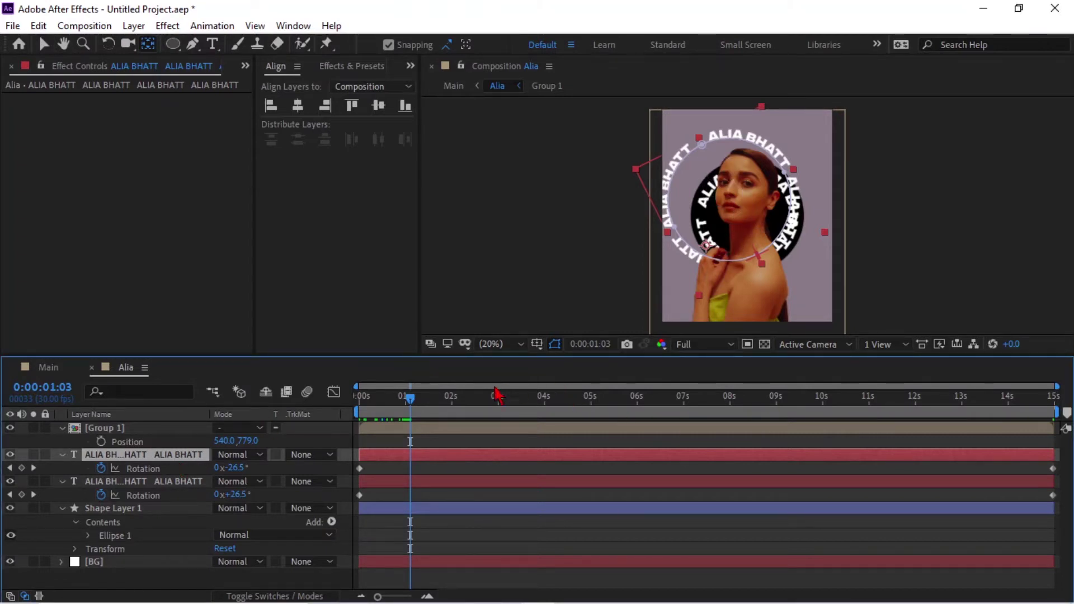
left_click_drag(432, 408, 597, 398)
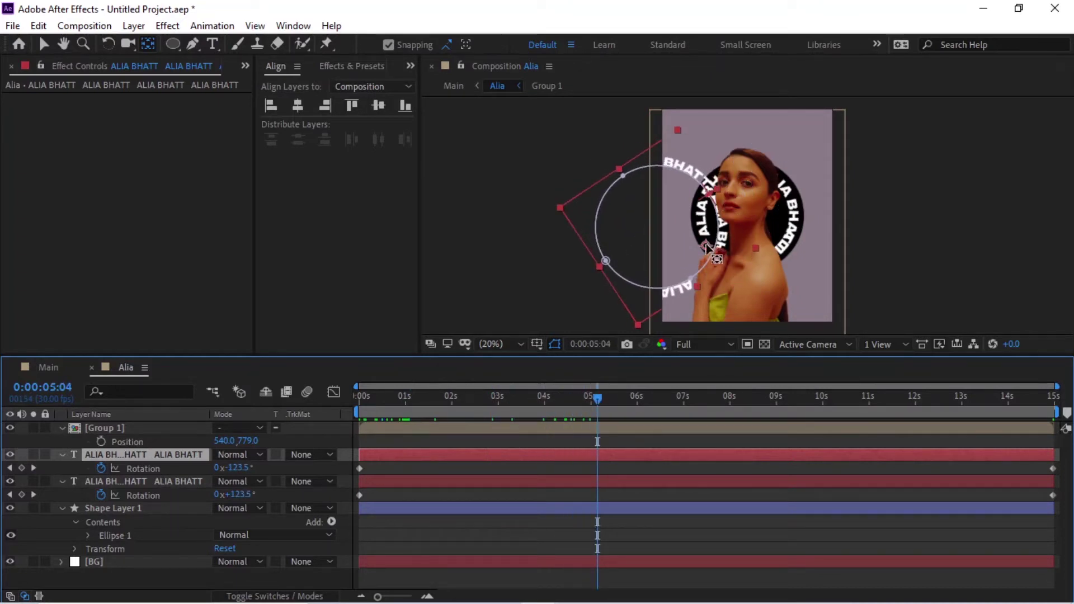
left_click(674, 249)
left_click_drag(674, 249, 657, 228)
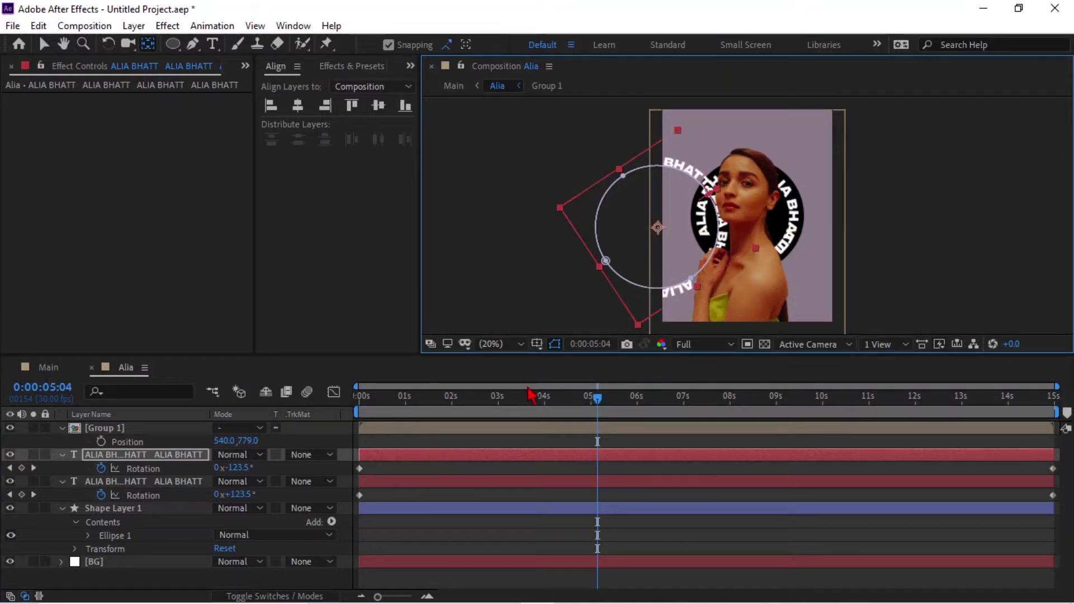
Recenter the outer text ring horizontally and vertically in the composition and preview its rotation.
left_click_drag(407, 402, 557, 407)
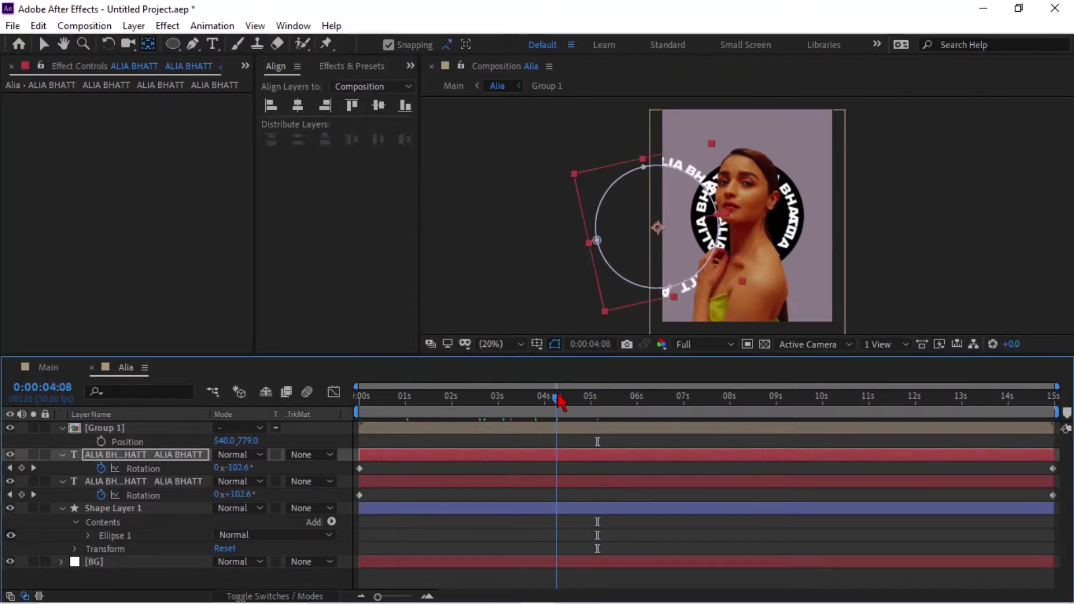
left_click(298, 105)
left_click(378, 105)
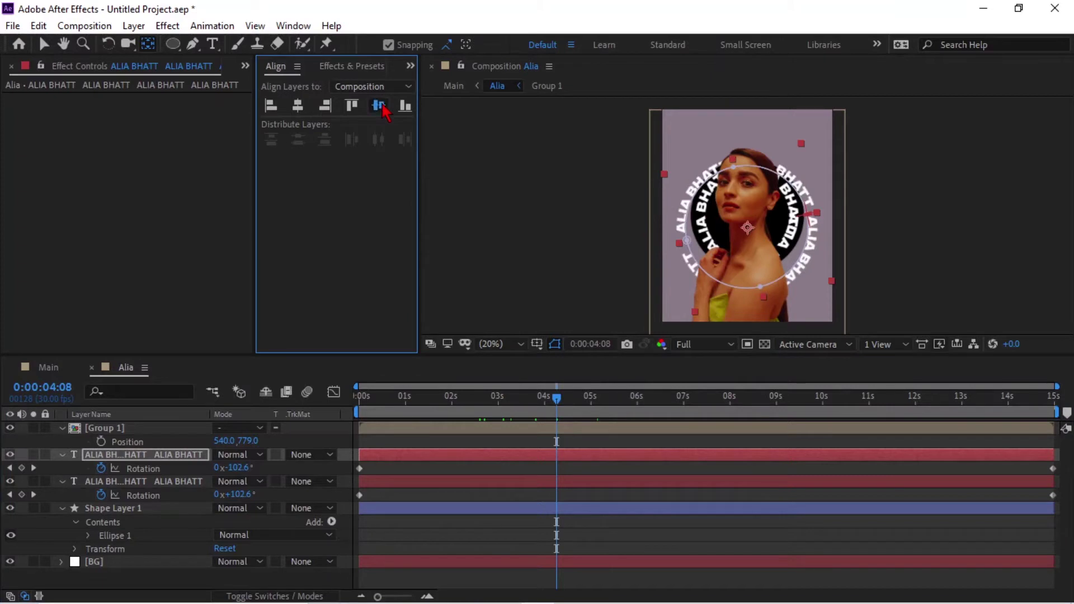
left_click_drag(403, 407, 743, 391)
Collapse the open properties of the Group 1, text and shape layers and deselect all layers.
left_click(61, 428)
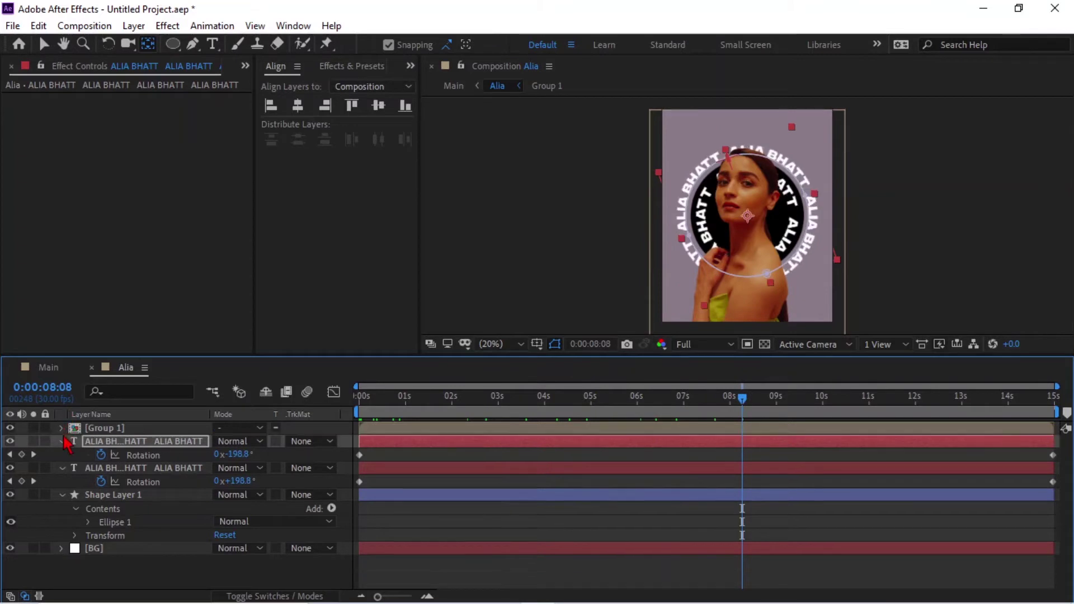
left_click(62, 441)
left_click(62, 467)
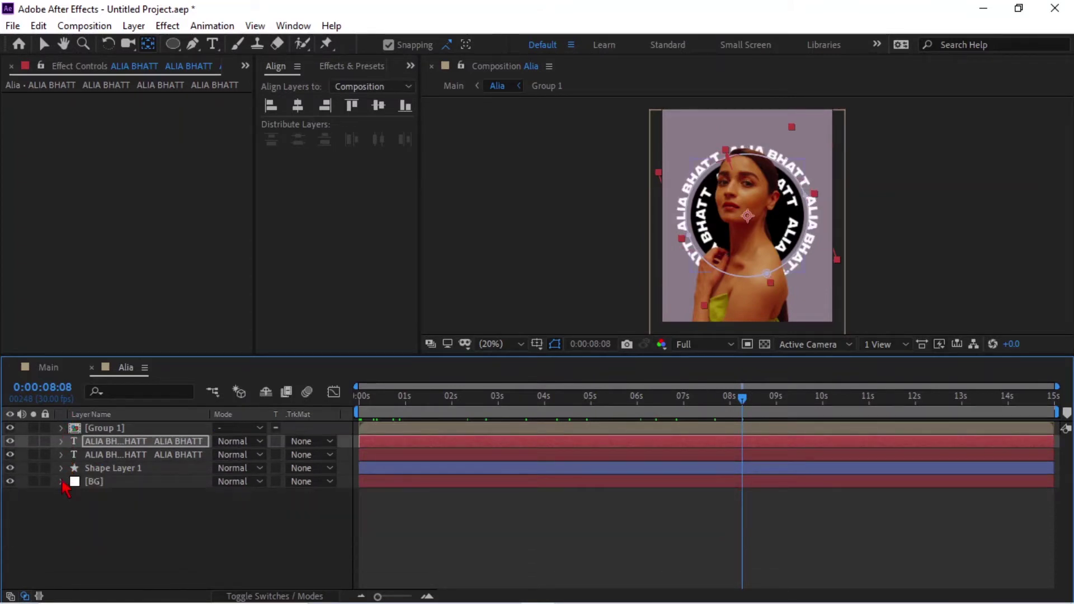
left_click(160, 537)
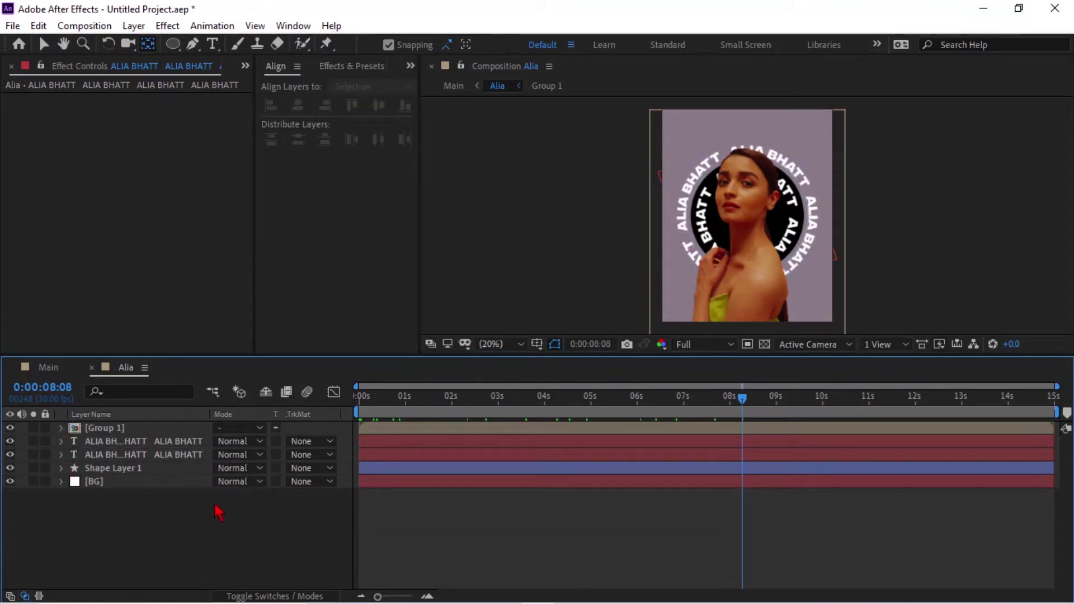
Scale the outer text ring to 125% and preview both rings rotating along the timeline.
left_click(144, 443)
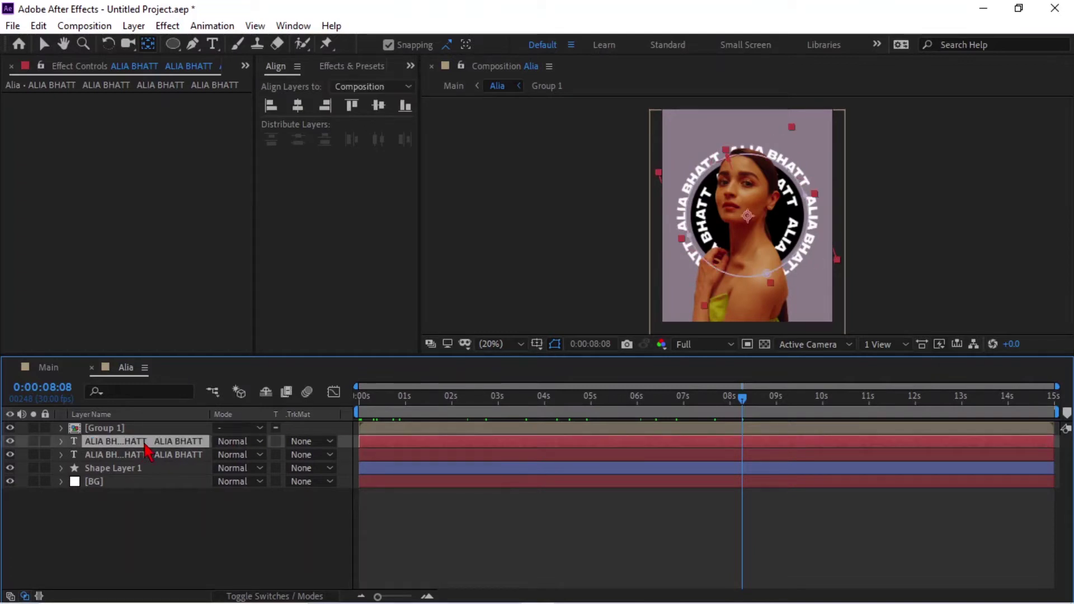
key("s")
left_click_drag(252, 453, 283, 454)
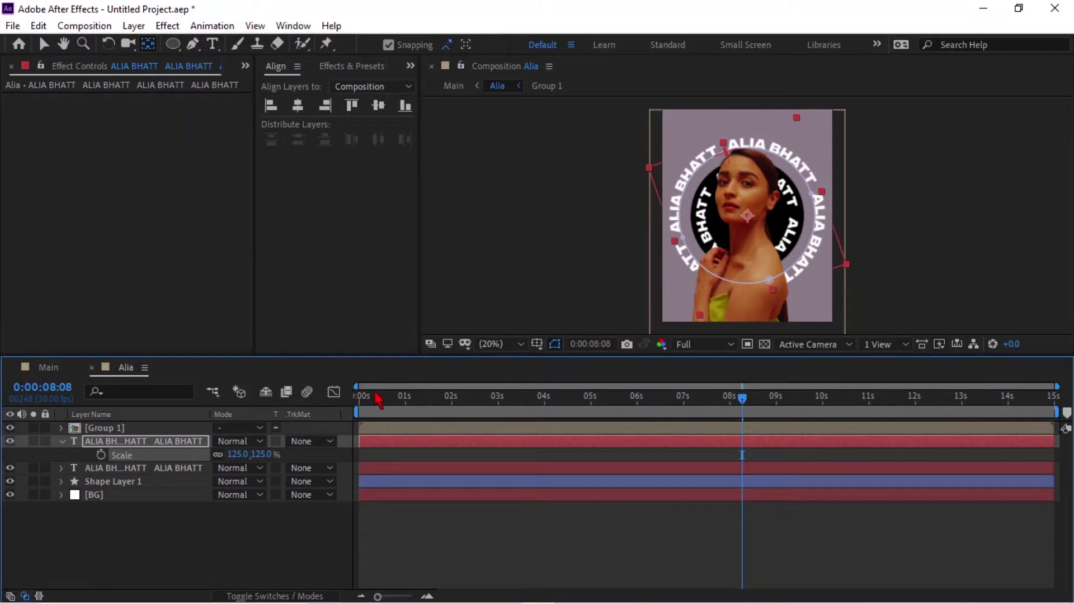
left_click(399, 411)
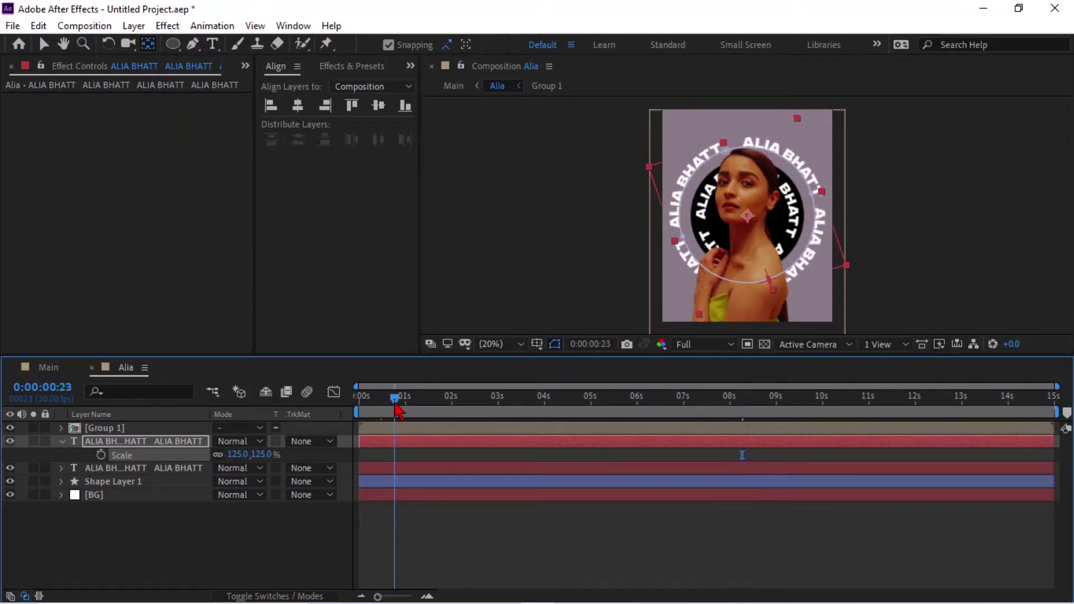
left_click_drag(497, 407, 791, 404)
Rename the inner ring's text layer to "Inner".
left_click(110, 505)
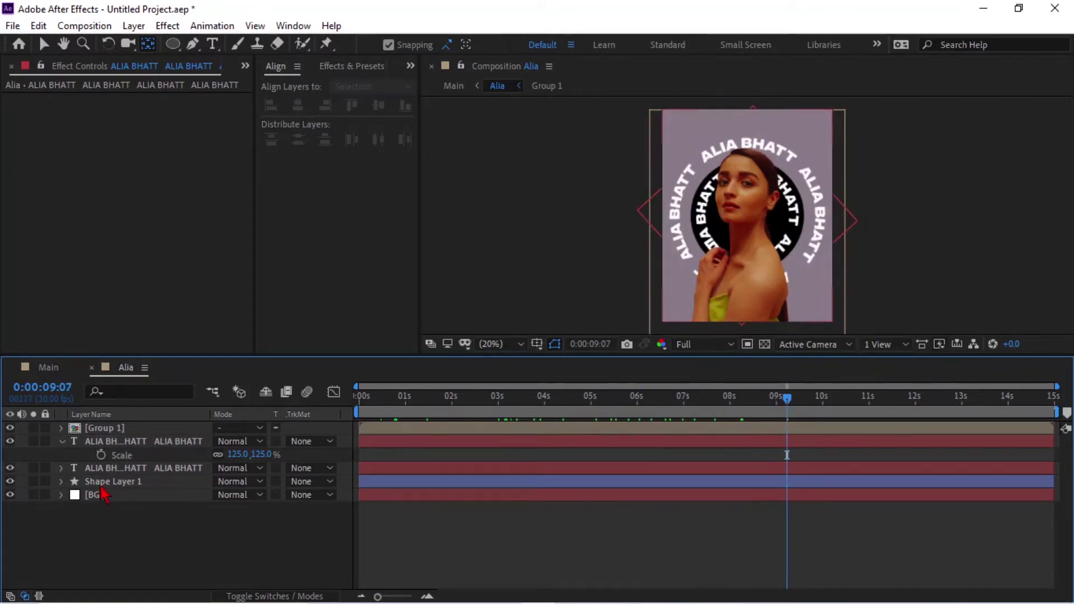
left_click(110, 486)
right_click(124, 469)
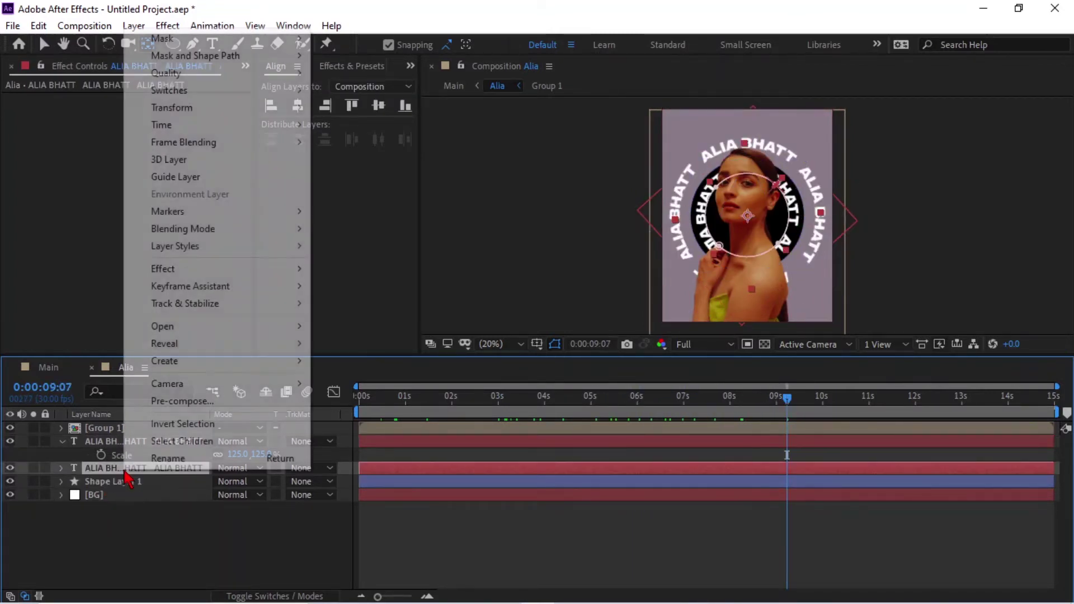
left_click(166, 460)
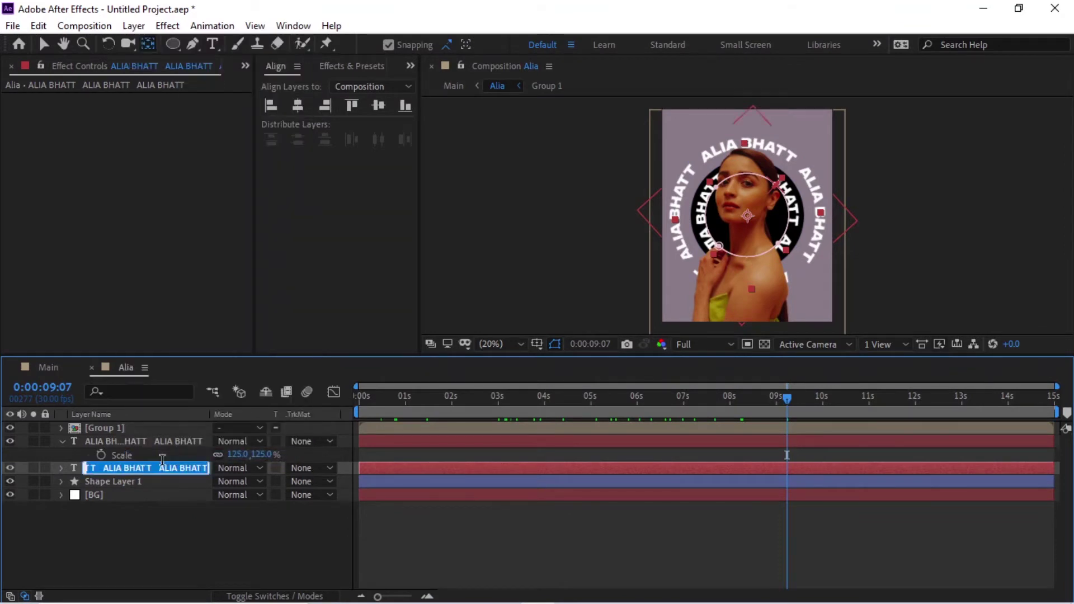
key("BackSpace")
type("Inner")
left_click(168, 556)
Rename the outer ring's text layer to "Outer".
left_click(158, 442)
right_click(155, 448)
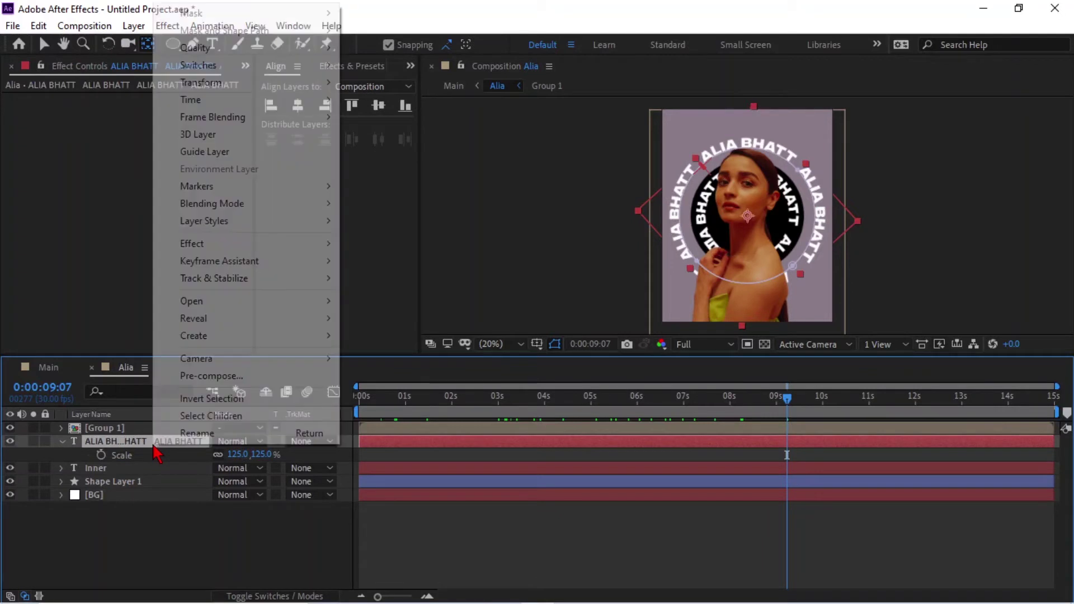
left_click(193, 435)
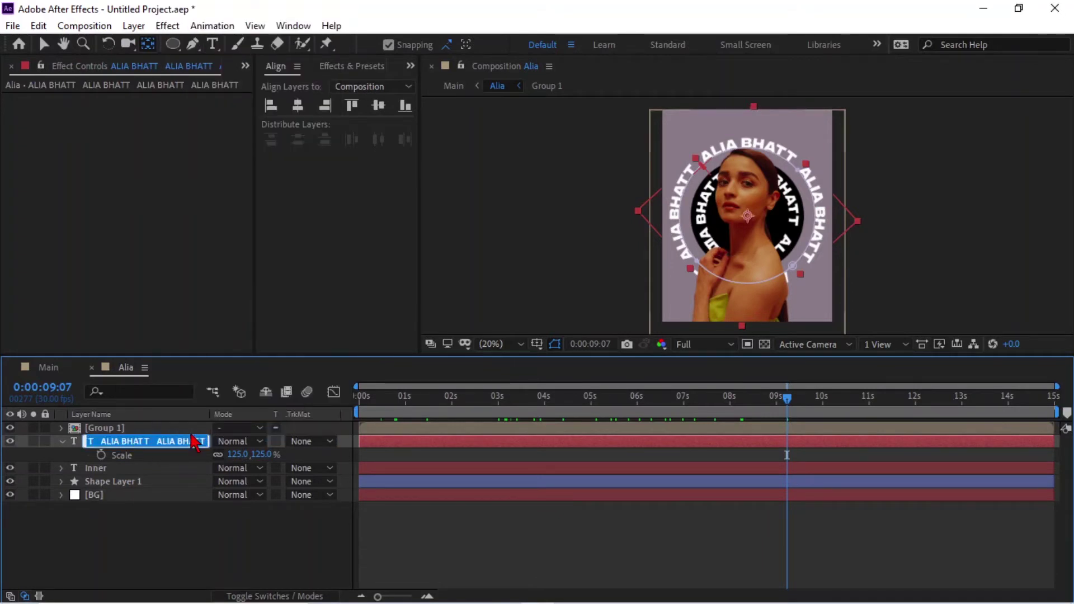
type("Outer")
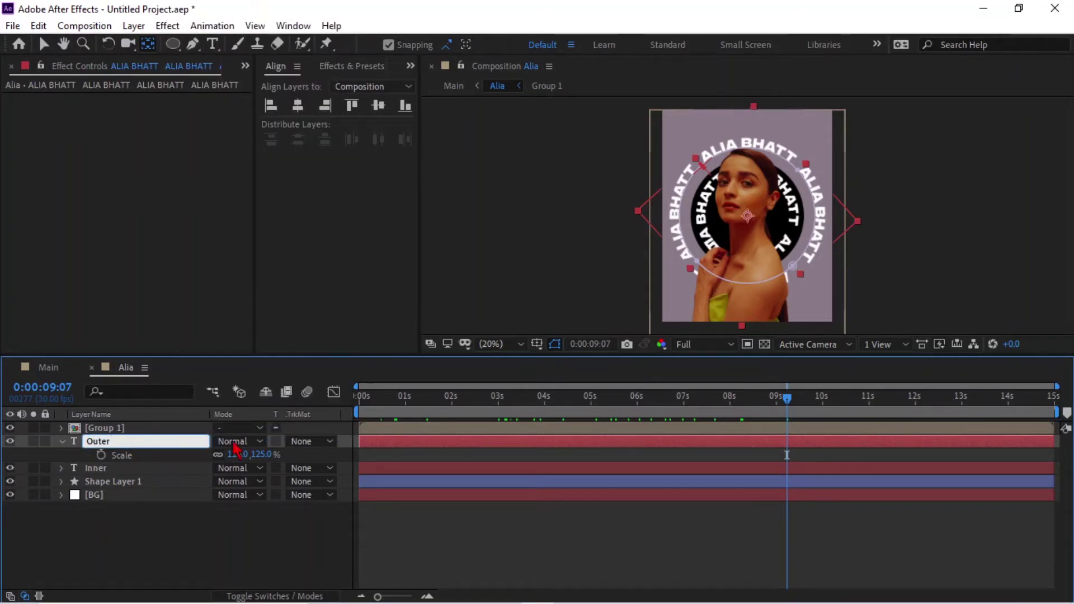
left_click(202, 532)
Rename the Group 1 composition to "ALIA PIC" in its composition settings and return to the Alia composition.
left_click(106, 427)
right_click(115, 432)
left_click(84, 517)
left_click(119, 429)
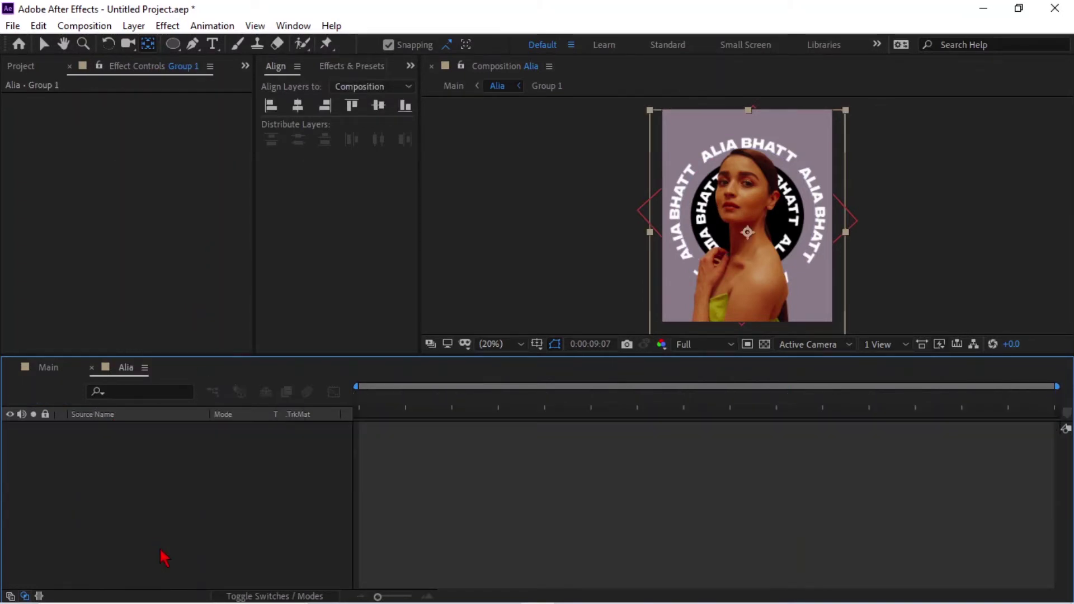
left_click(87, 27)
left_click(144, 65)
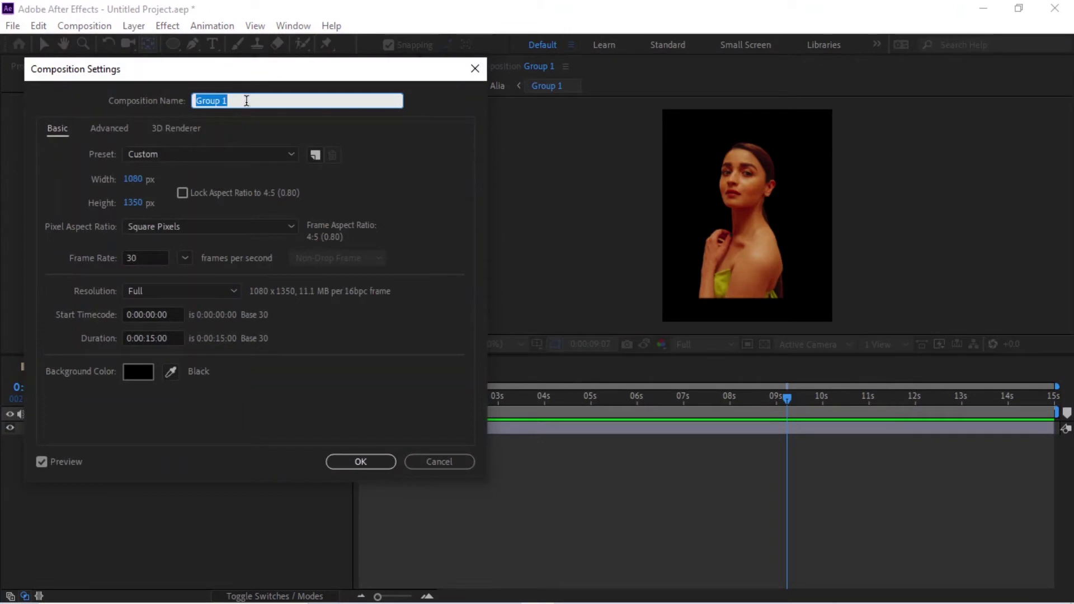
type("ALIA PIC")
left_click(374, 463)
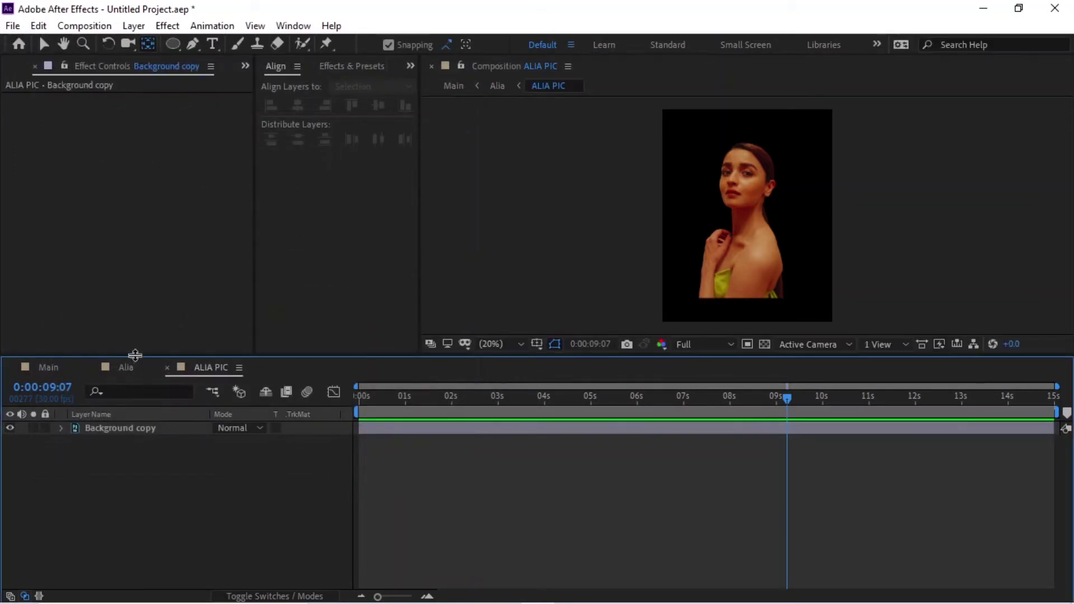
left_click(126, 367)
left_click(209, 537)
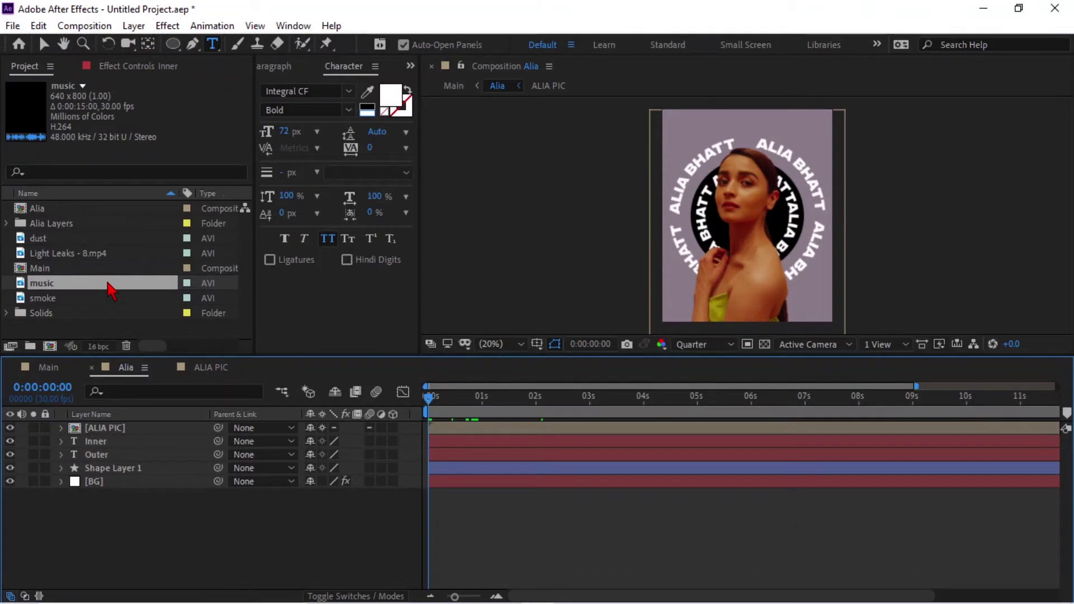
Add the music clip beneath the BG layer and convert its audio to keyframes, placing the resulting null between BG and the clip.
left_click_drag(42, 283, 120, 492)
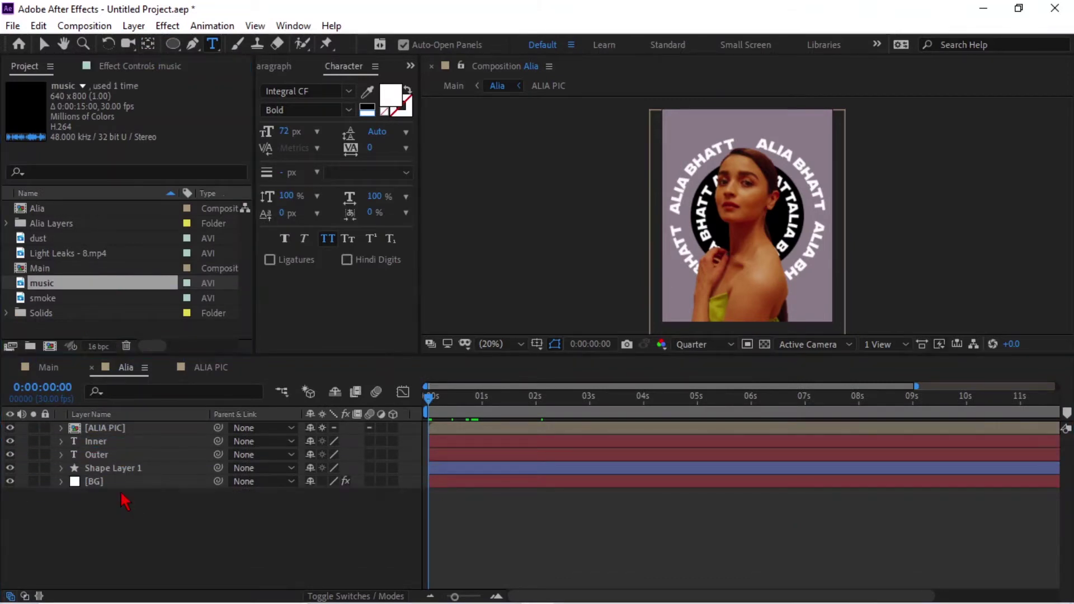
right_click(105, 499)
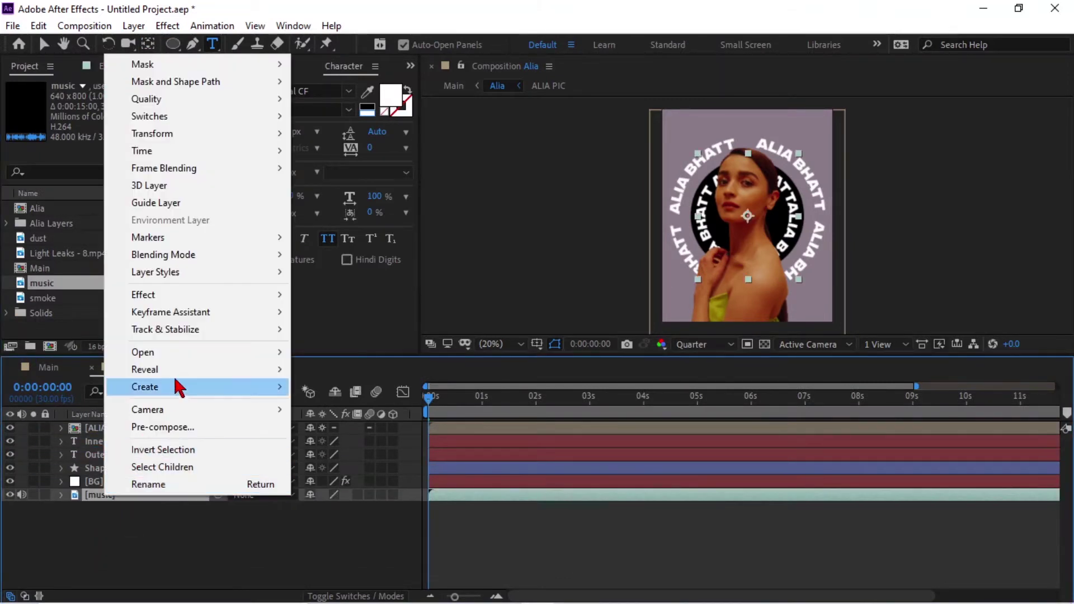
mouse_move(187, 312)
left_click(364, 314)
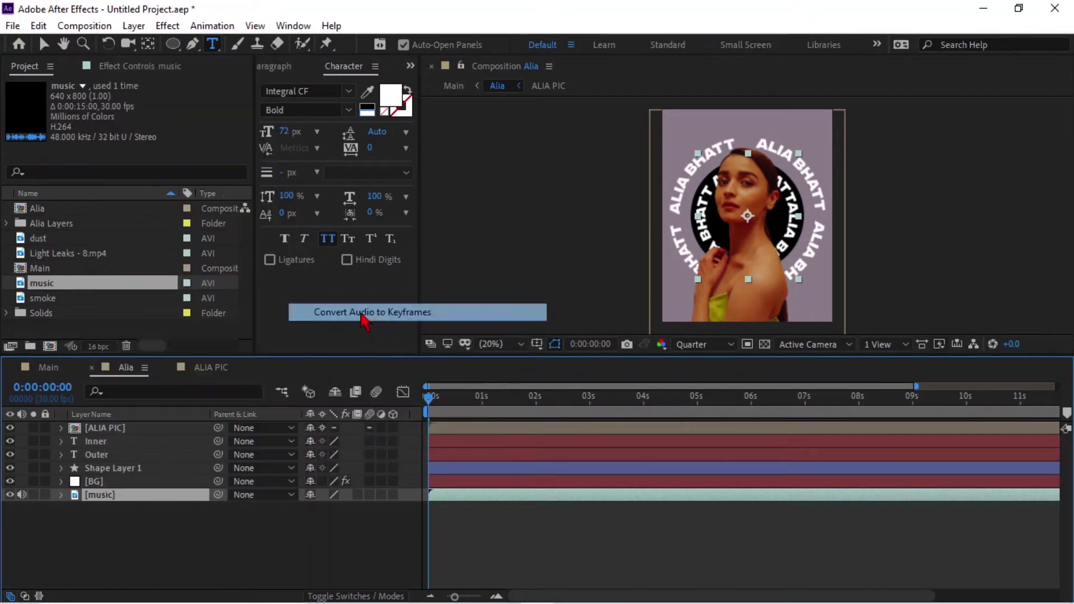
left_click_drag(116, 428, 119, 503)
left_click(129, 573)
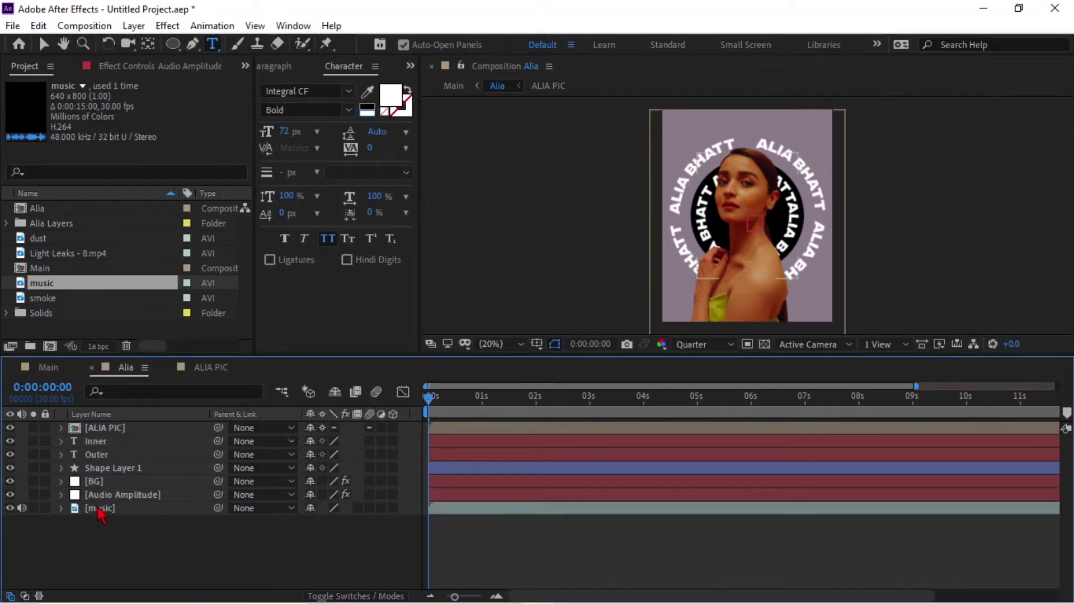
Reveal the Left Channel slider of the audio amplitude layer and inspect its keyframes up close.
left_click(61, 494)
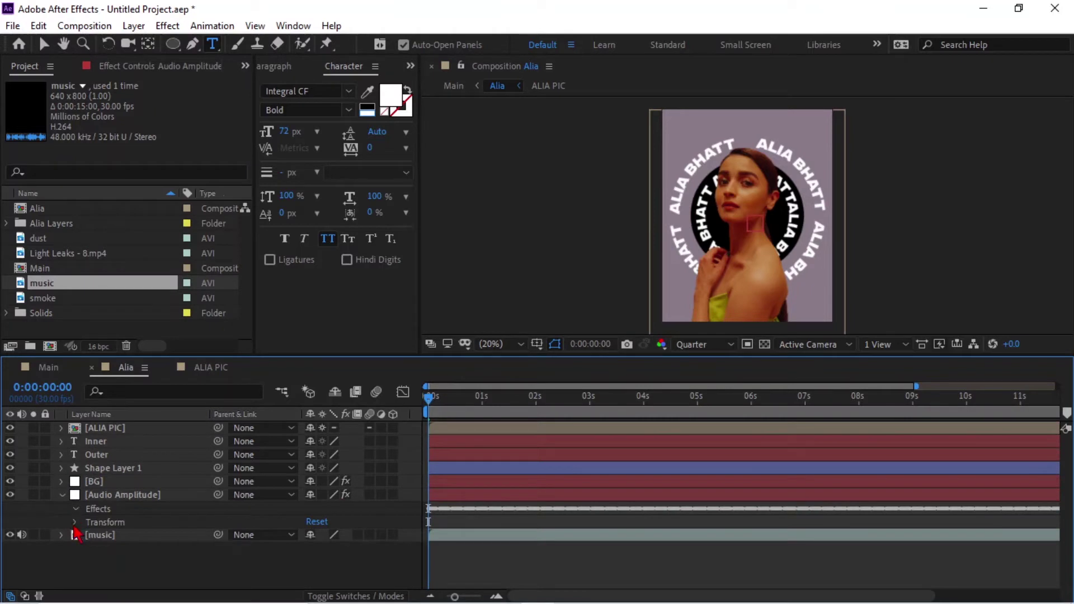
left_click(88, 522)
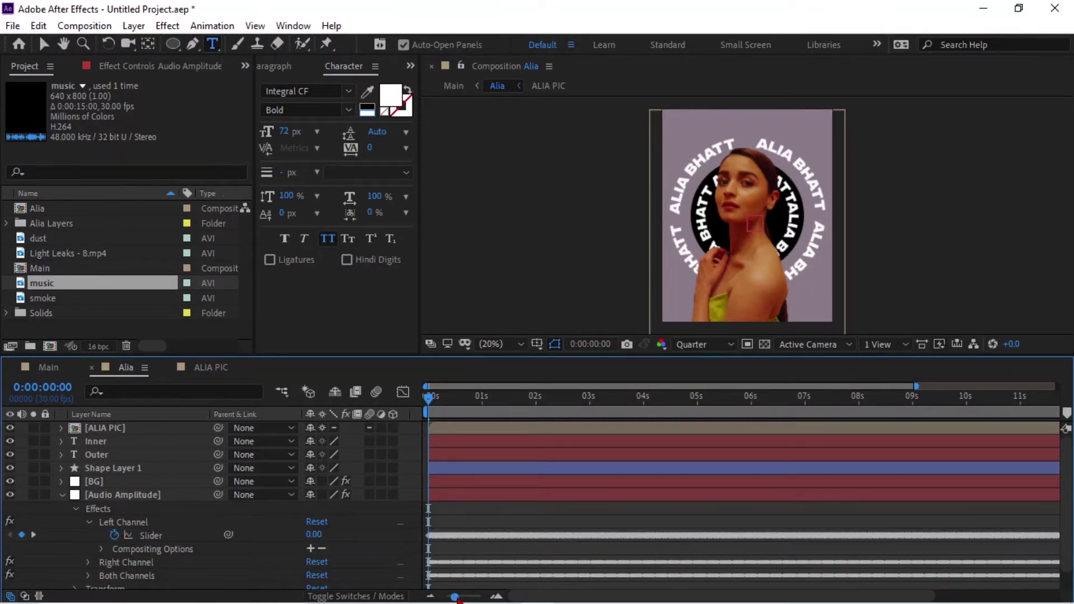
left_click_drag(472, 600, 477, 596)
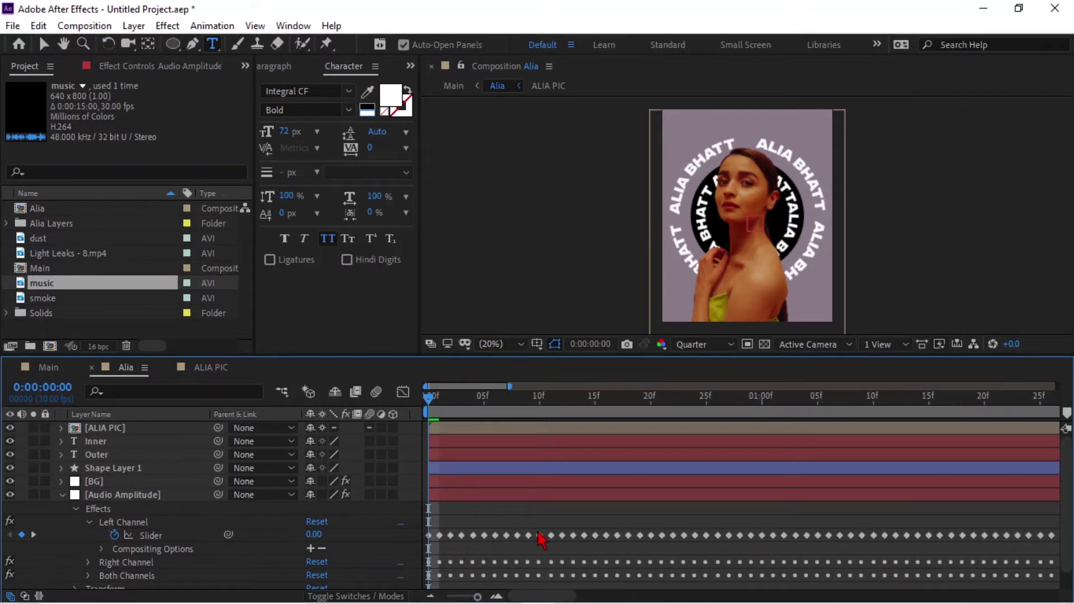
left_click_drag(477, 597, 287, 576)
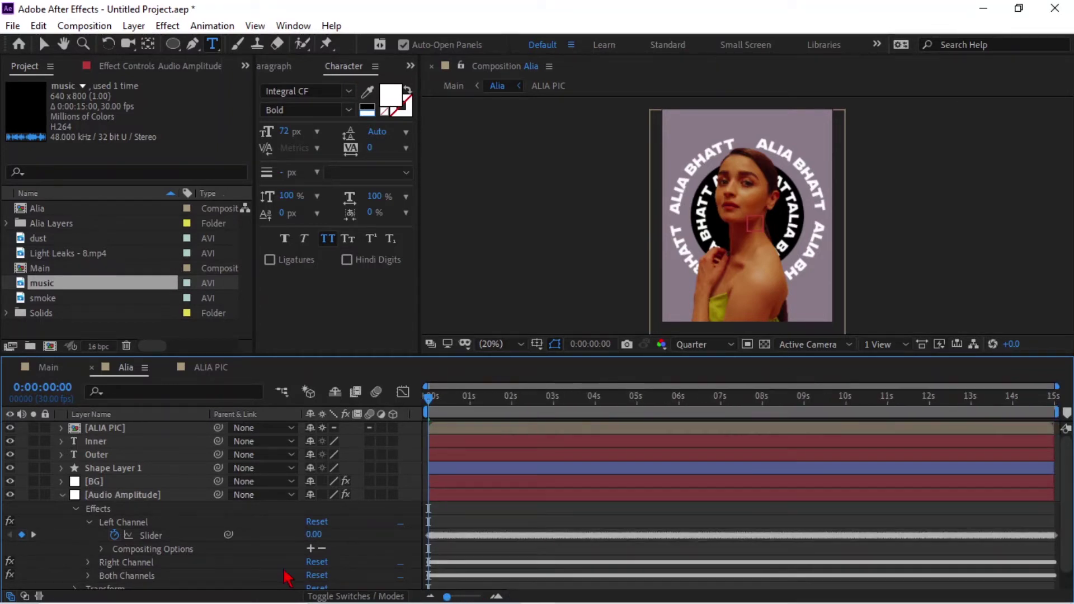
Enable an expression on the Left Channel slider and examine its keyframe curve in the Graph Editor.
left_click(115, 535, "alt")
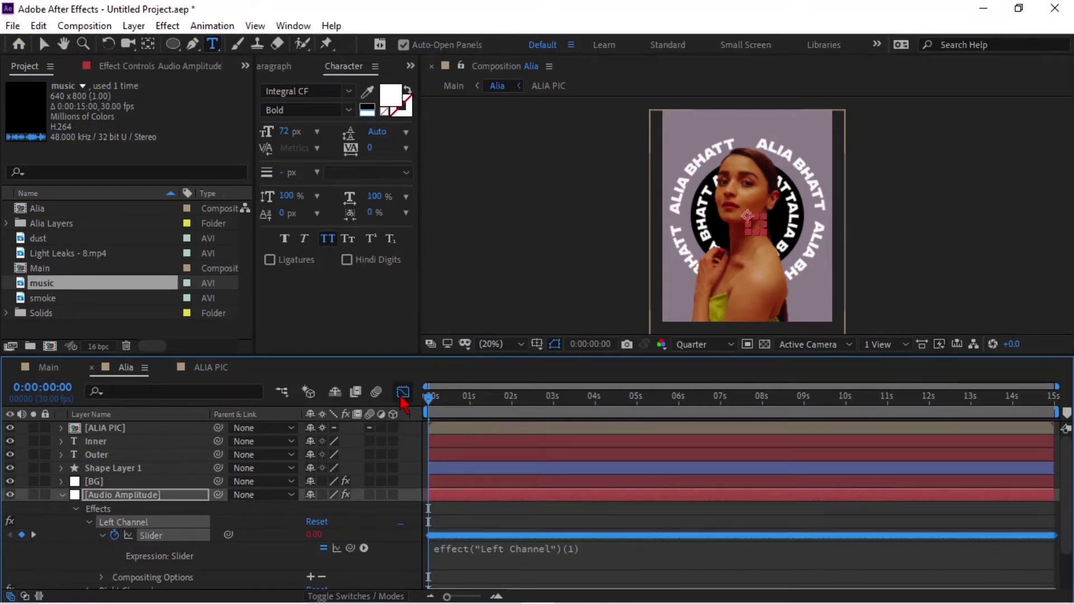
left_click(403, 392)
mouse_move(534, 463)
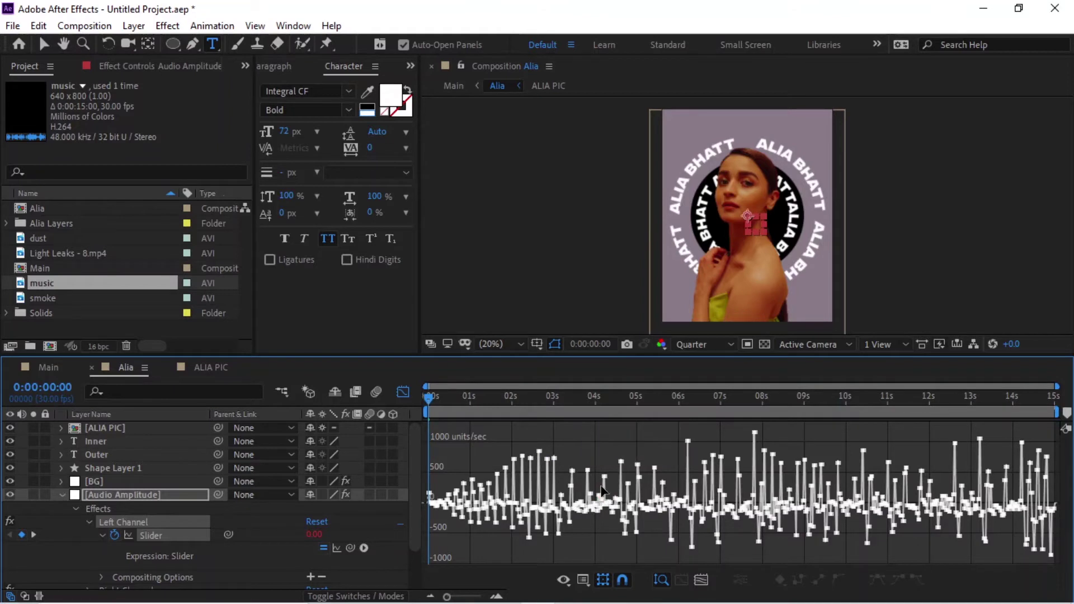
mouse_move(599, 502)
left_click(402, 392)
Replace the Left Channel slider's expression with linear(value,320,-250,20,35) and move the playhead to 0:00:00:02.
left_click(477, 549)
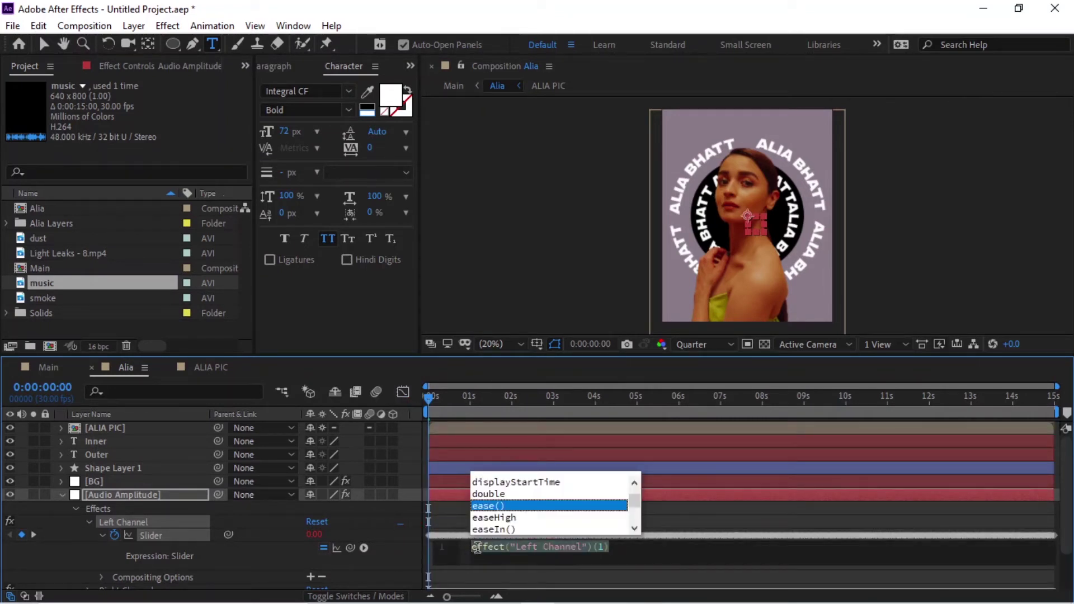
type("linea")
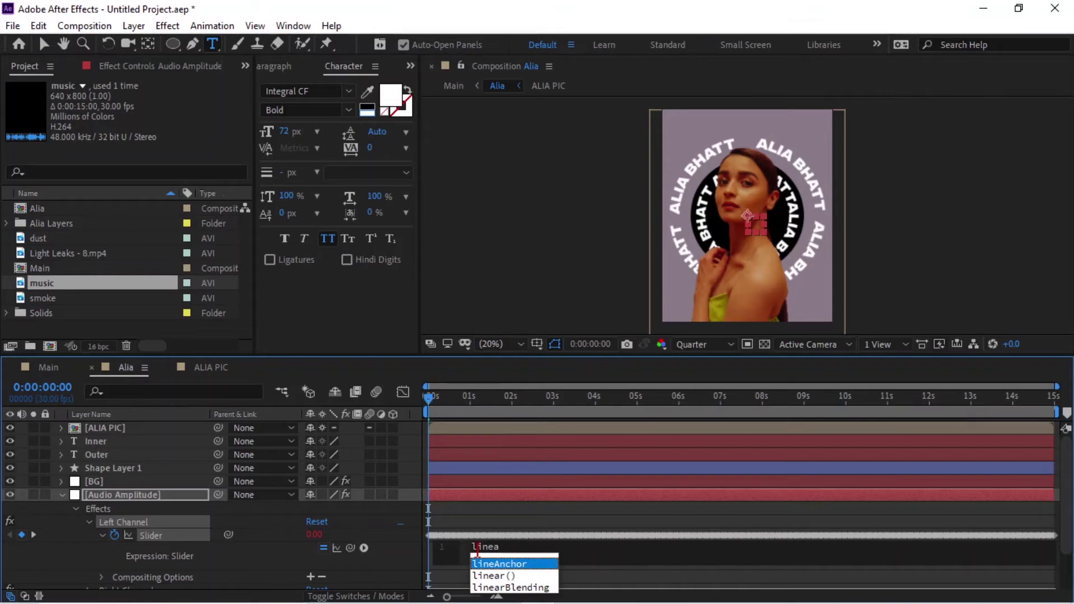
left_click(512, 576)
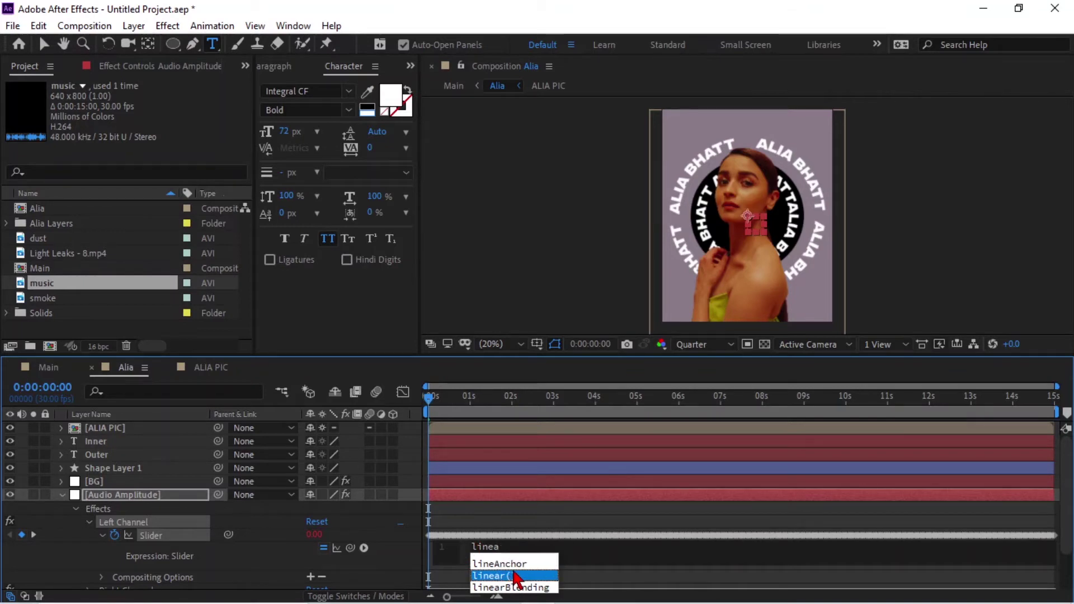
left_click(515, 576)
type("value")
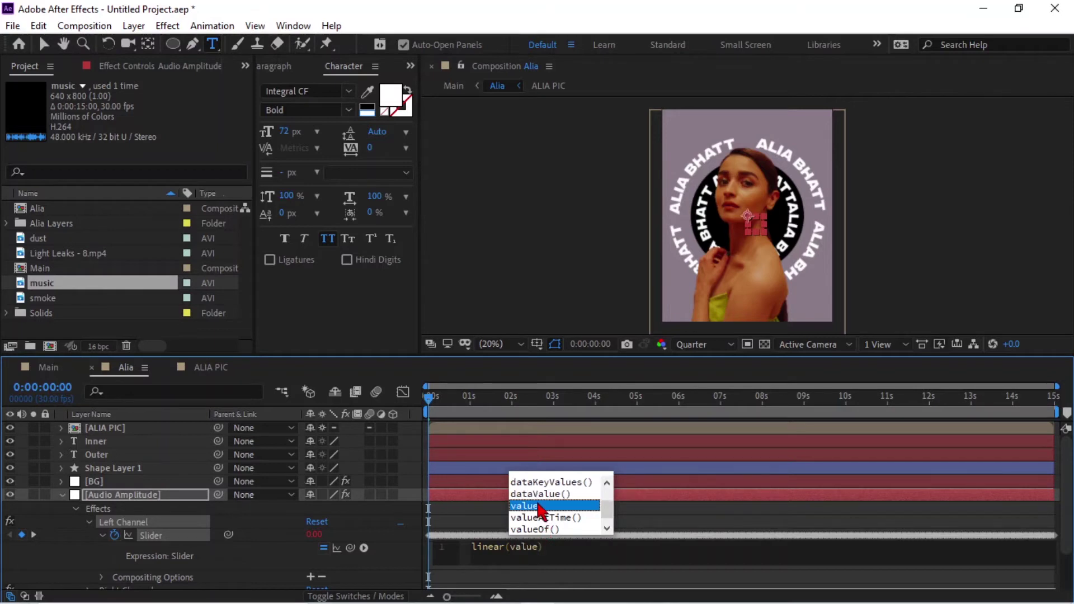
type(",320")
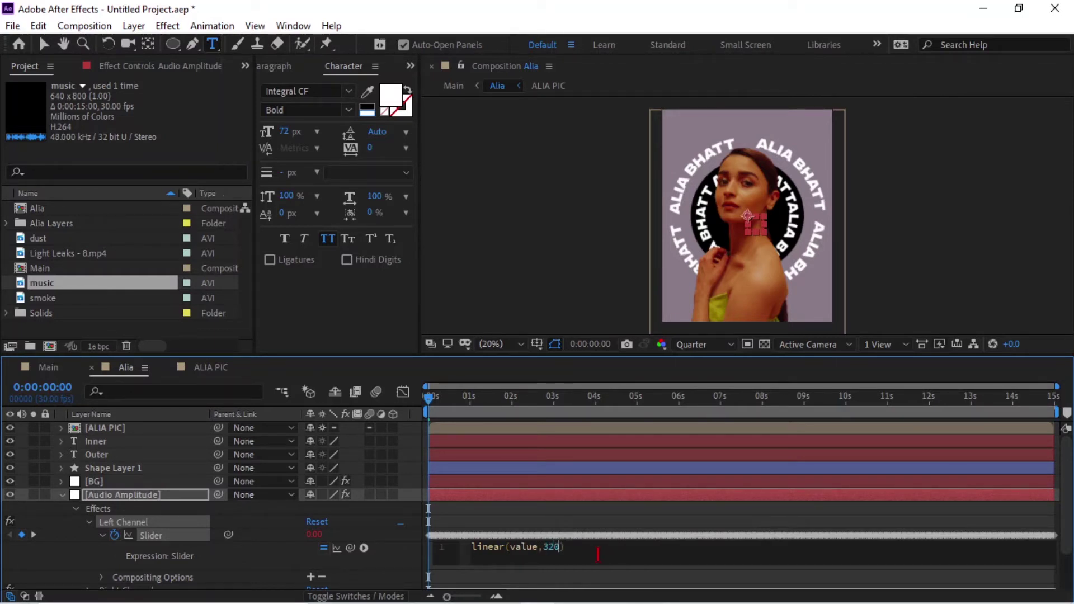
type(",-250,20,35")
left_click(431, 398)
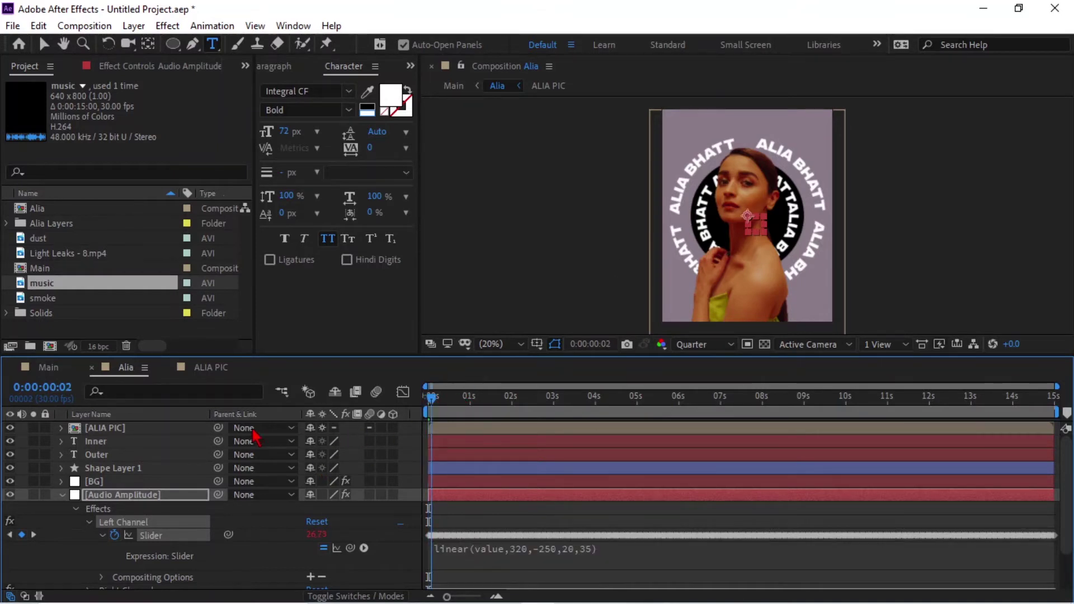
Reveal the Outer text layer's transform properties and link its Scale to the Left Channel slider of Audio Amplitude.
left_click(62, 454)
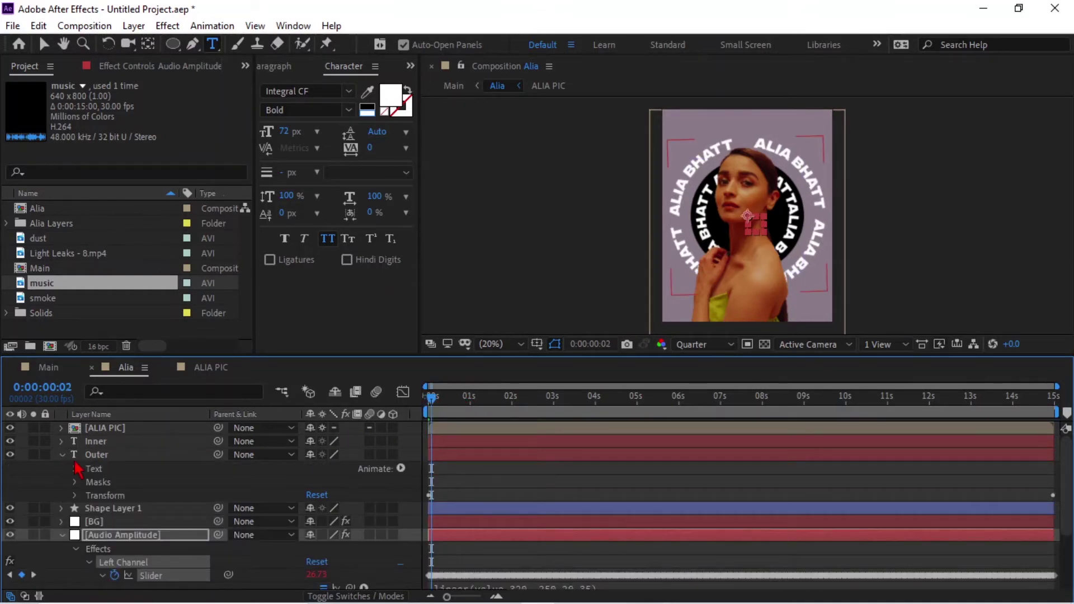
left_click(75, 495)
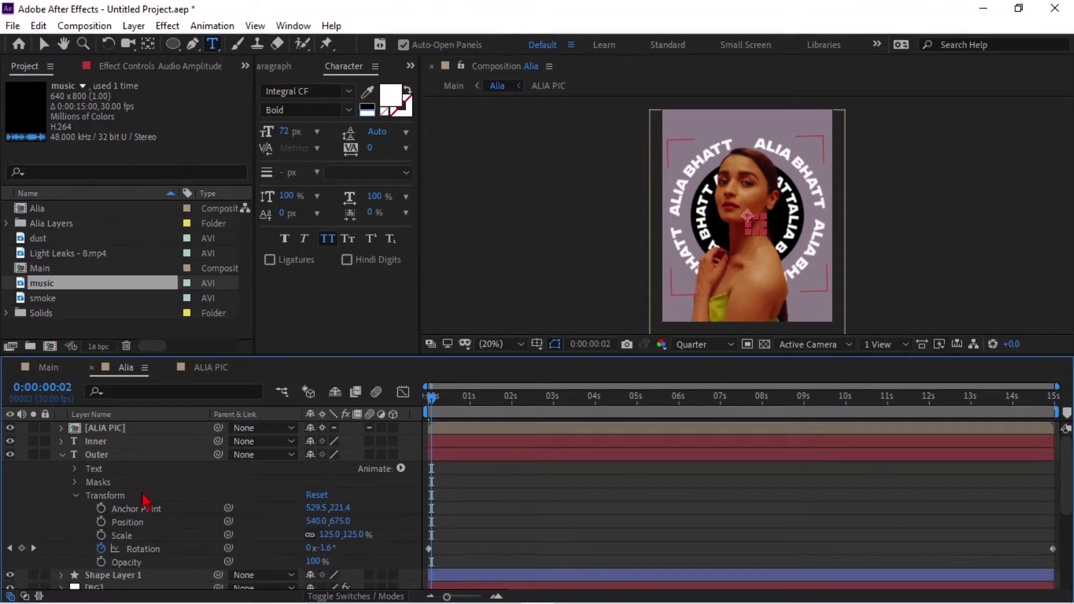
scroll(195, 507, "down", 2)
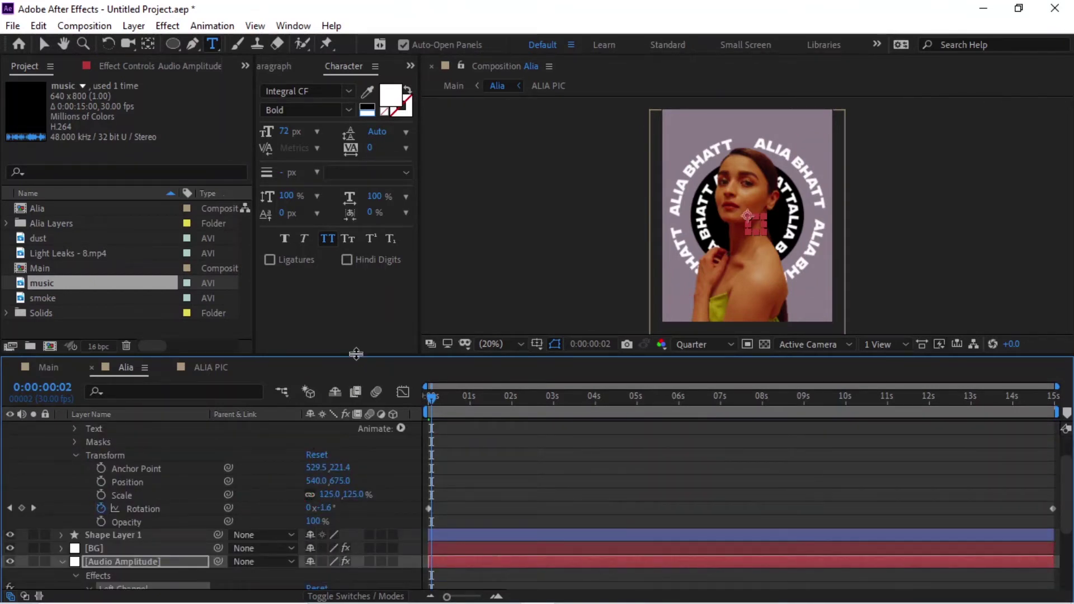
left_click_drag(356, 353, 356, 321)
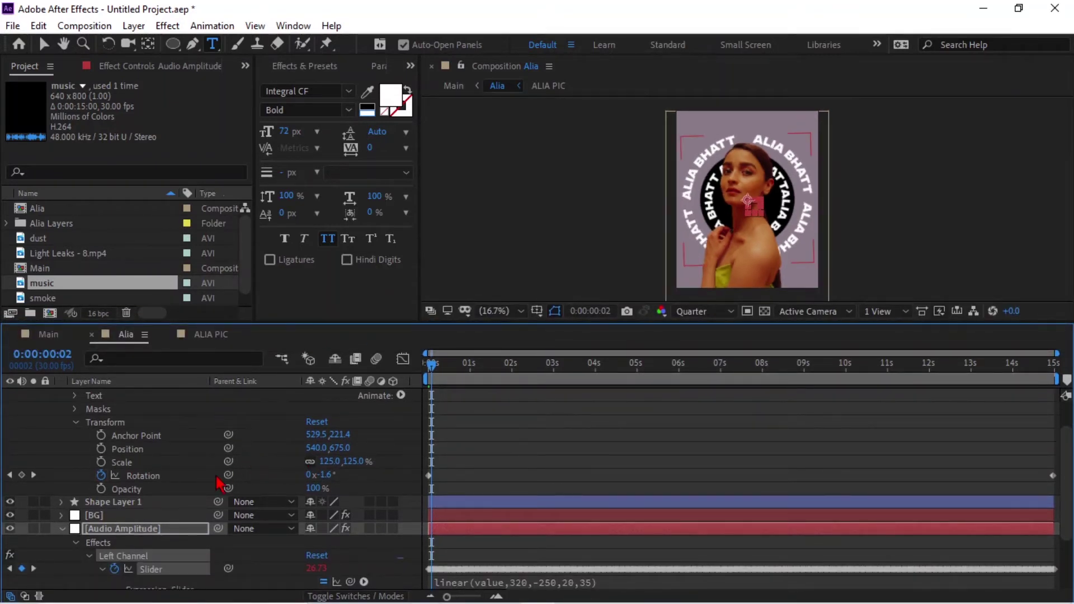
left_click_drag(228, 462, 177, 570)
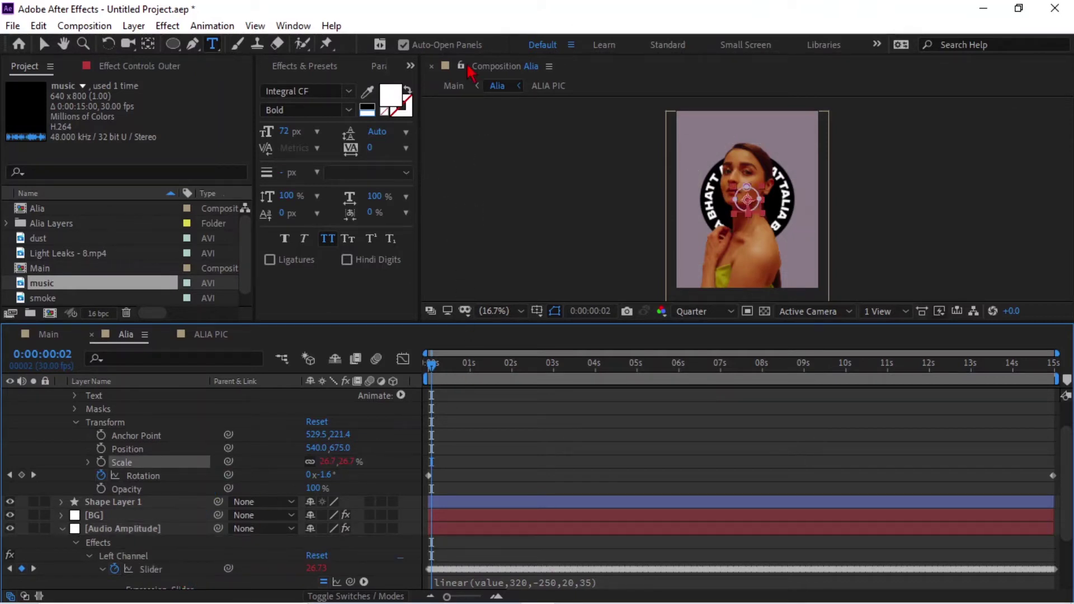
Apply the Transform distort effect to the Outer layer and set the effect's Scale to 433.
left_click(329, 70)
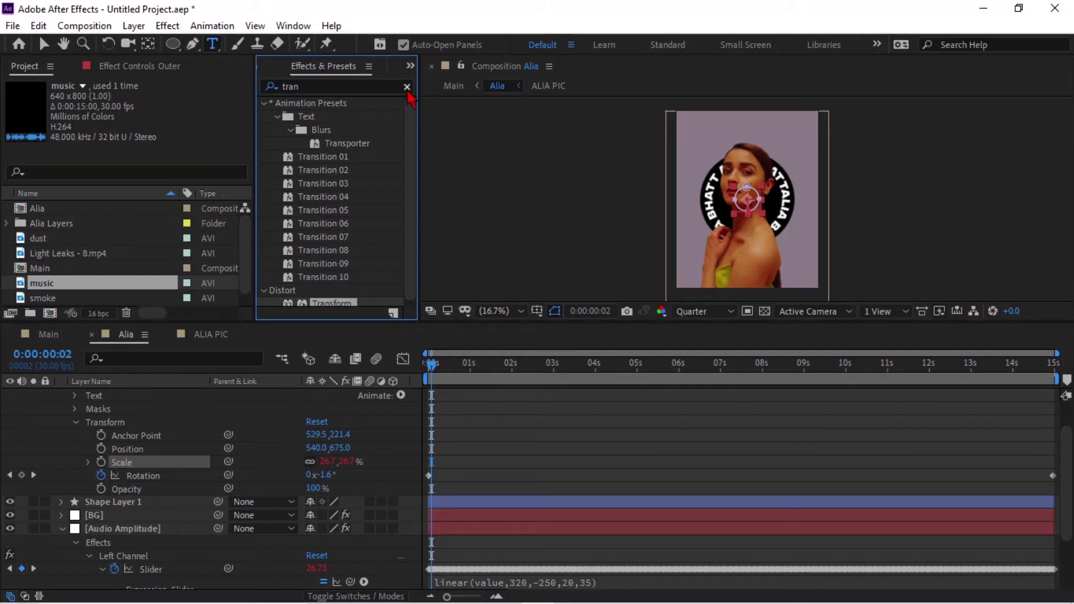
left_click(157, 72)
scroll(127, 432, "up", 3)
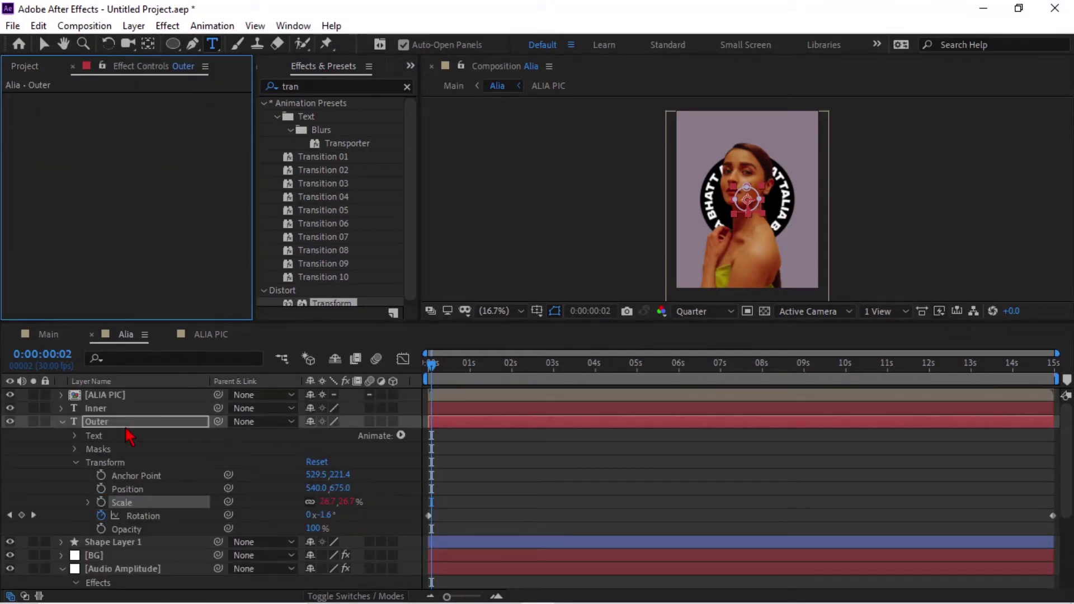
left_click(136, 421)
scroll(344, 272, "down", 1)
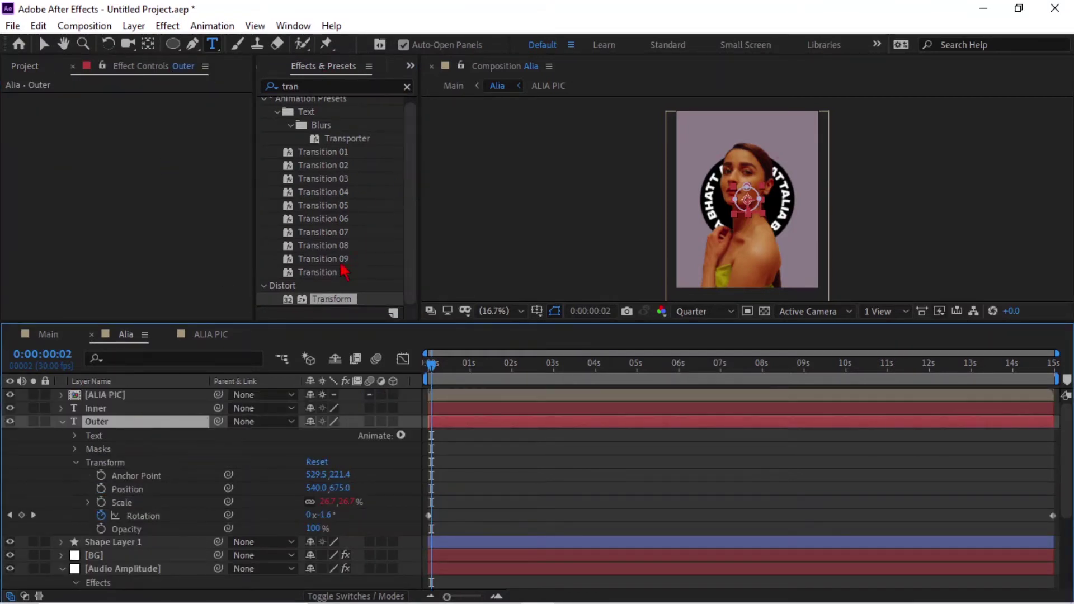
left_click_drag(339, 300, 169, 193)
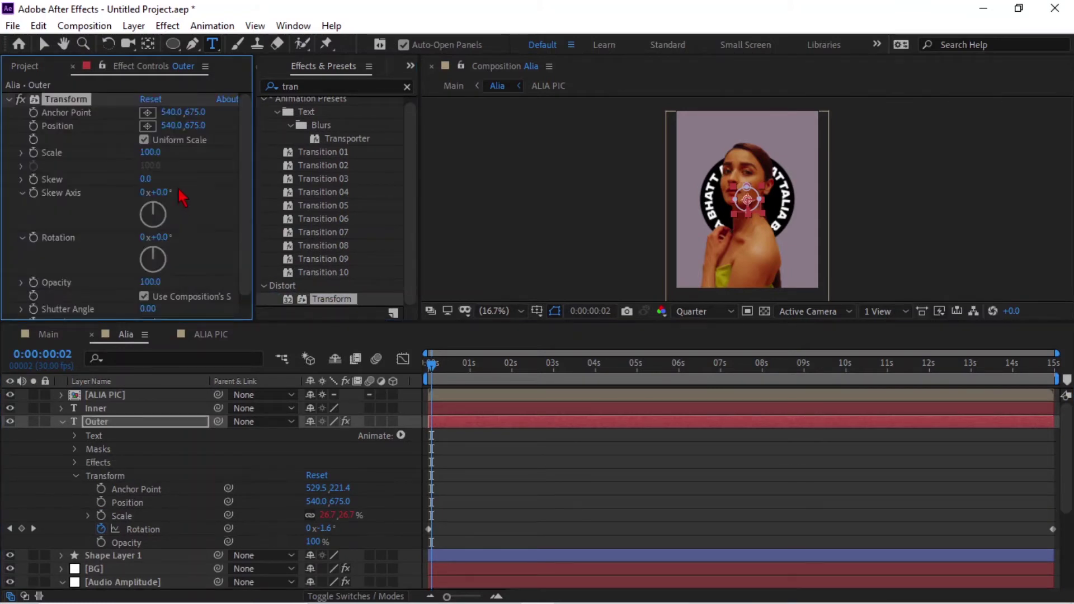
key("v")
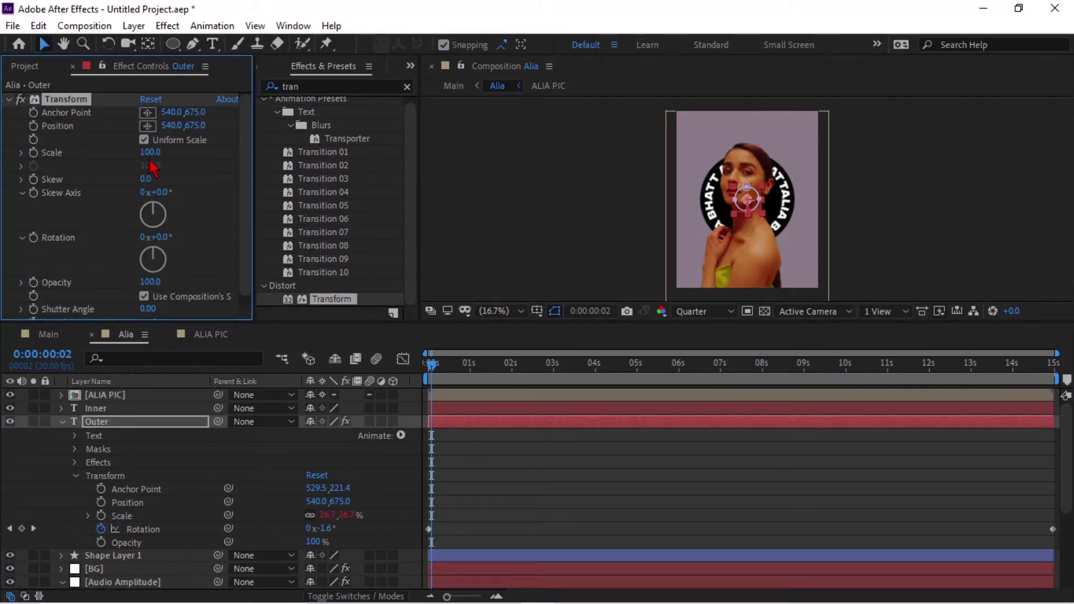
left_click_drag(185, 157, 569, 308)
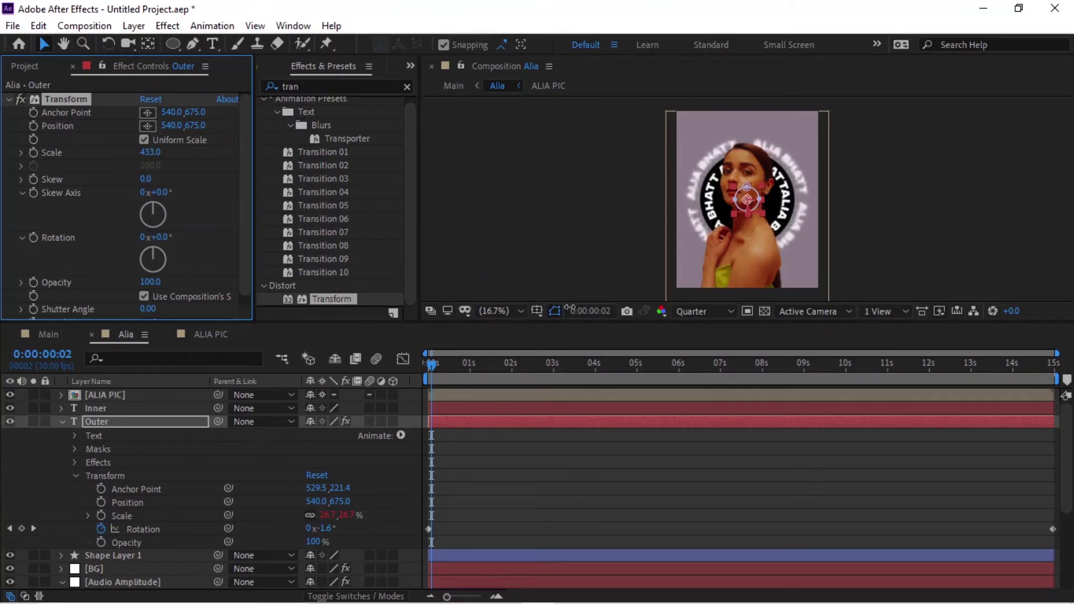
Preview the outer ring's pulsing, then inspect it at Full resolution while scrubbing to 0:00:05:02.
key("space")
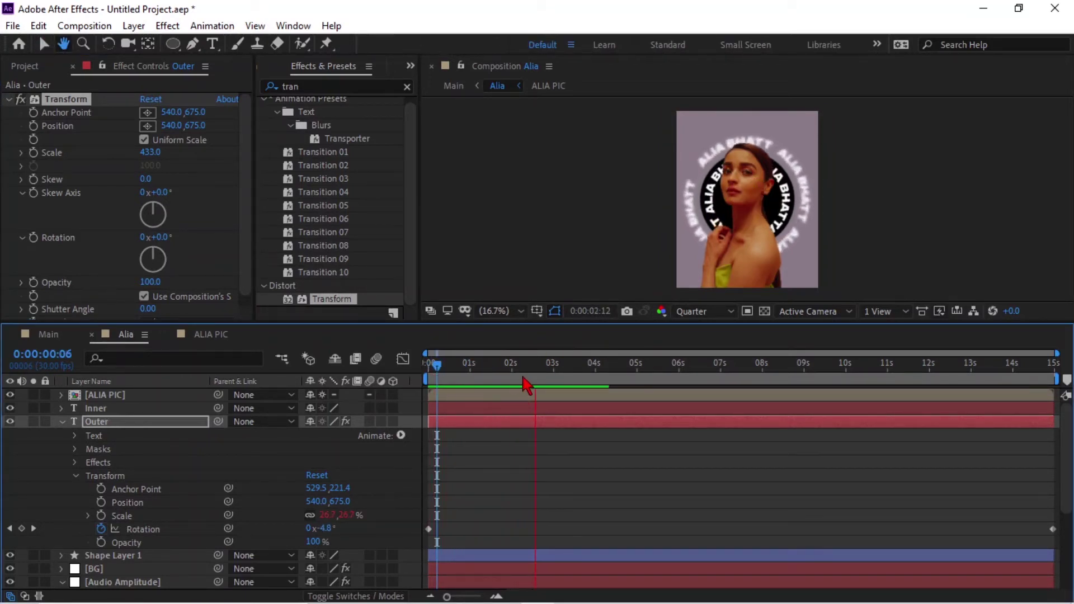
key("space")
left_click(703, 311)
left_click(690, 353)
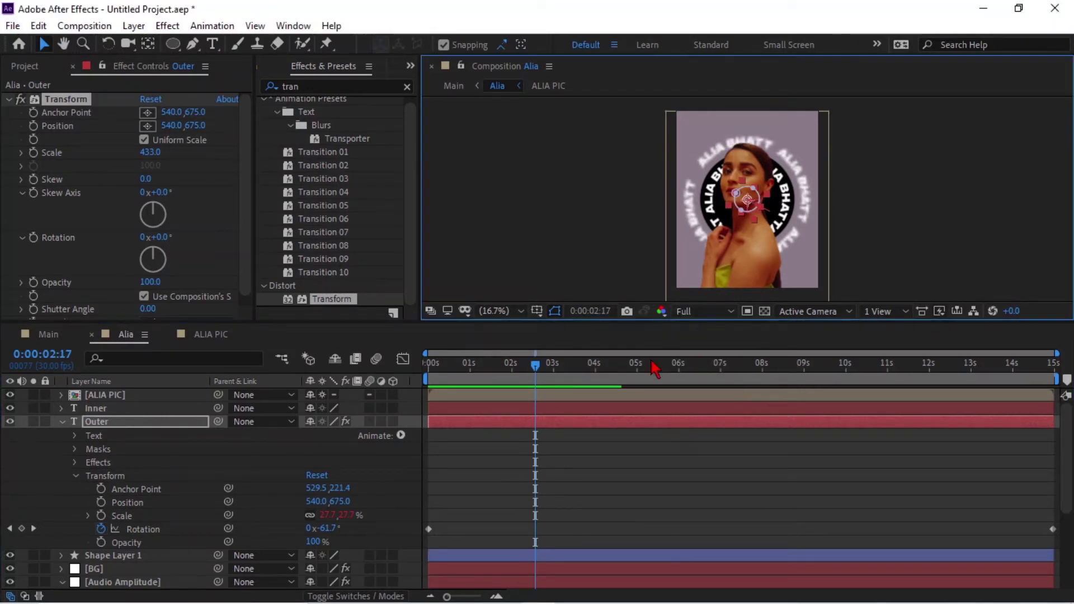
left_click_drag(513, 379, 638, 386)
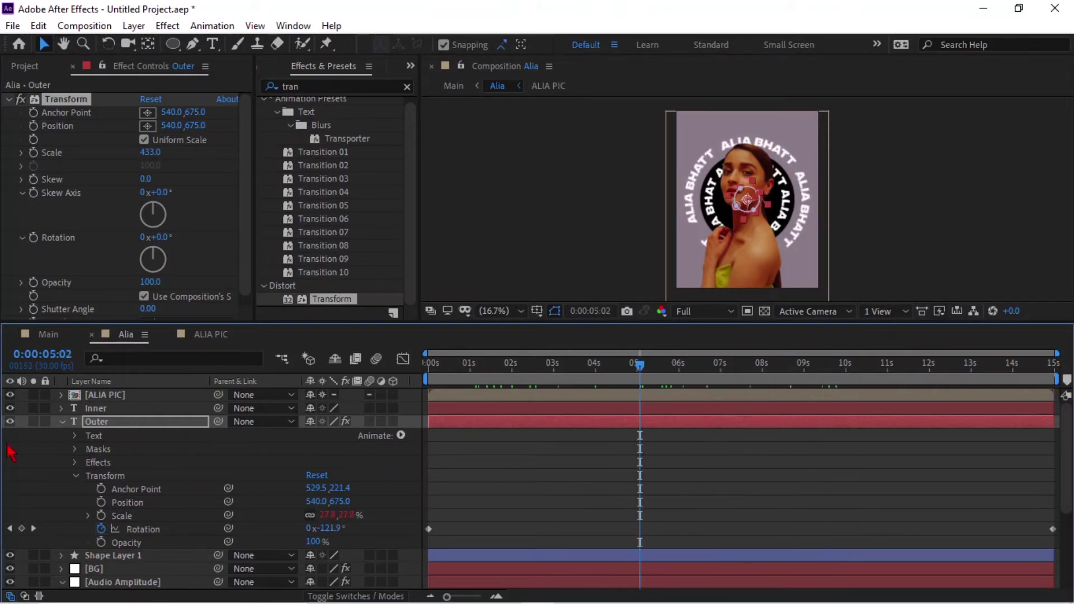
Collapse the Outer layer and link Shape Layer 1's Scale to the Left Channel slider of Audio Amplitude.
left_click(61, 422)
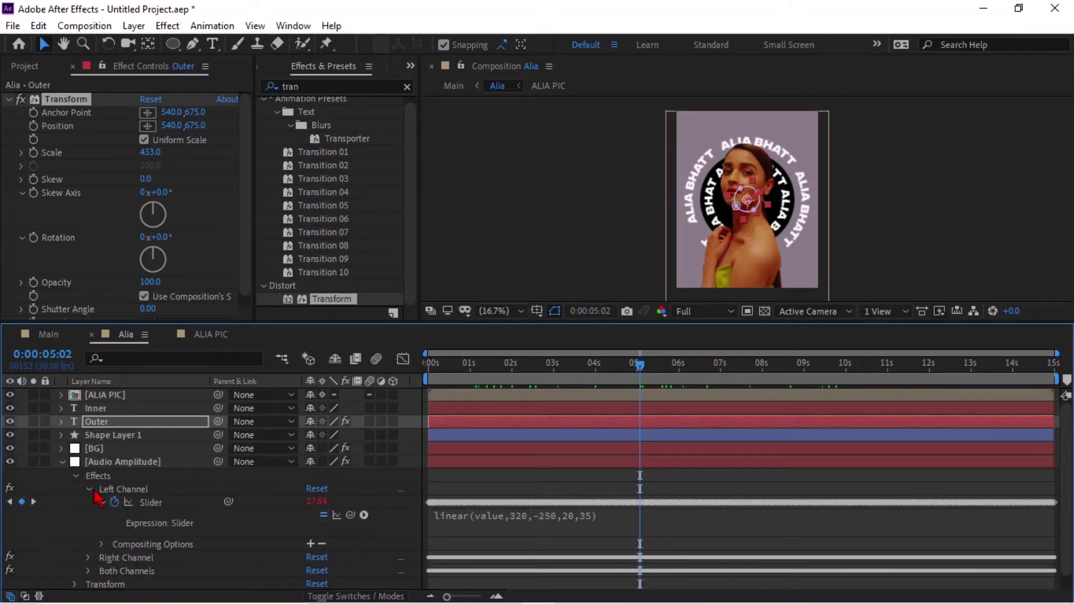
left_click(62, 435)
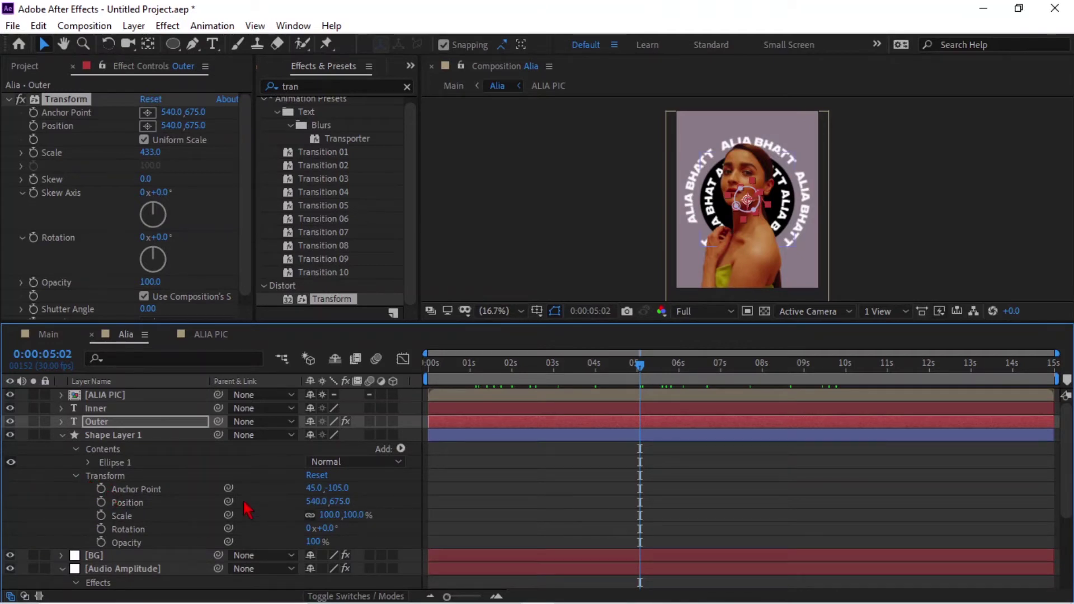
scroll(301, 462, "down", 1)
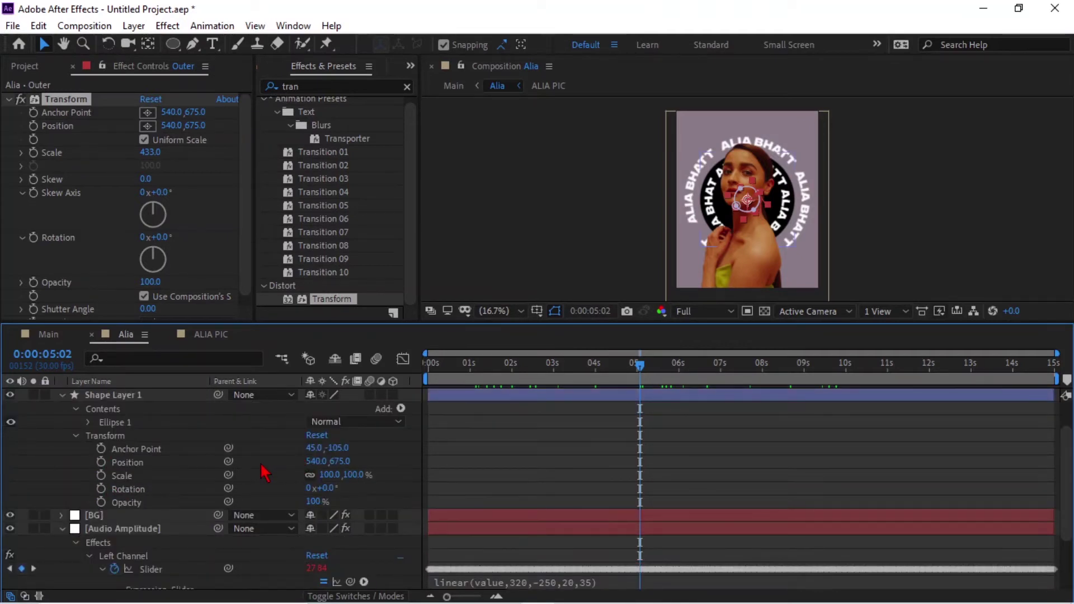
scroll(263, 473, "down", 1)
left_click_drag(228, 434, 179, 531)
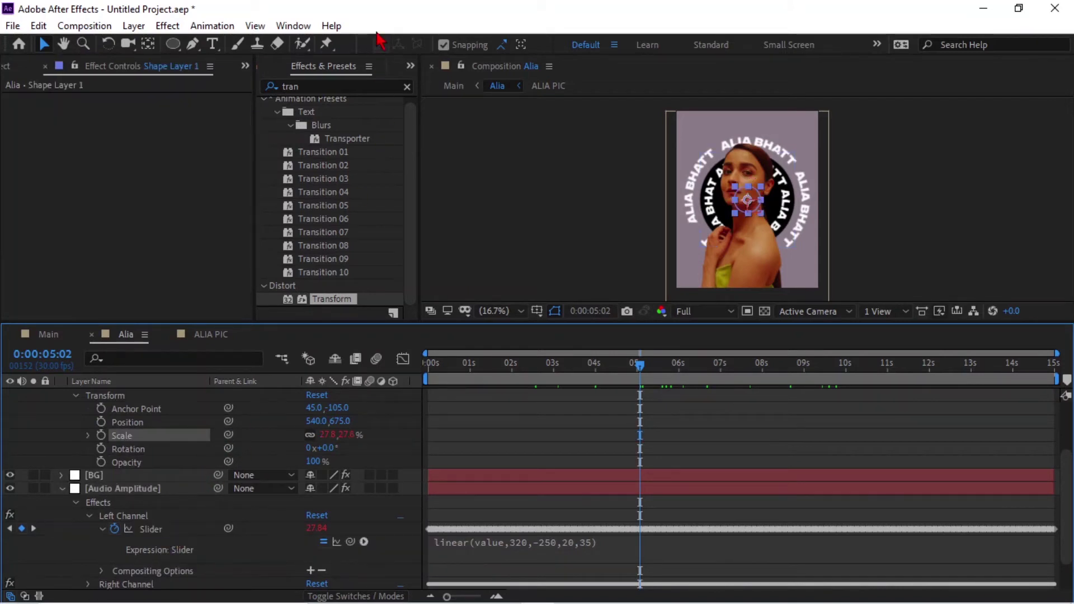
With the preview lowered to Quarter resolution, apply the Transform effect to Shape Layer 1 and set the effect's Scale to 367.
scroll(172, 448, "up", 2)
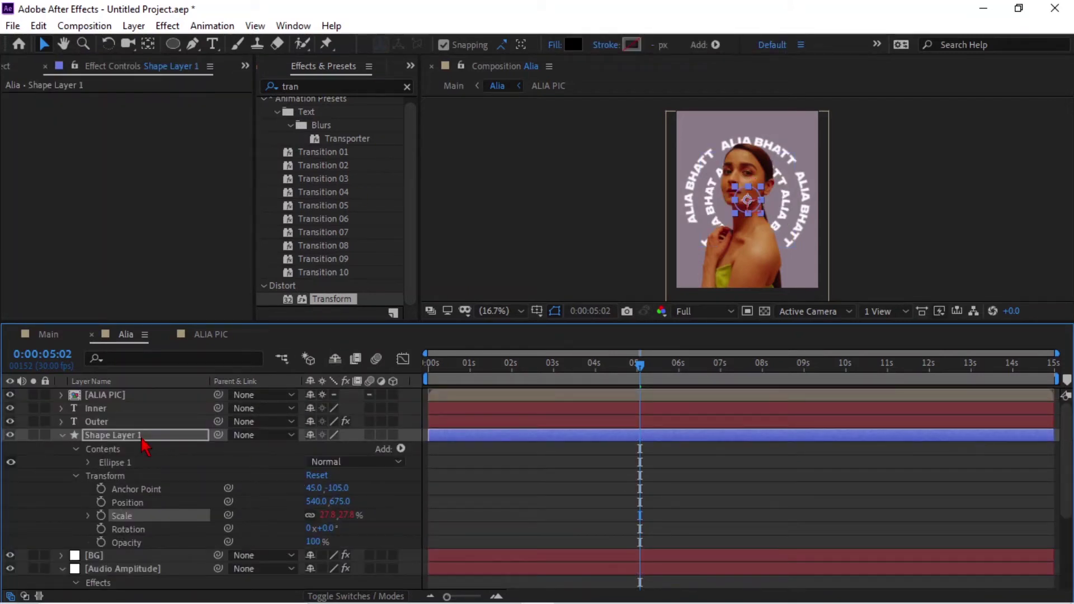
left_click(142, 440)
left_click(703, 311)
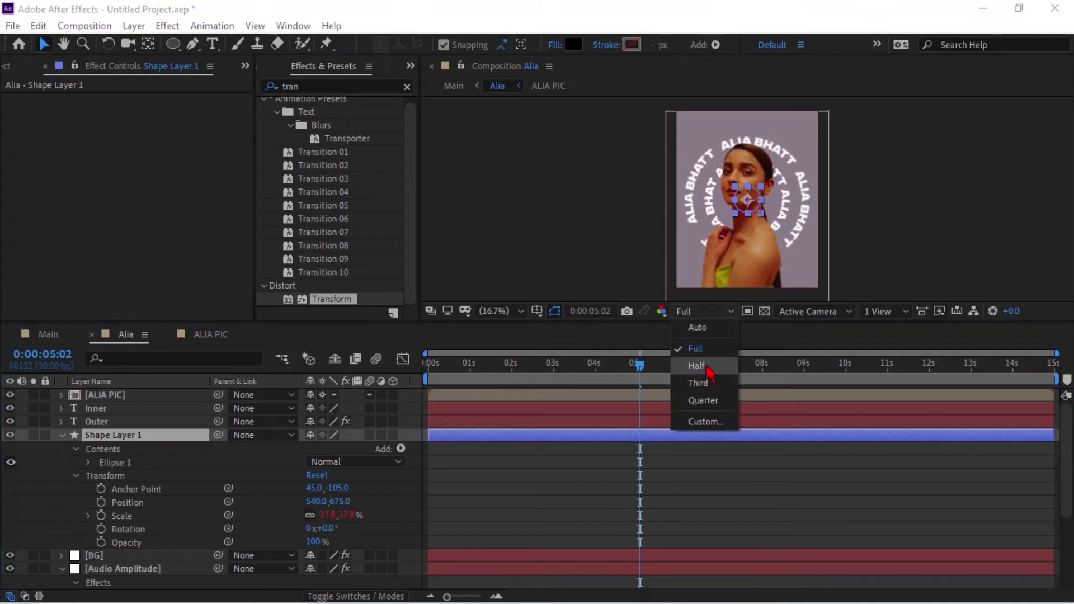
left_click(703, 400)
left_click_drag(337, 307, 196, 224)
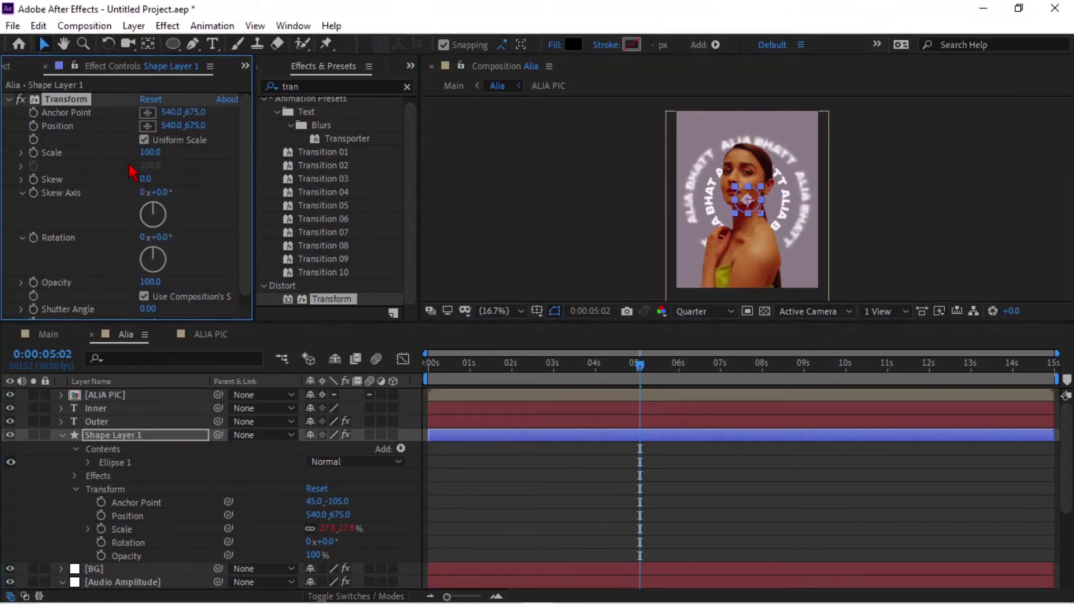
left_click_drag(149, 152, 436, 232)
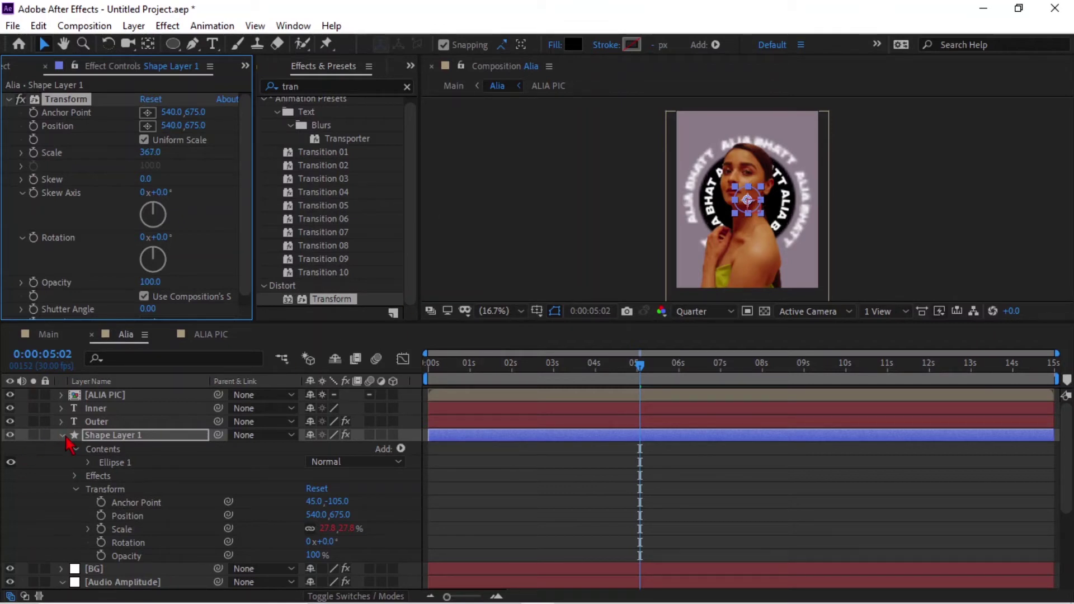
Give Audio Amplitude's Right Channel slider the expression linear(value,300,-320,20,85).
scroll(72, 470, "down", 3)
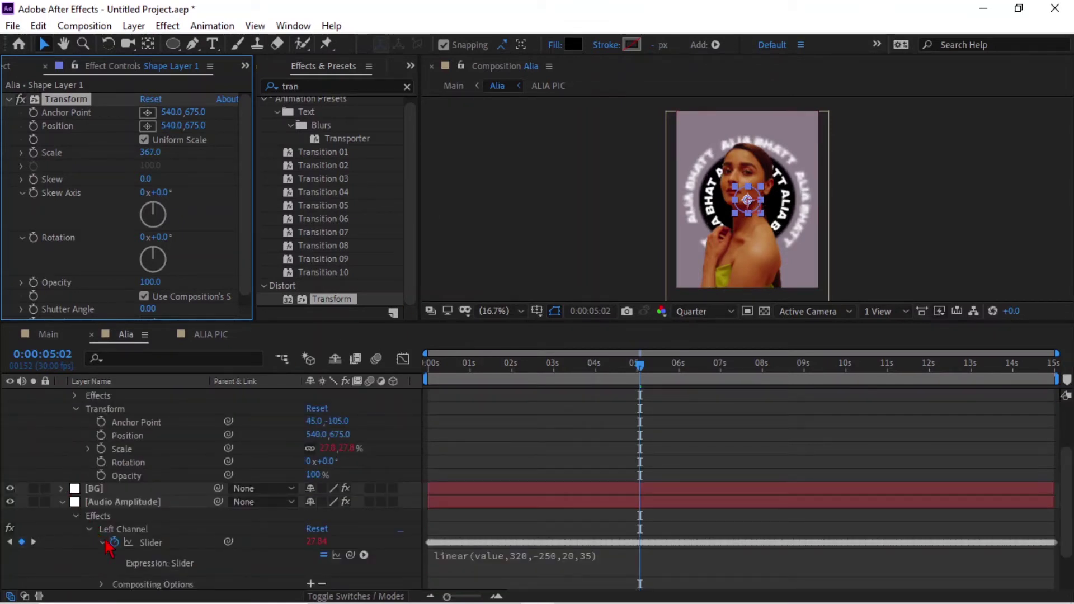
scroll(125, 576, "down", 2)
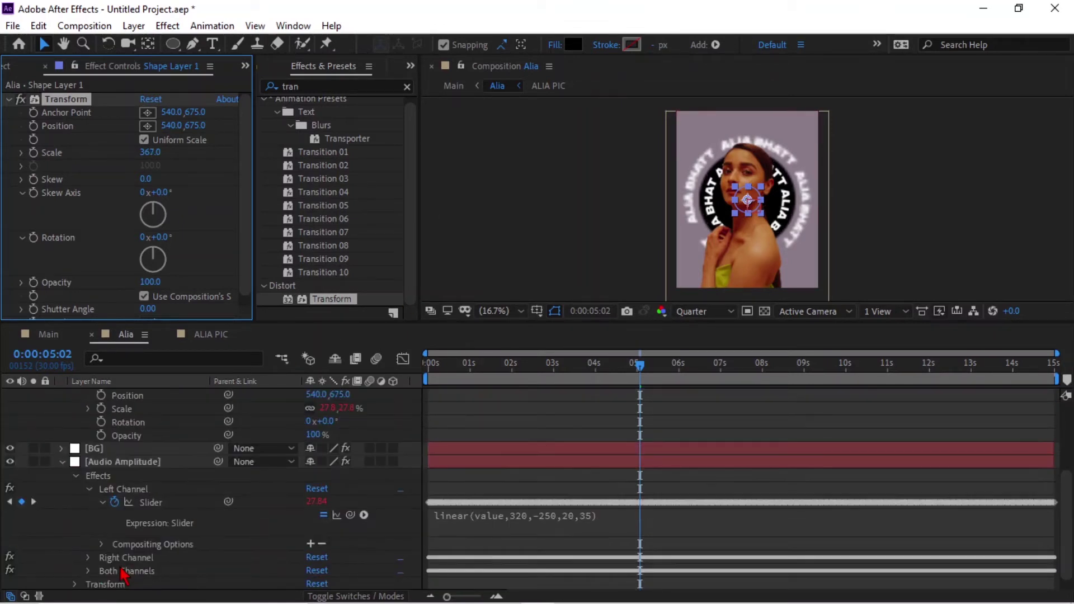
left_click(88, 558)
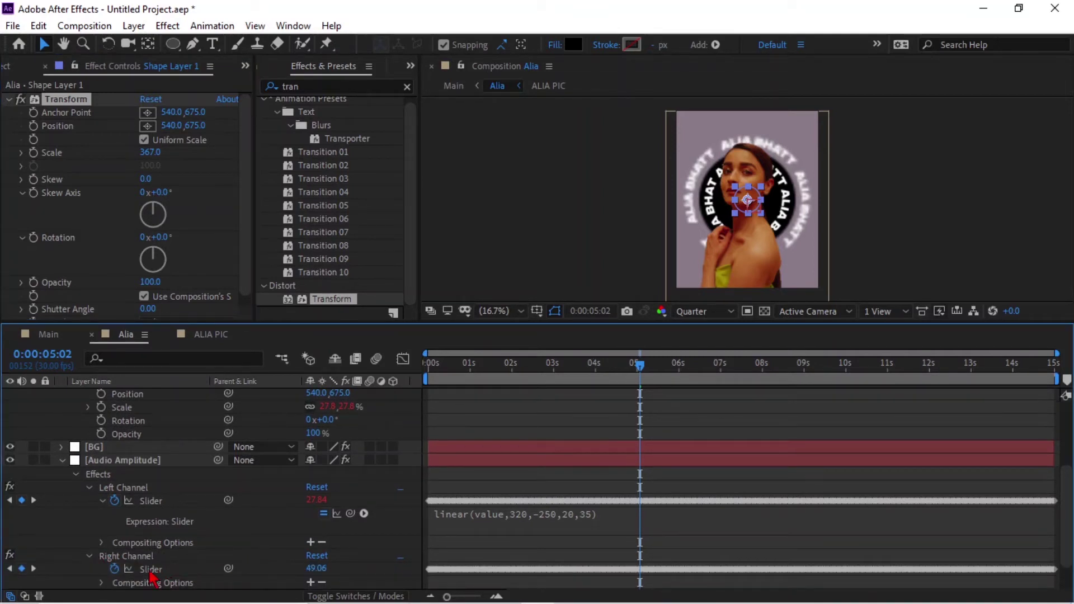
left_click(115, 569, "alt")
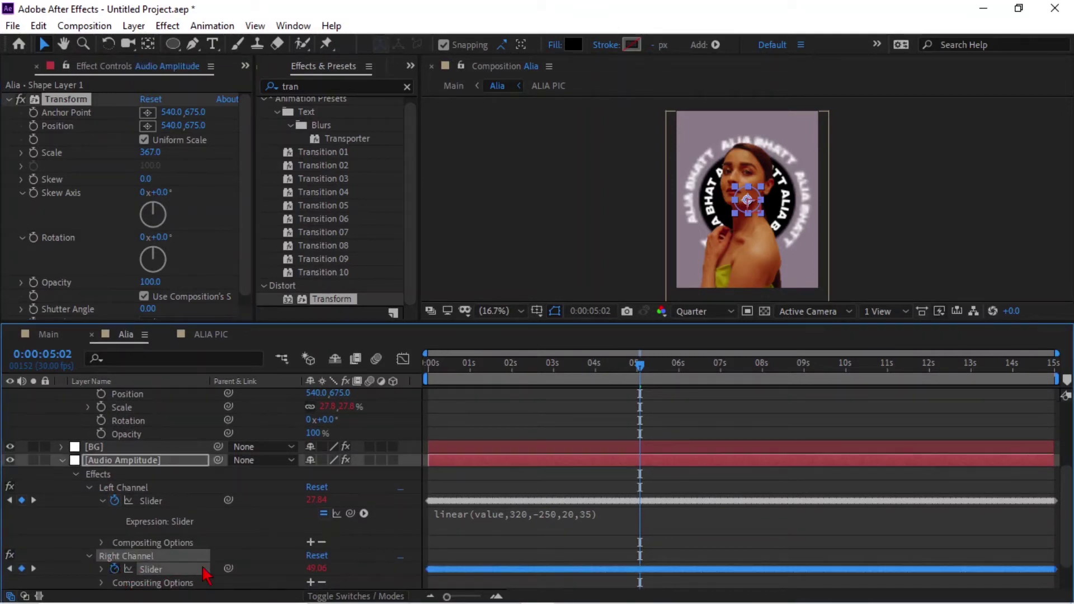
scroll(510, 569, "down", 3)
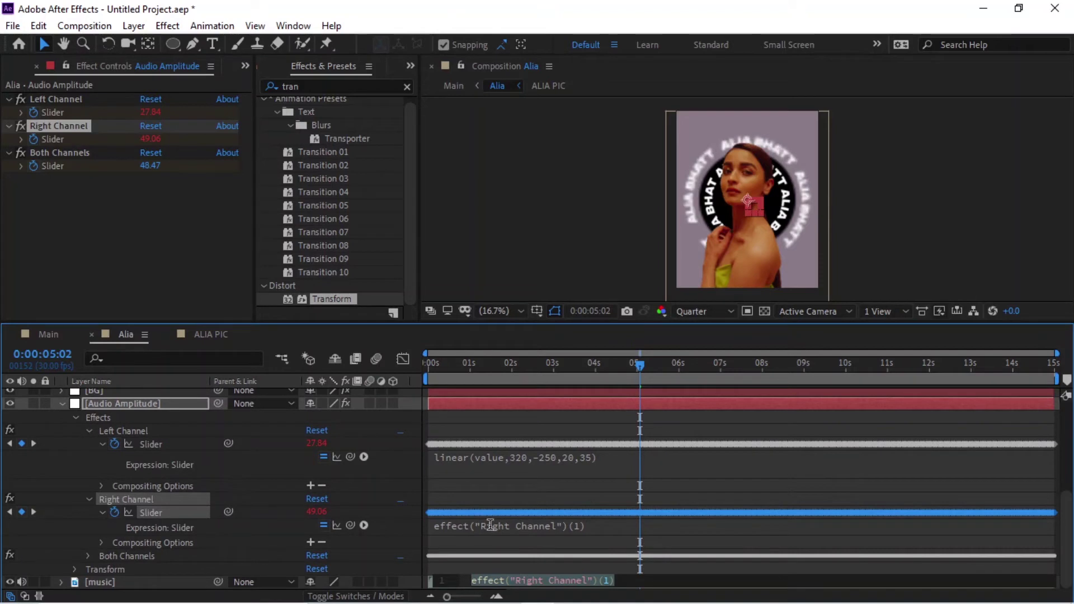
type("li")
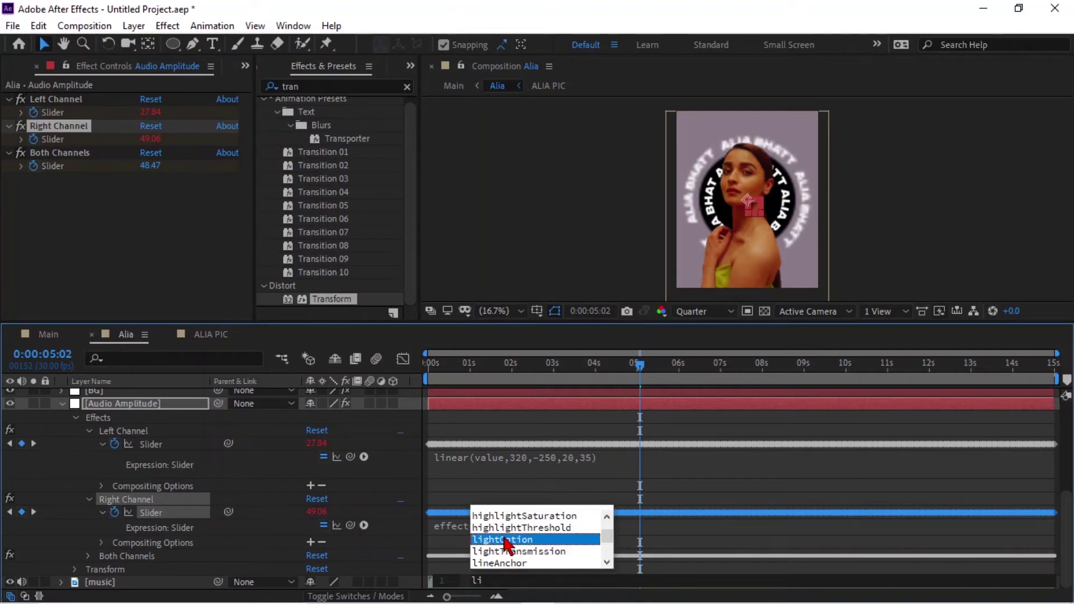
type("n")
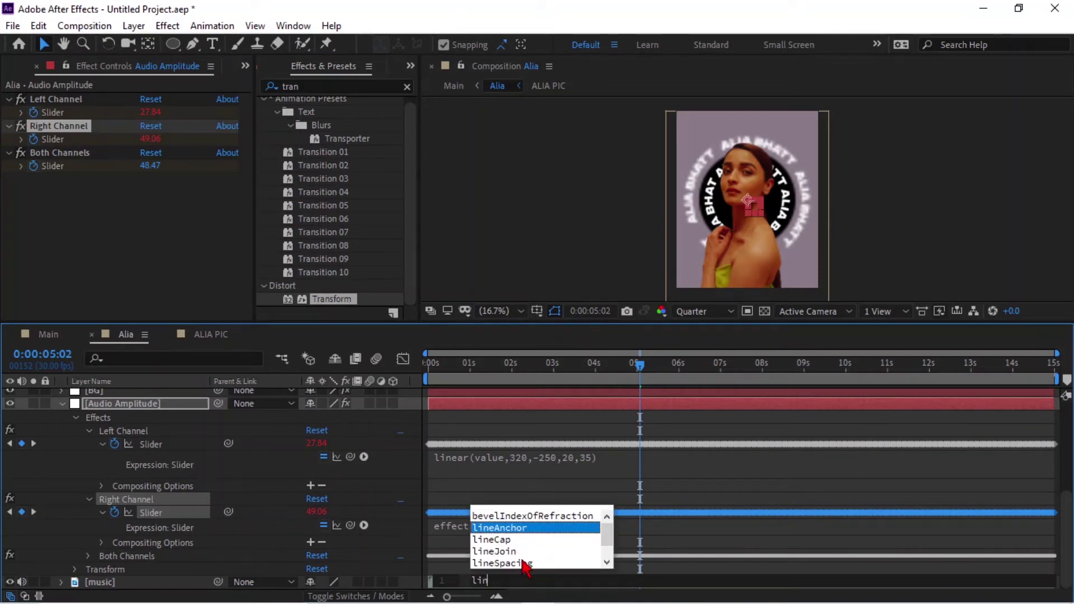
type("e")
left_click(520, 562)
type("va")
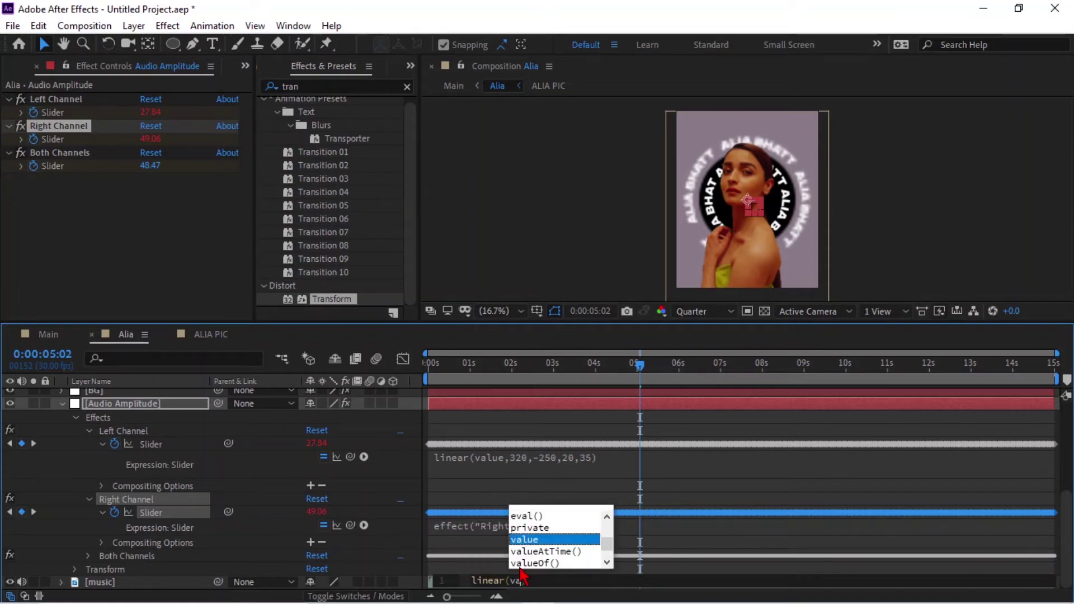
type("lue")
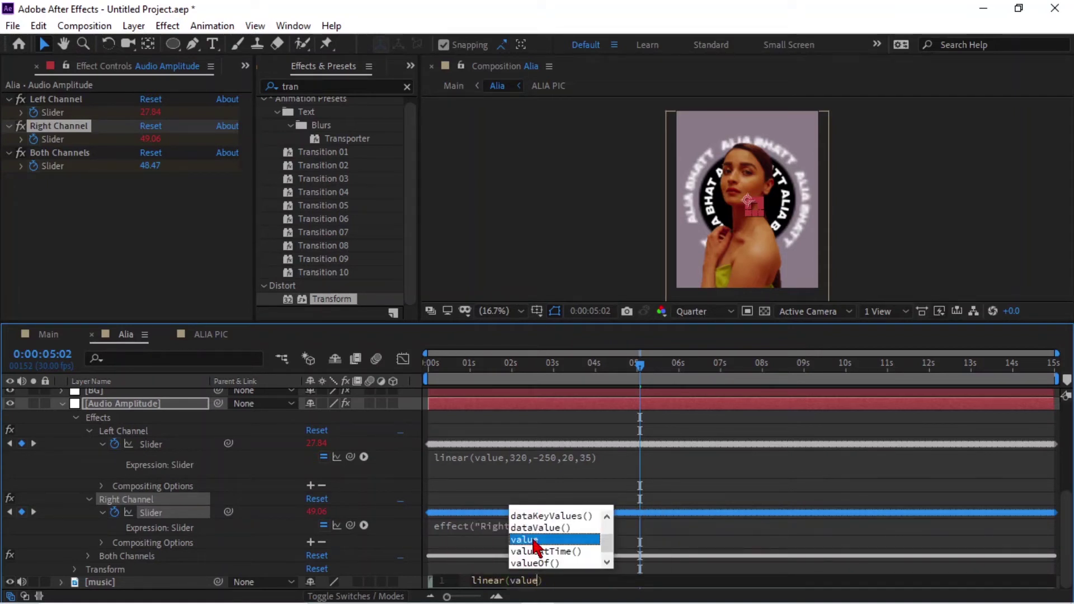
type(",300")
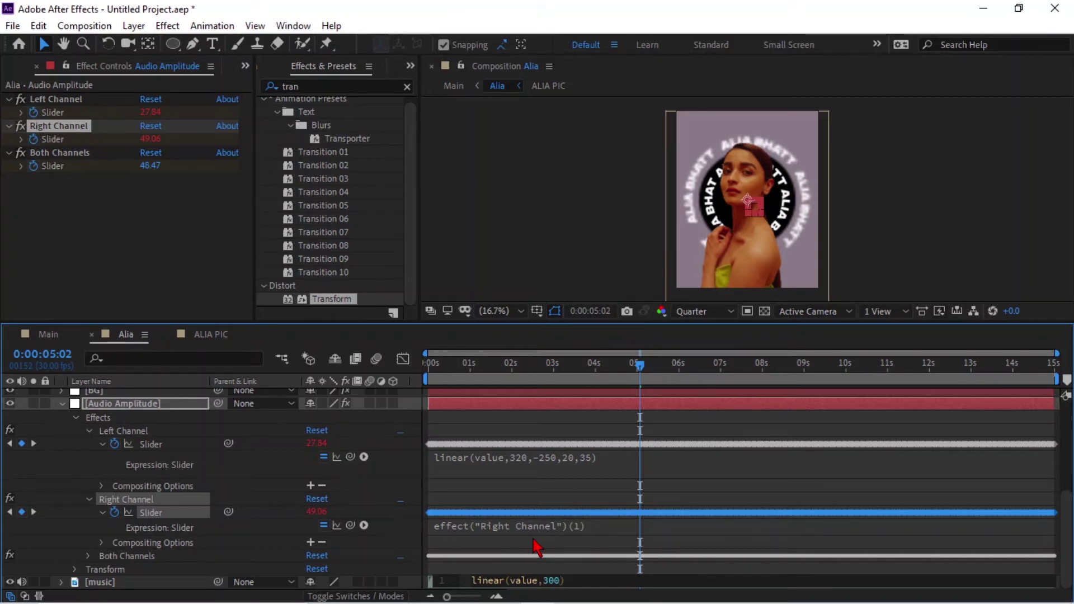
type(",-320,20,85")
left_click(461, 379)
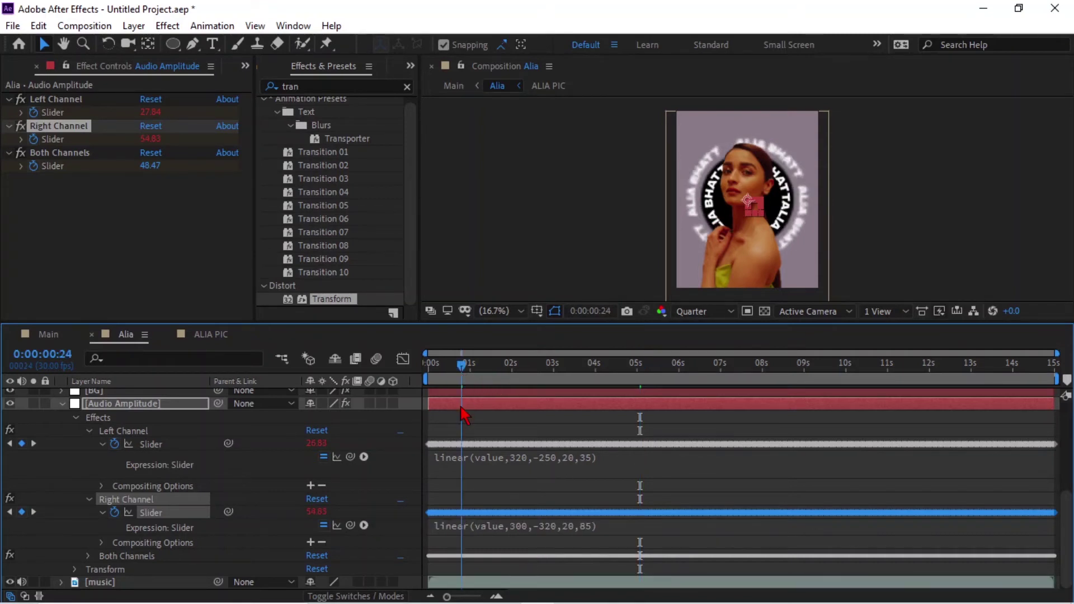
Collapse Shape Layer 1 and the Left Channel, and link the Inner layer's Scale to the Right Channel slider of Audio Amplitude.
scroll(113, 436, "up", 5)
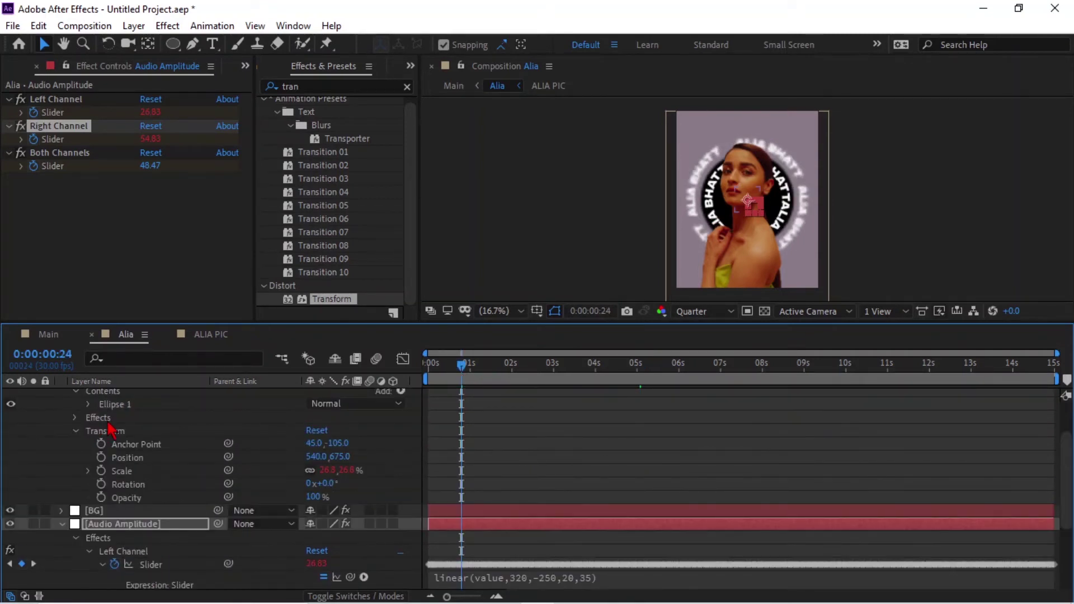
scroll(98, 440, "up", 2)
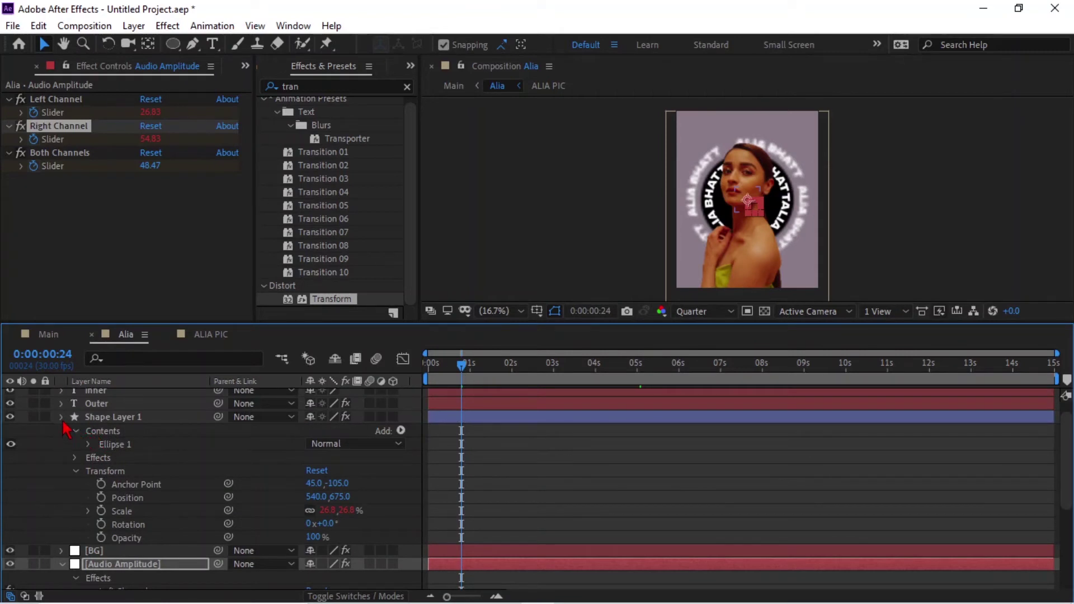
left_click(62, 417)
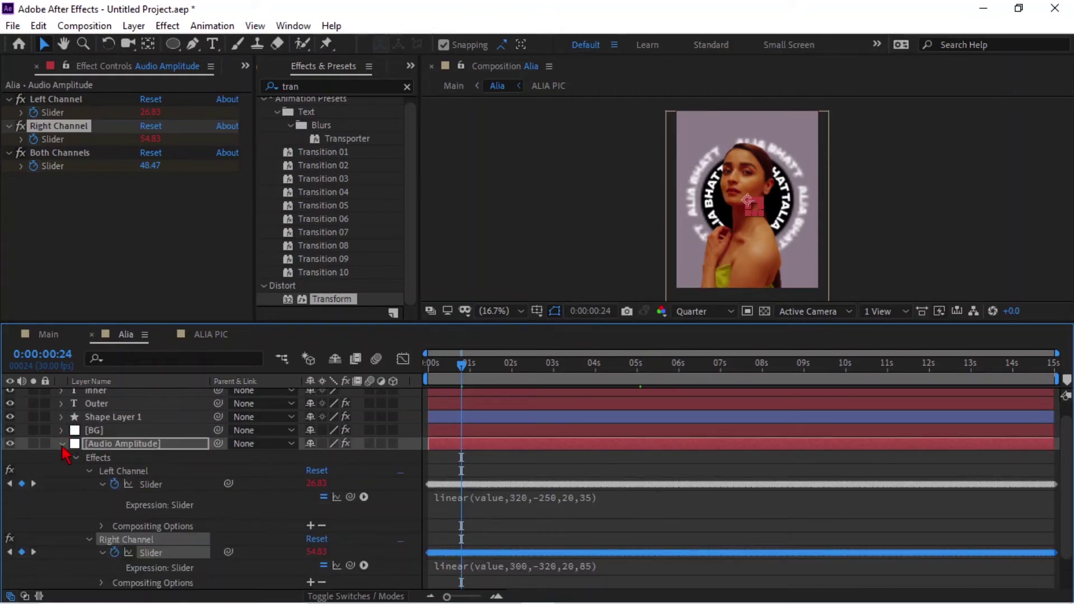
left_click(89, 471)
scroll(67, 430, "up", 2)
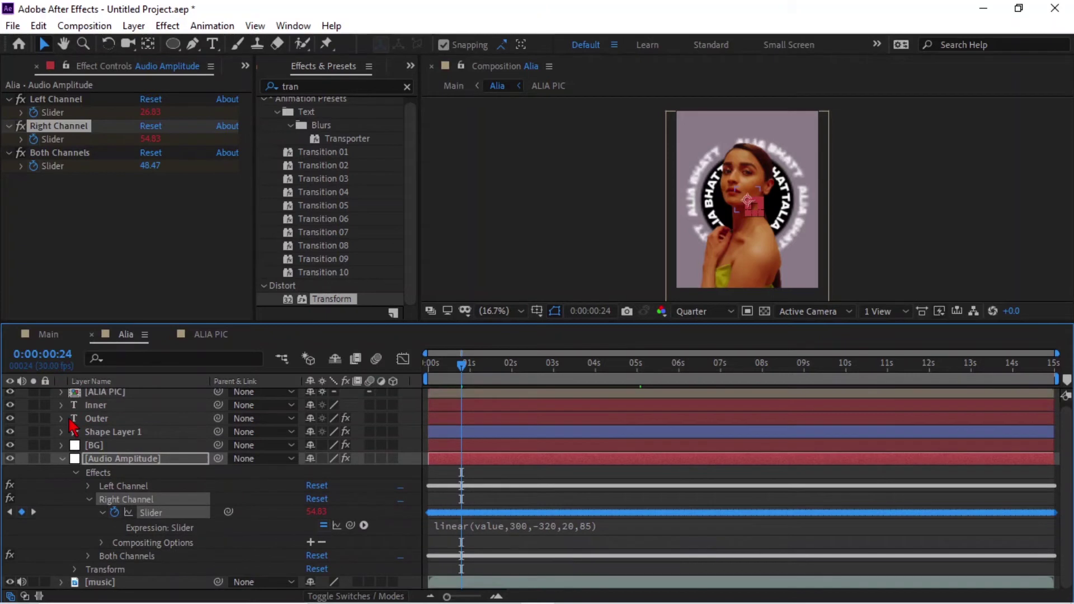
left_click(62, 408)
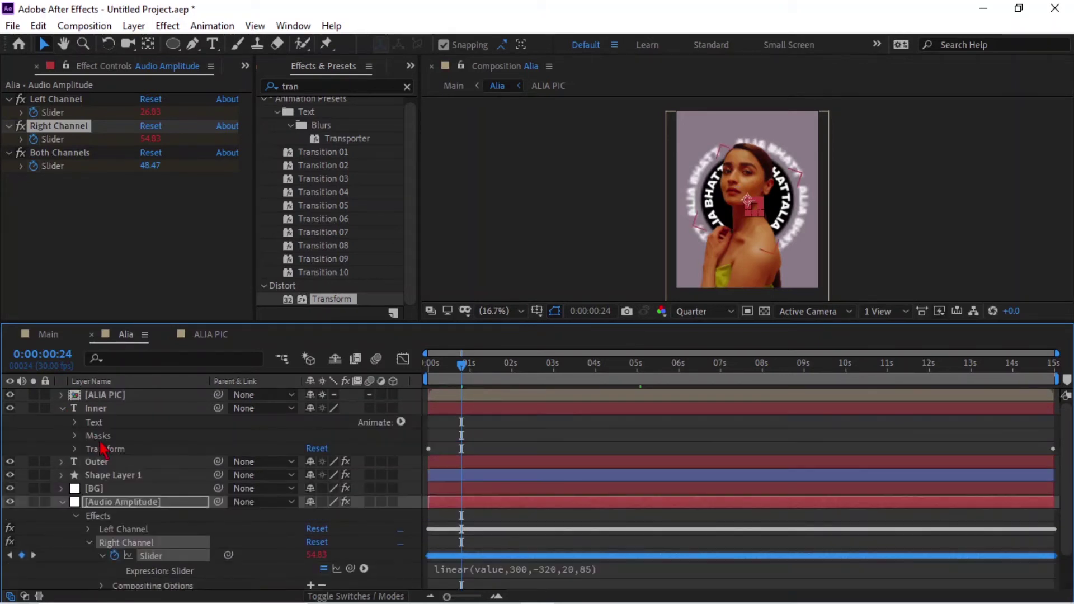
left_click(75, 450)
scroll(149, 475, "down", 2)
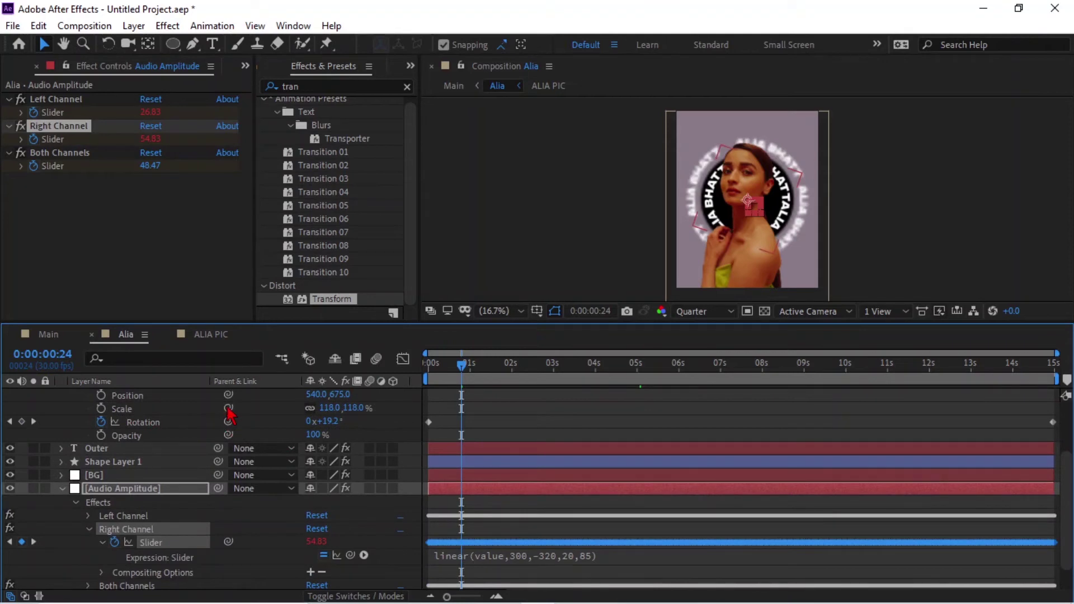
left_click_drag(228, 410, 171, 546)
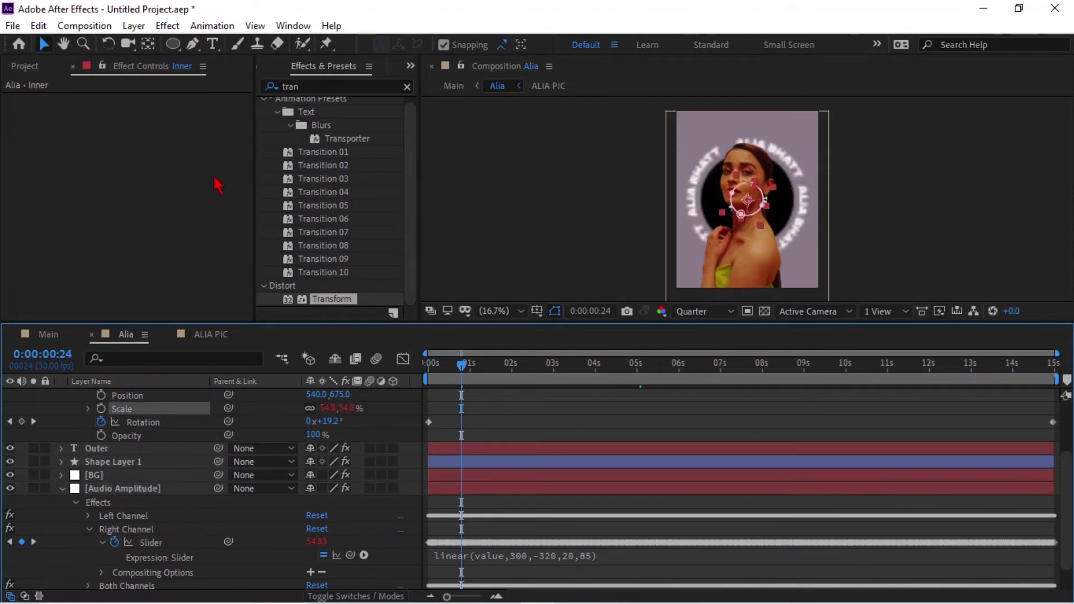
Apply the Transform distort effect to the Inner layer with the effect's Scale at 206, and scrub the animation to 0:00:05:25.
scroll(139, 441, "up", 3)
left_click(132, 411)
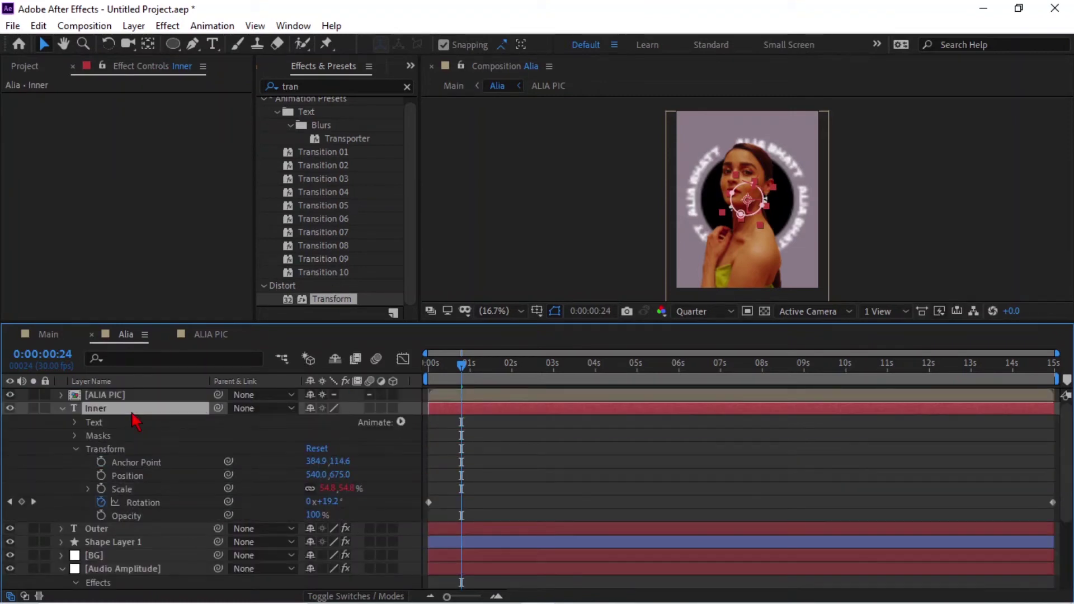
left_click_drag(323, 306, 160, 246)
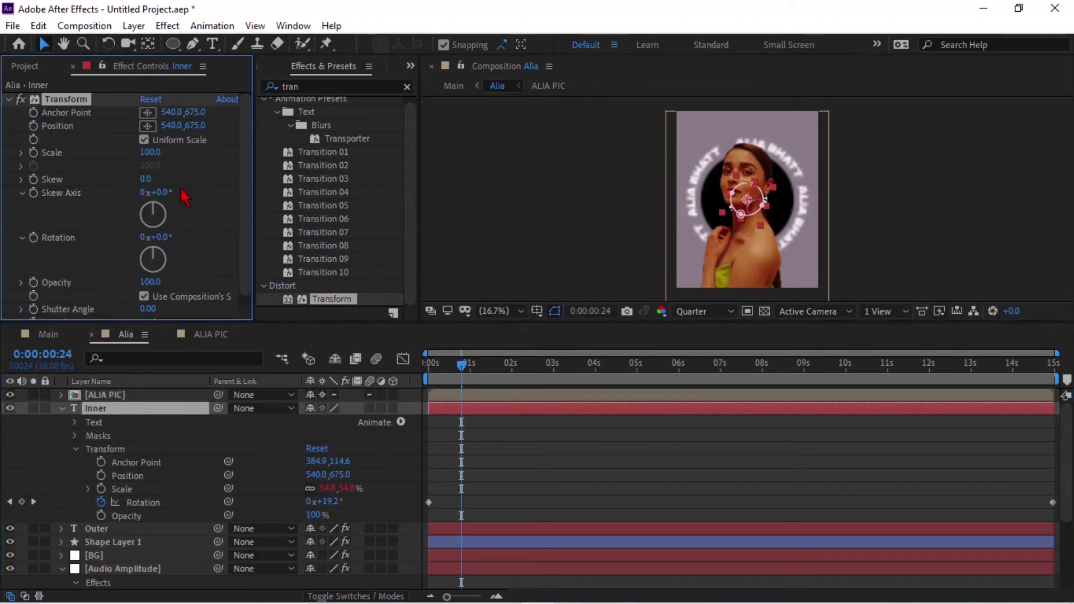
left_click_drag(151, 154, 242, 171)
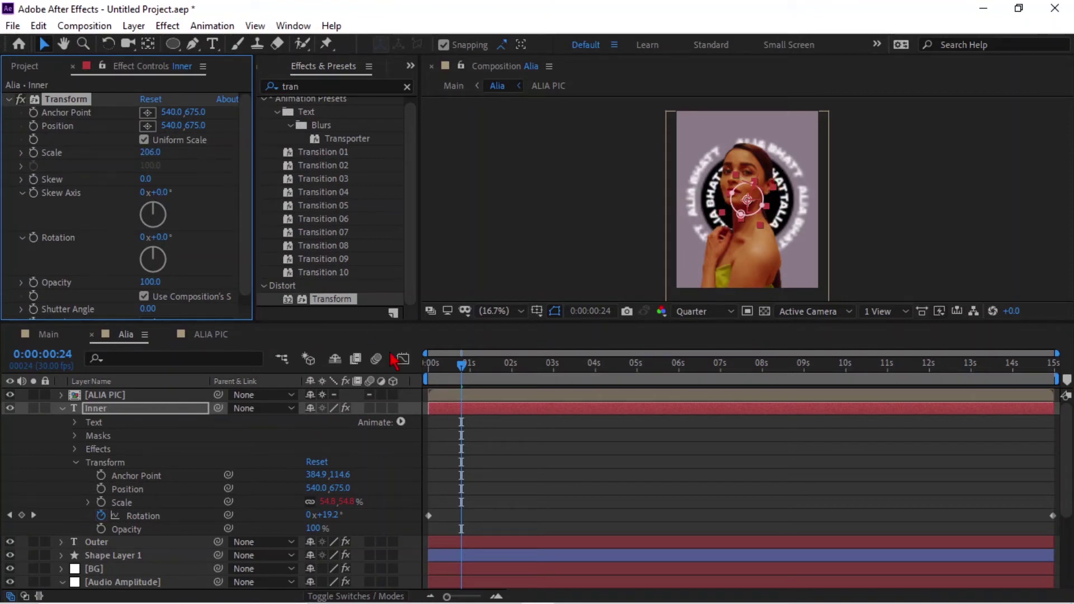
left_click(442, 378)
left_click_drag(482, 378, 672, 386)
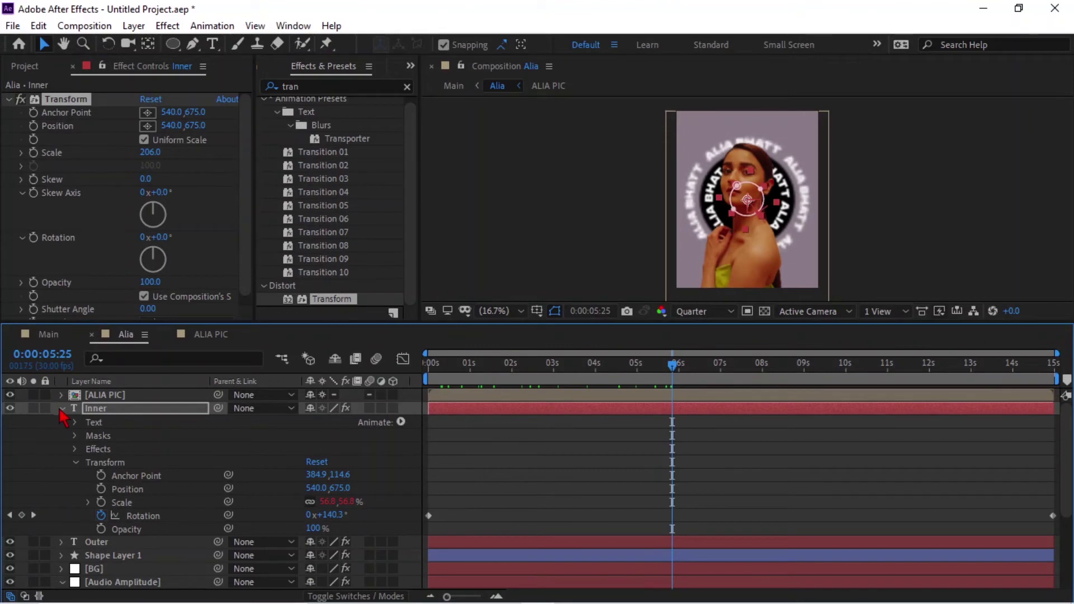
Collapse the Inner and Audio Amplitude layers, deselect all layers, and fold up the Inner layer's Transform effect settings.
left_click(60, 408)
left_click(60, 462)
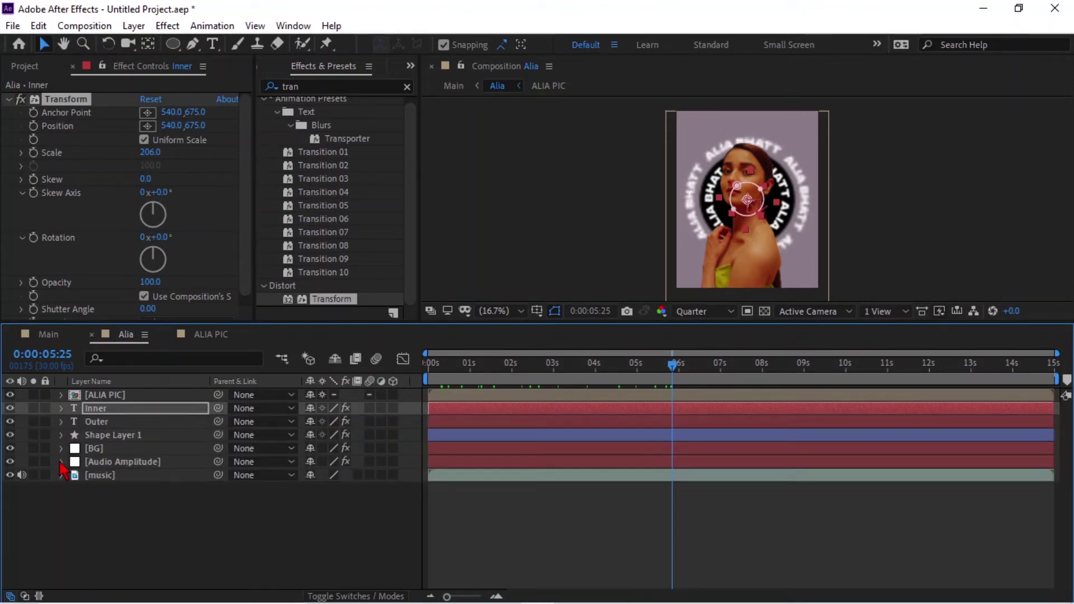
left_click(106, 538)
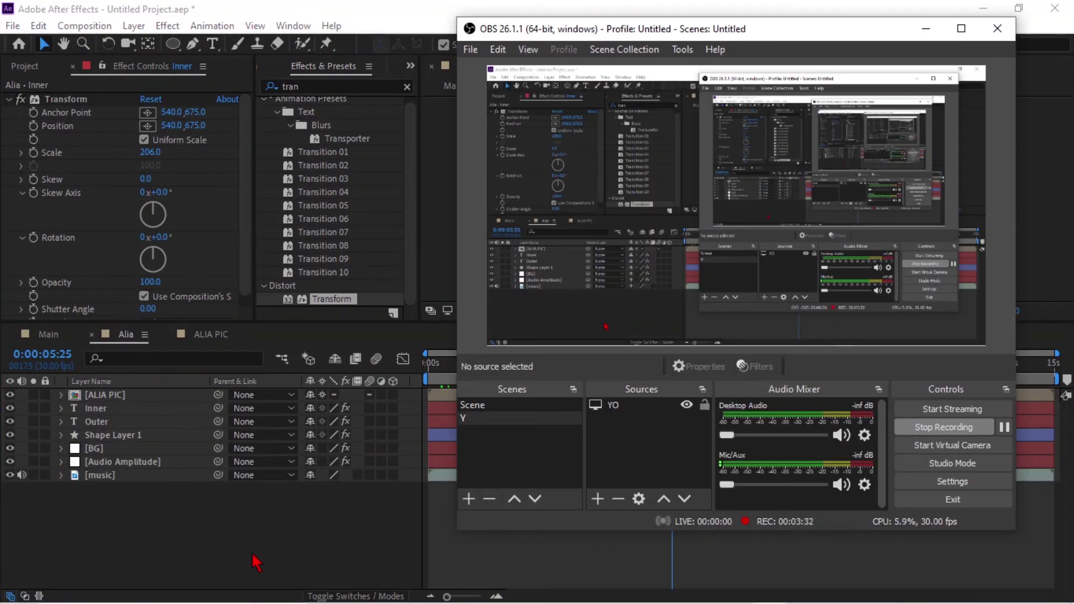
left_click(256, 562)
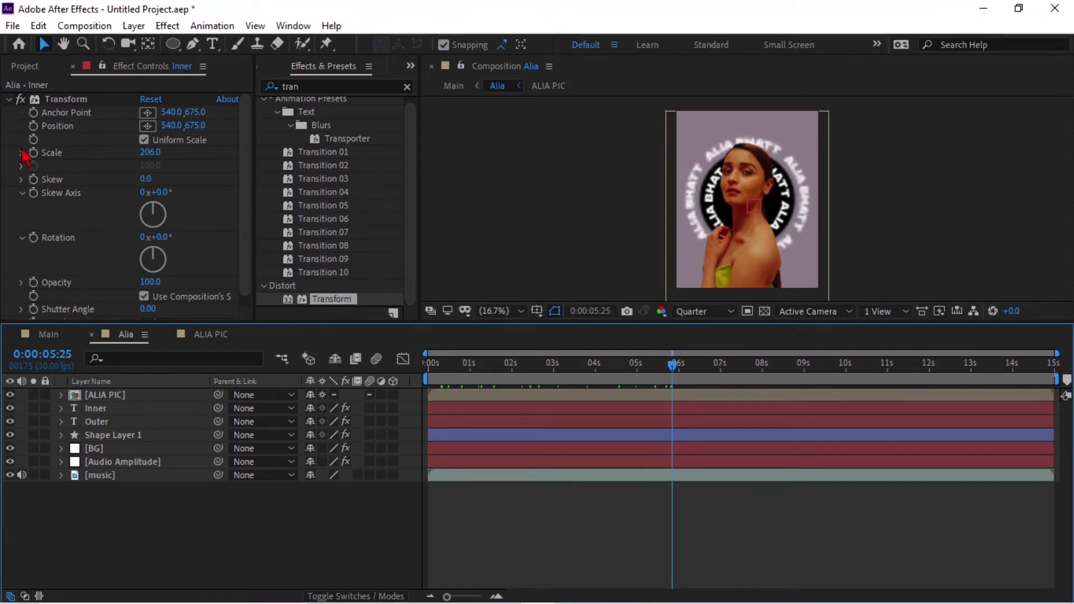
left_click(9, 99)
Add the dust footage as the uppermost layer of the Alia composition and set its Position to 540, 1005.
left_click(28, 67)
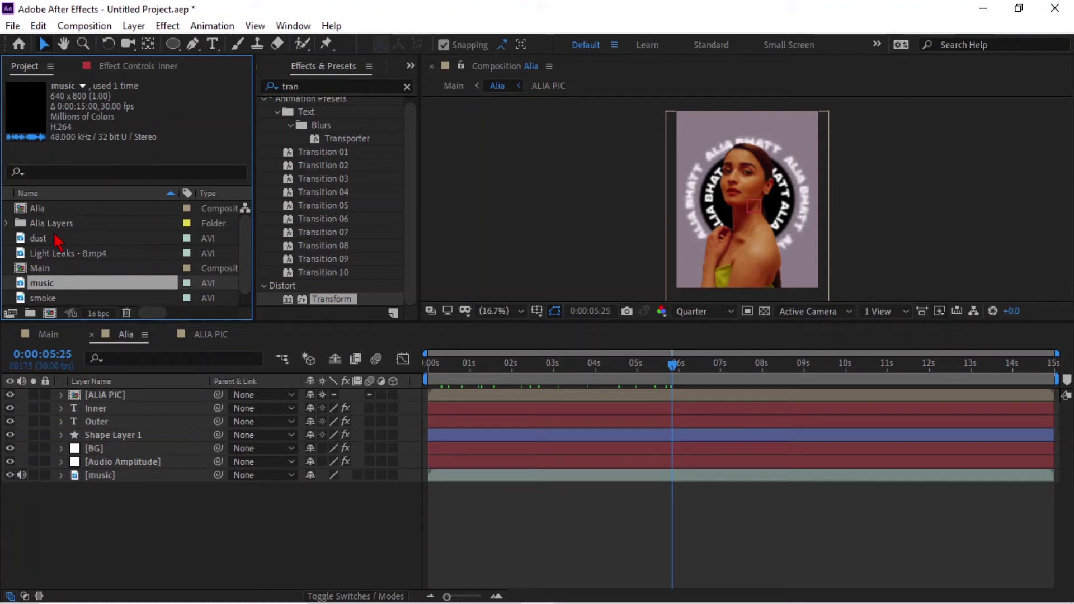
left_click_drag(55, 239, 149, 400)
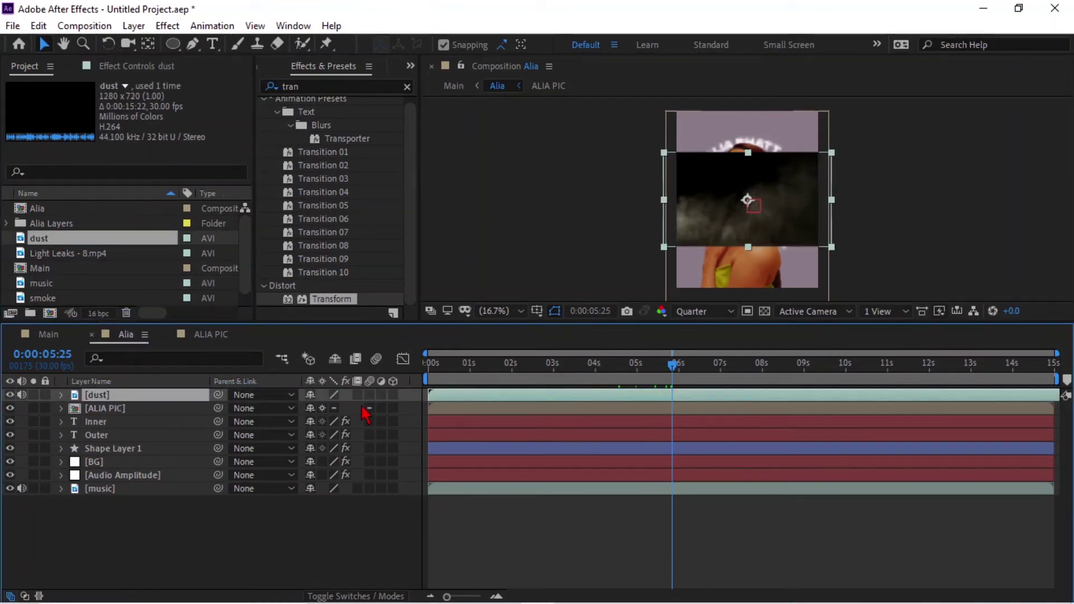
key("p")
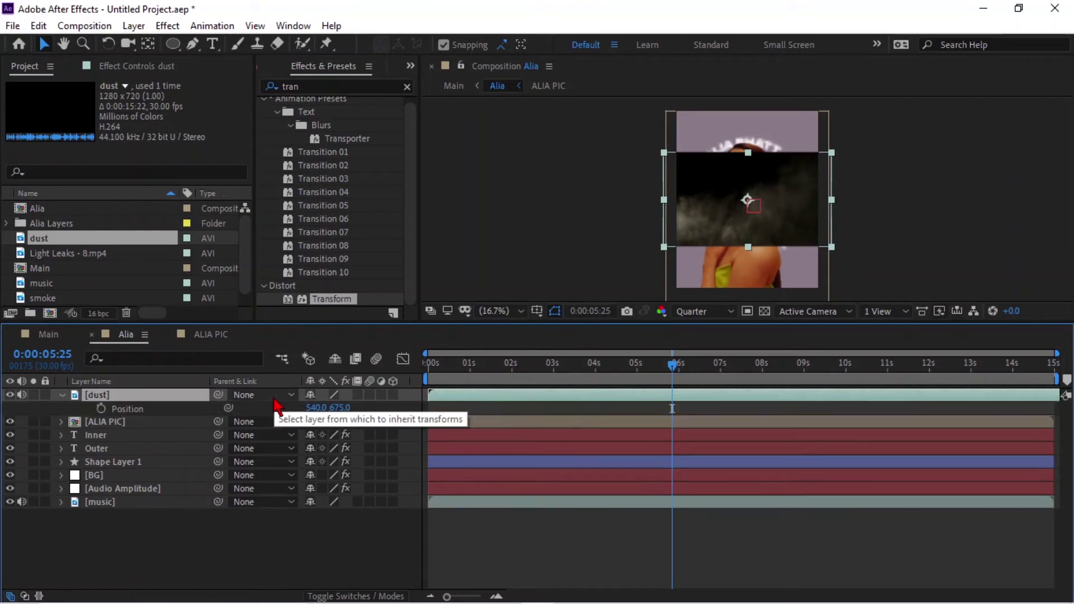
left_click_drag(347, 410, 591, 421)
Show the layers' blending modes and set the dust layer's mode to Screen.
left_click(283, 395)
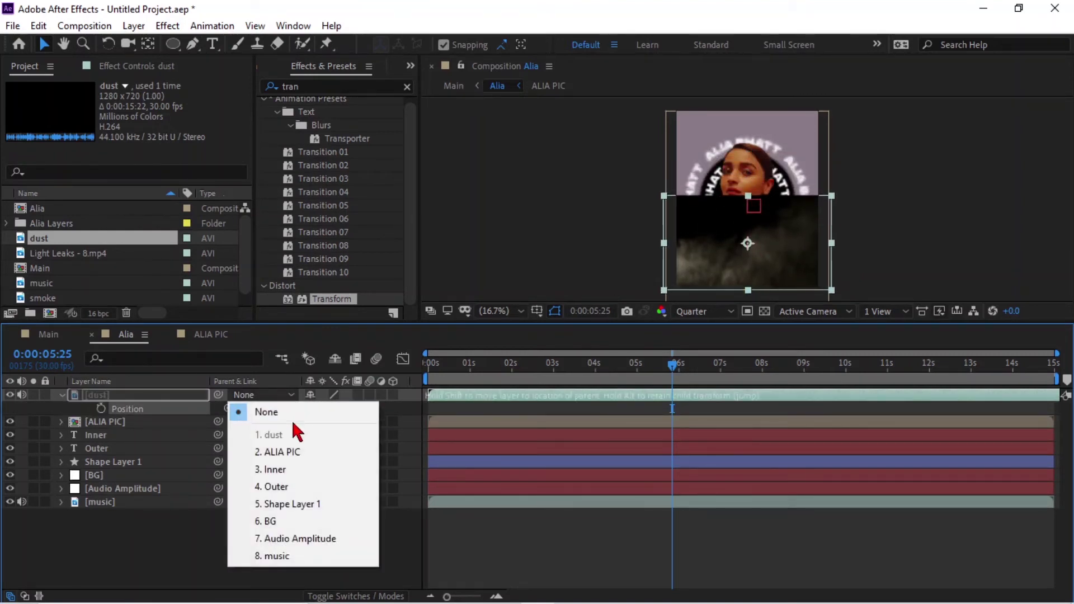
left_click(175, 541)
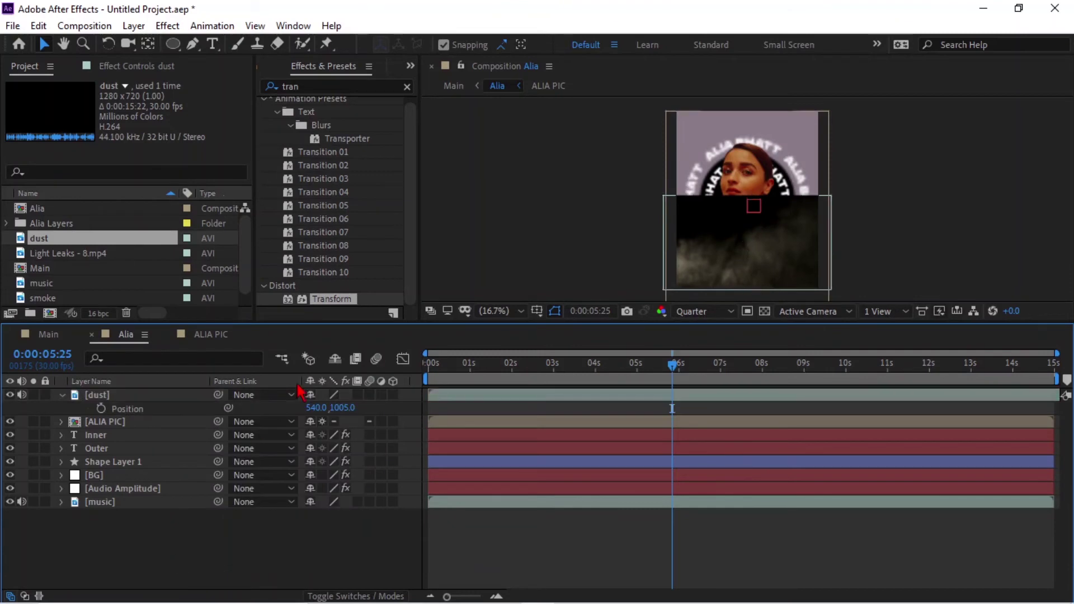
left_click(350, 596)
left_click(328, 394)
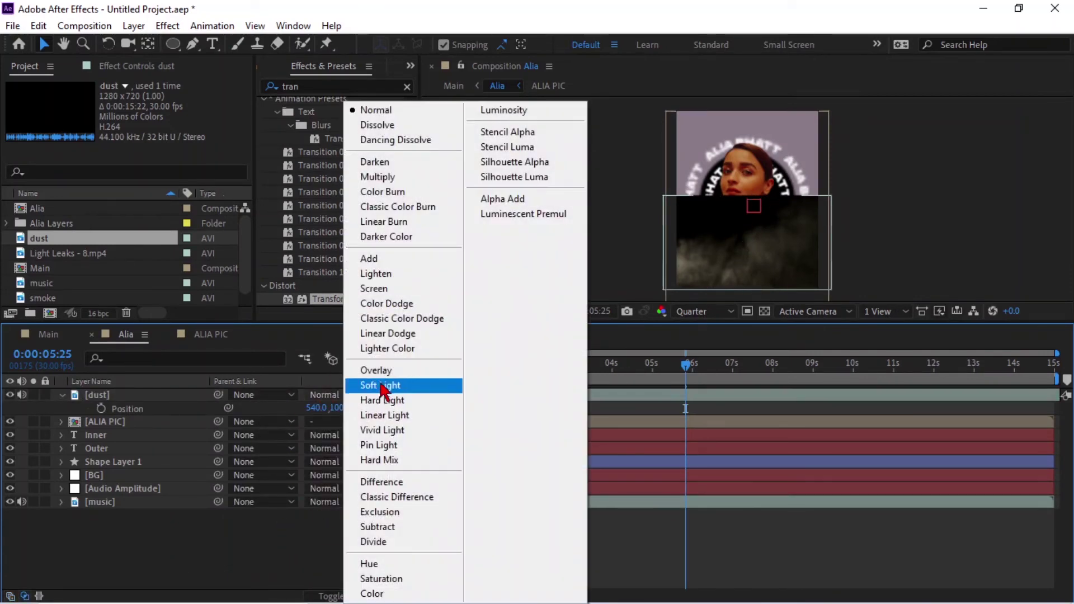
left_click(374, 288)
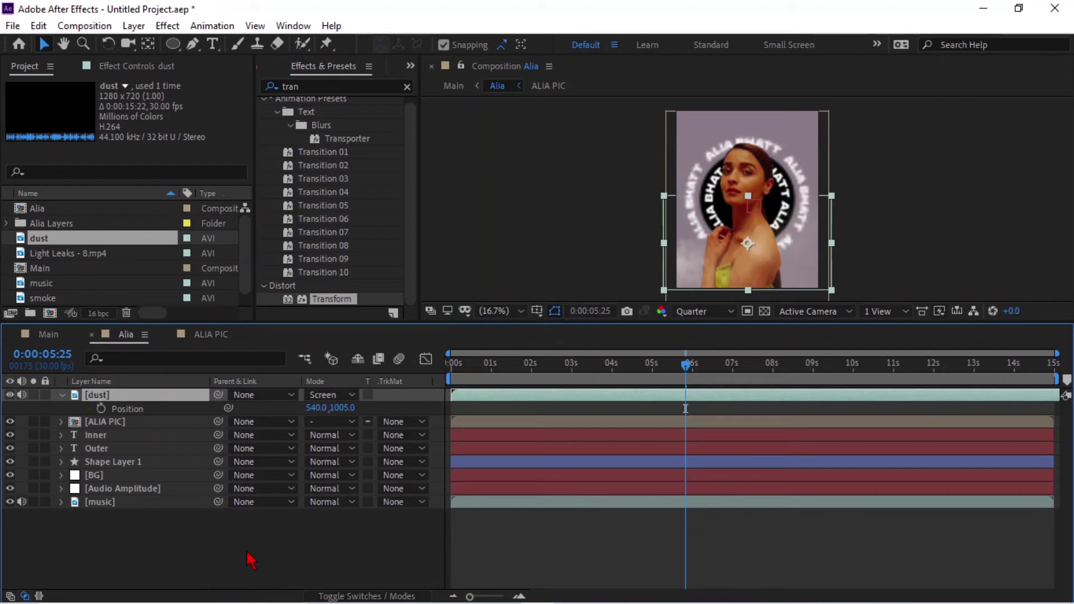
Add the smoke footage as the uppermost layer of the Alia composition and set its Rotation to 90°.
left_click(81, 255)
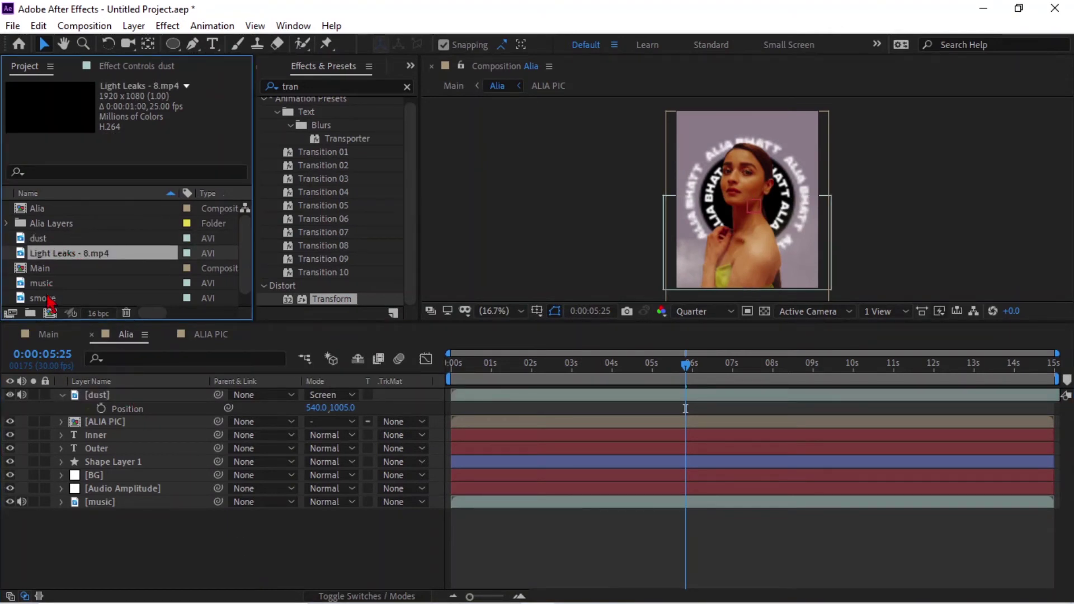
left_click_drag(49, 302, 131, 398)
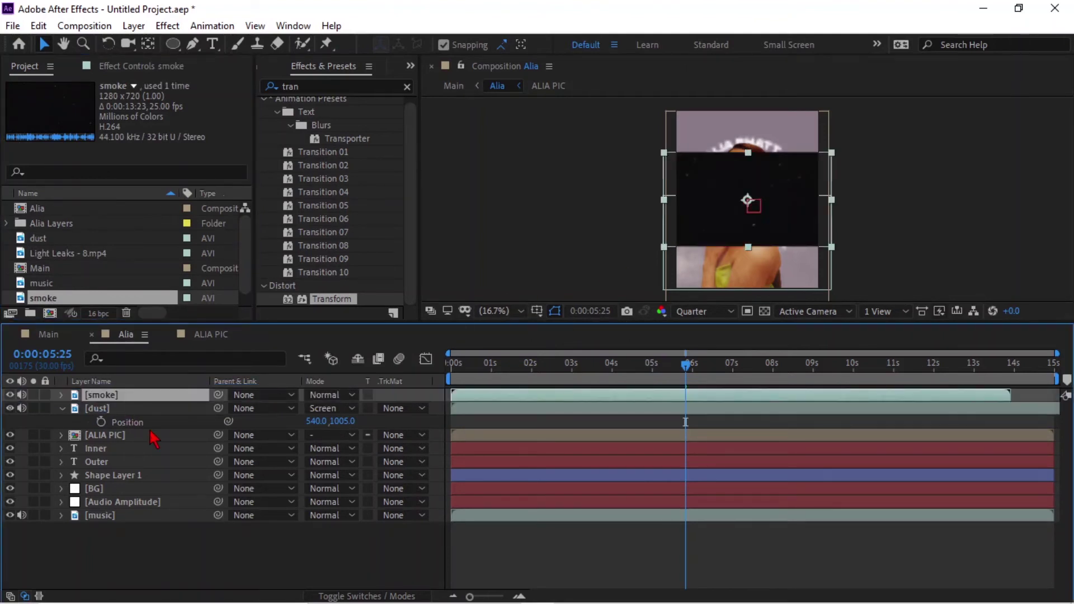
key("r")
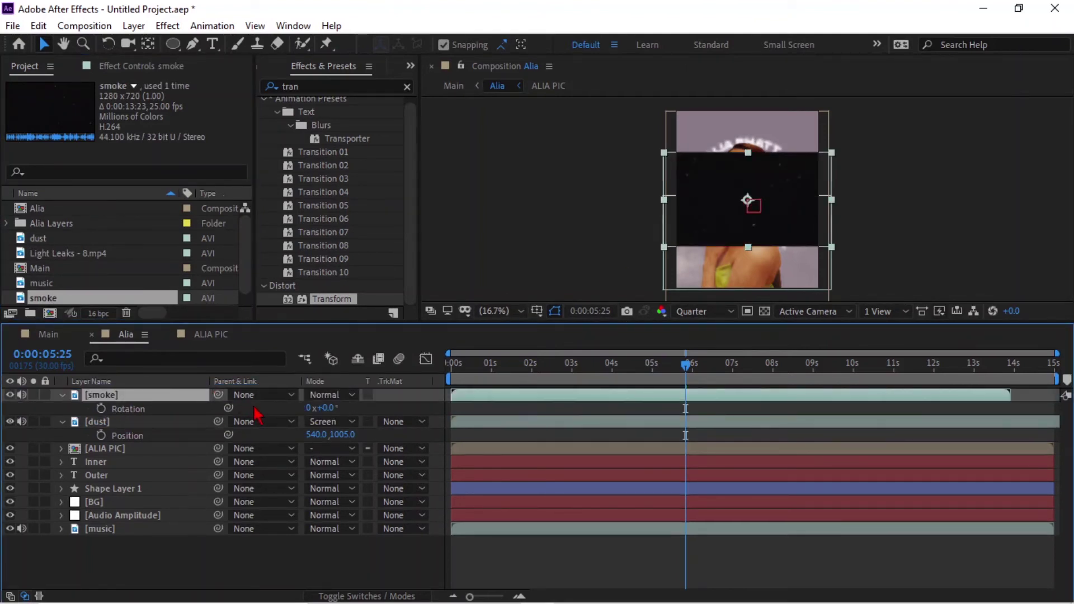
left_click_drag(326, 415, 412, 412)
left_click(342, 408)
type("90")
key("Return")
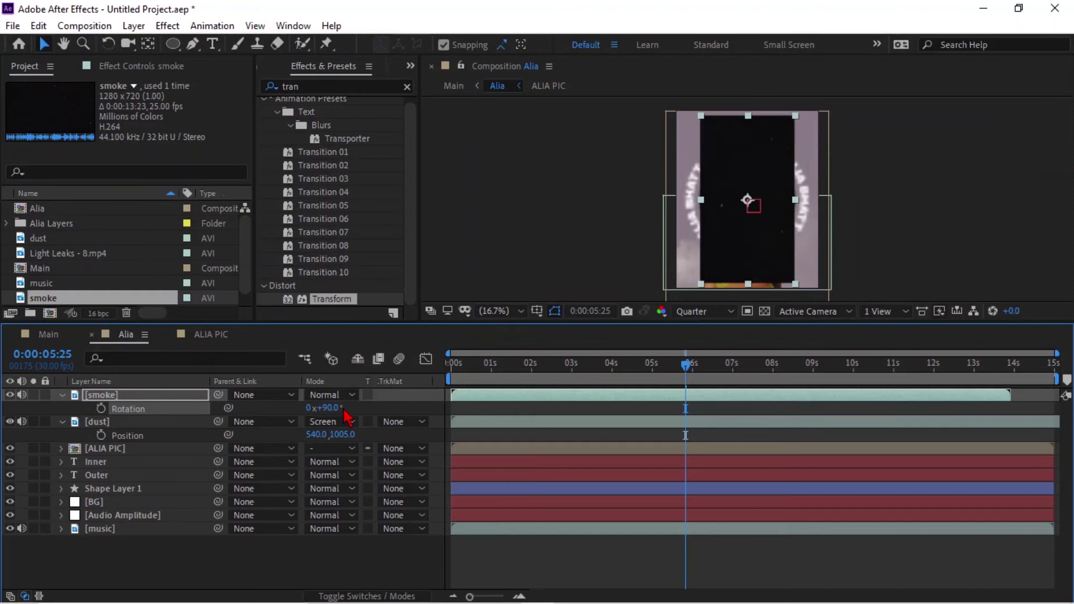
Unlink the smoke layer's Scale proportions and set its Scale to 116, 159% so it covers the frame.
key("s")
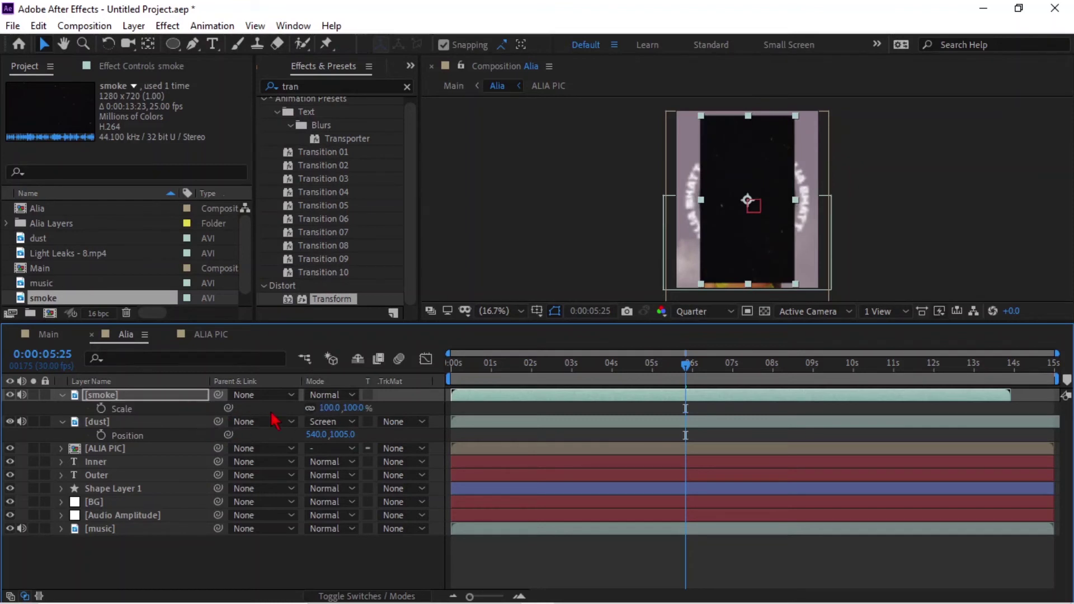
left_click(309, 408)
mouse_move(351, 408)
left_mouse_down()
mouse_move(372, 411)
mouse_move(351, 410)
mouse_move(360, 410)
left_mouse_up()
key("apostrophe")
key("apostrophe")
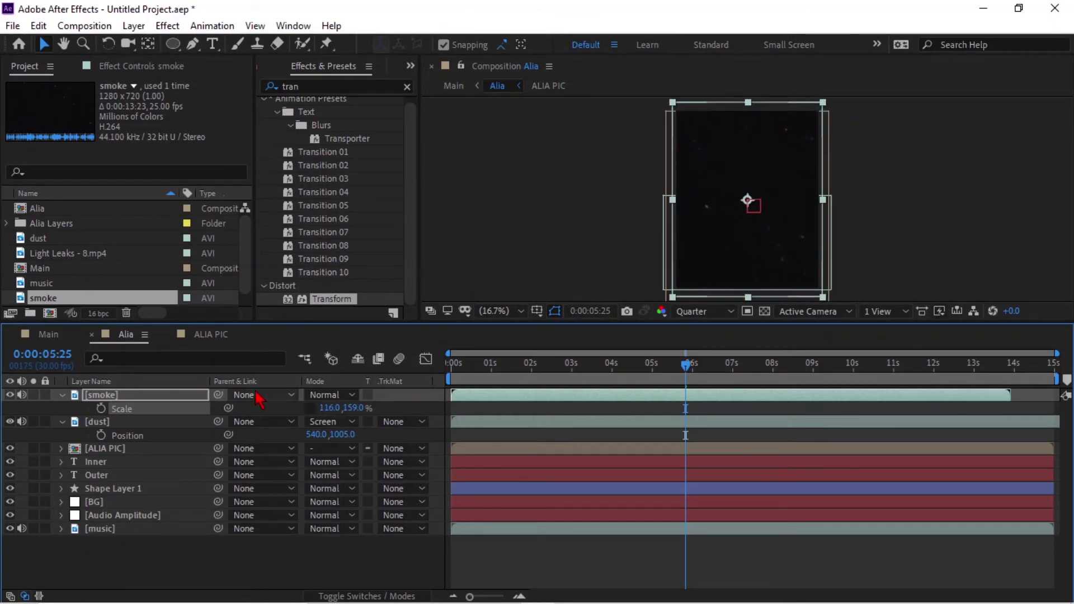
Set the smoke layer's blending mode to Screen and deselect it.
left_click(252, 394)
left_click(324, 391)
left_click(332, 396)
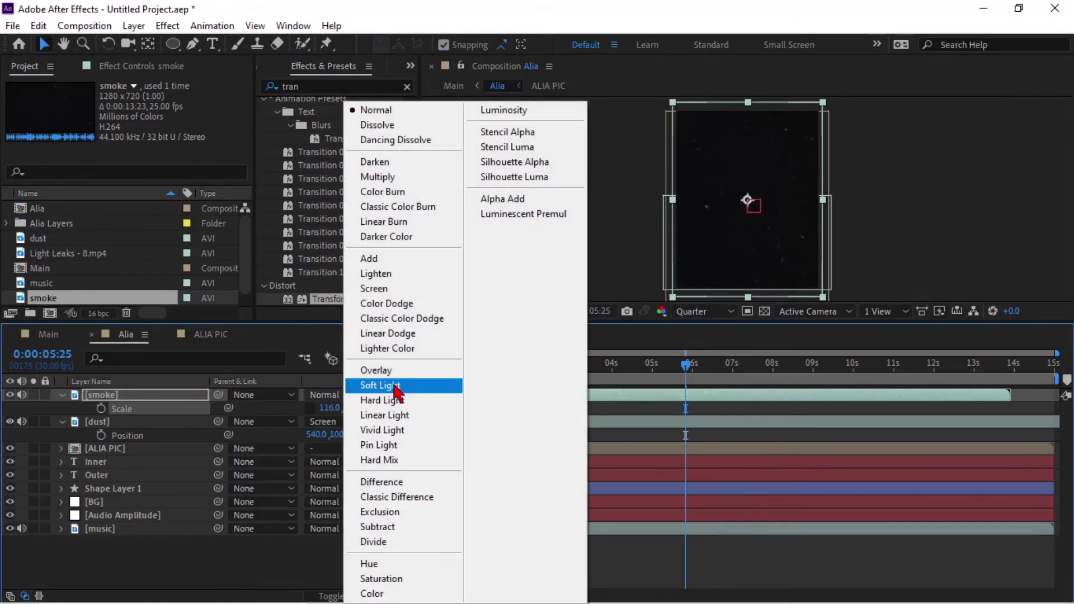
left_click(380, 286)
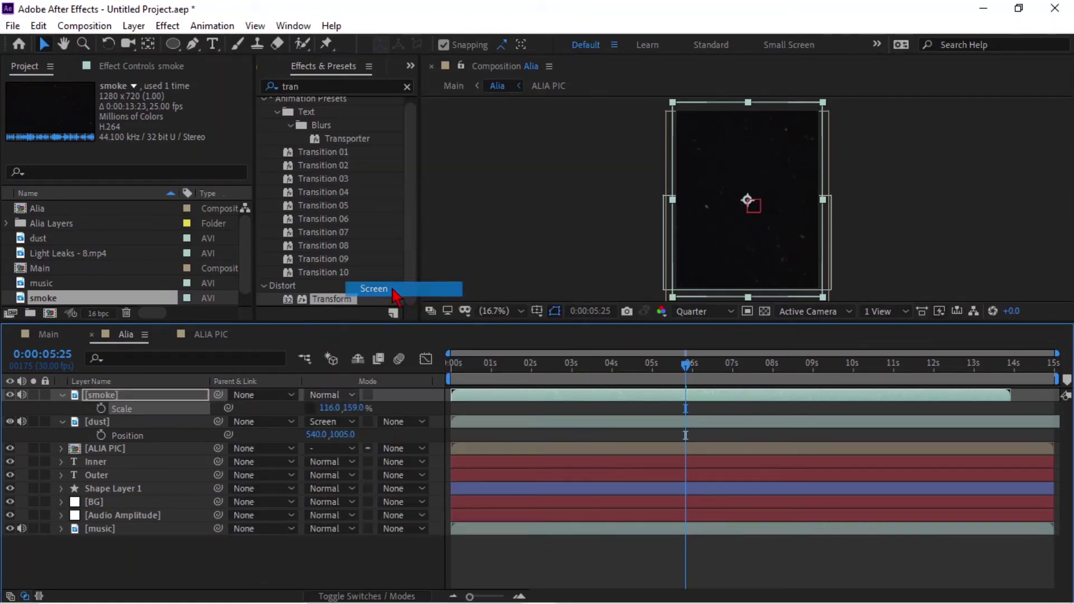
left_click(286, 564)
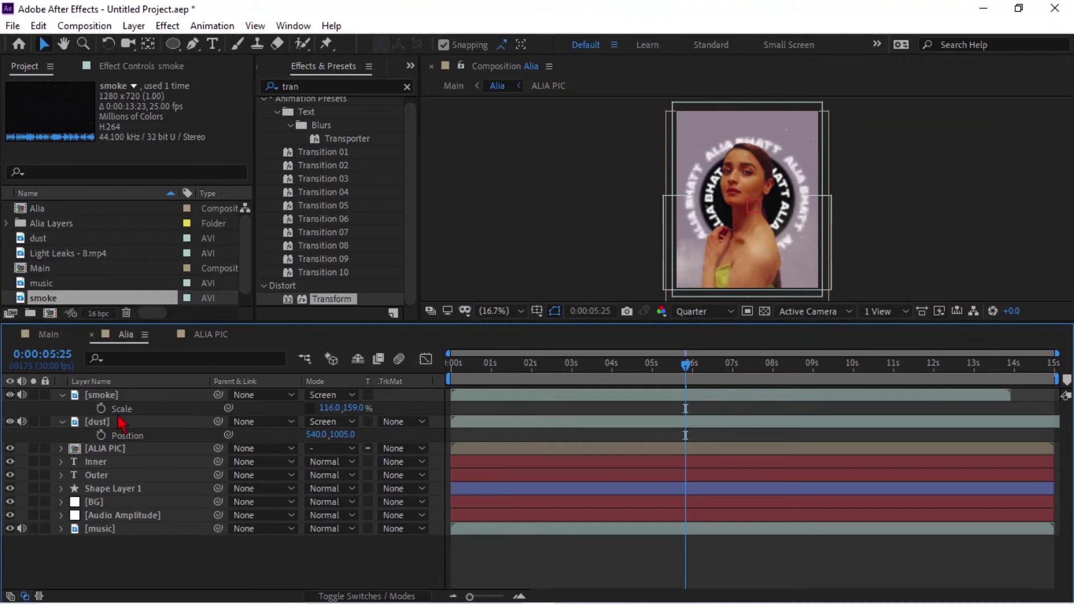
Place the Light Leaks - 8.mp4 footage as the uppermost layer starting at about 1.5 seconds, and expand the Audio Amplitude layer.
left_click_drag(49, 258, 163, 400)
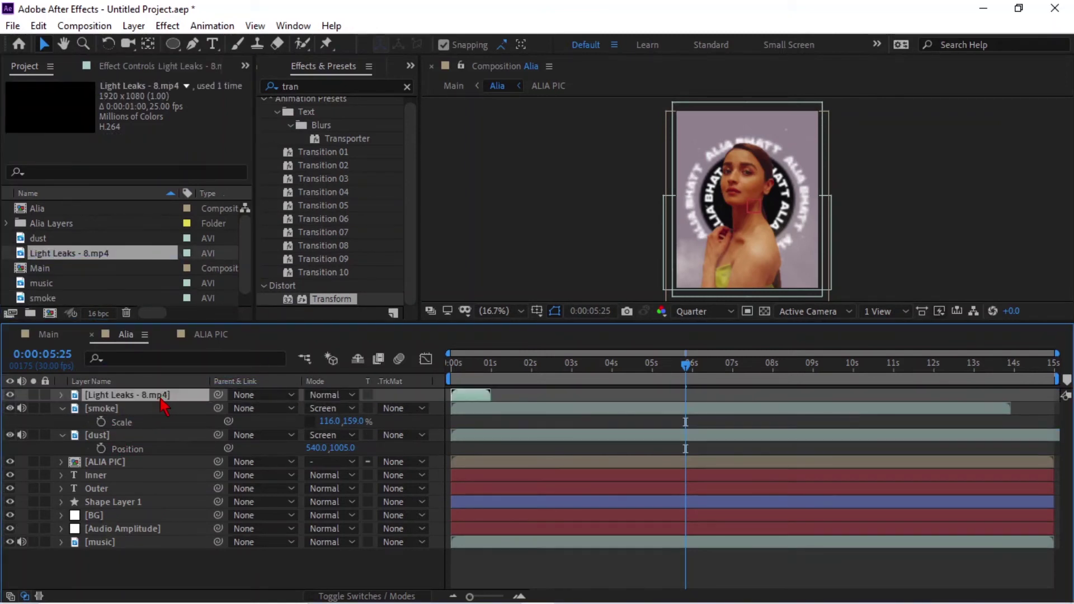
left_click_drag(467, 401, 454, 370)
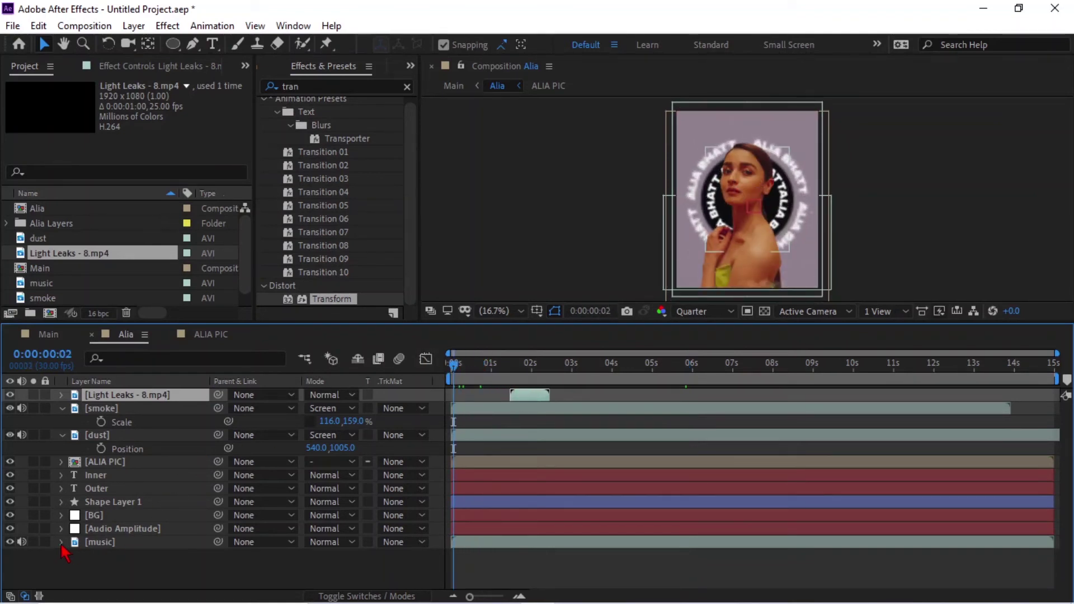
left_click(62, 529)
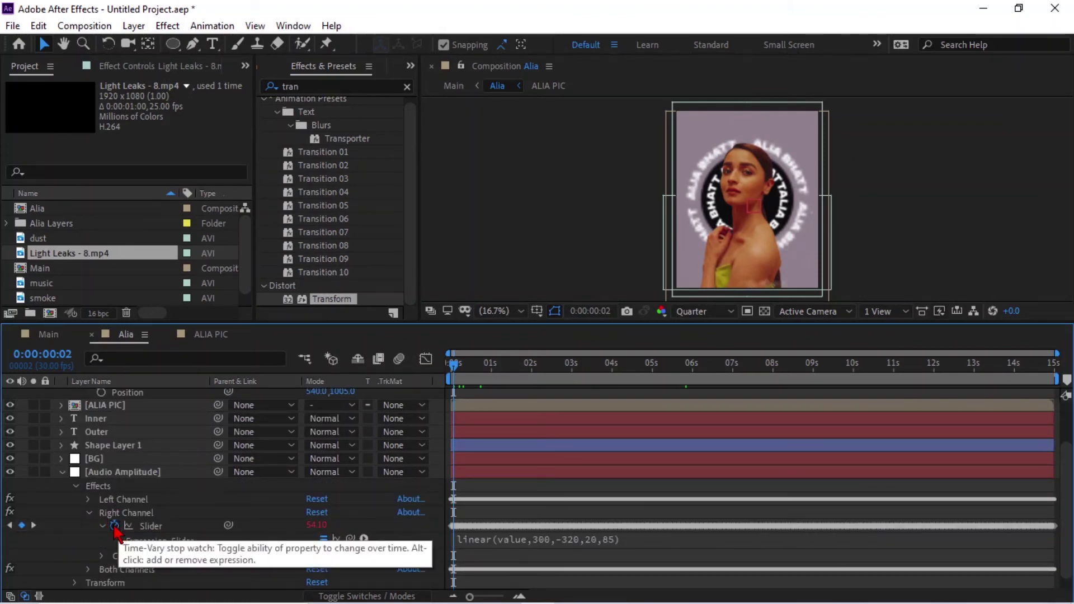
left_click(115, 526)
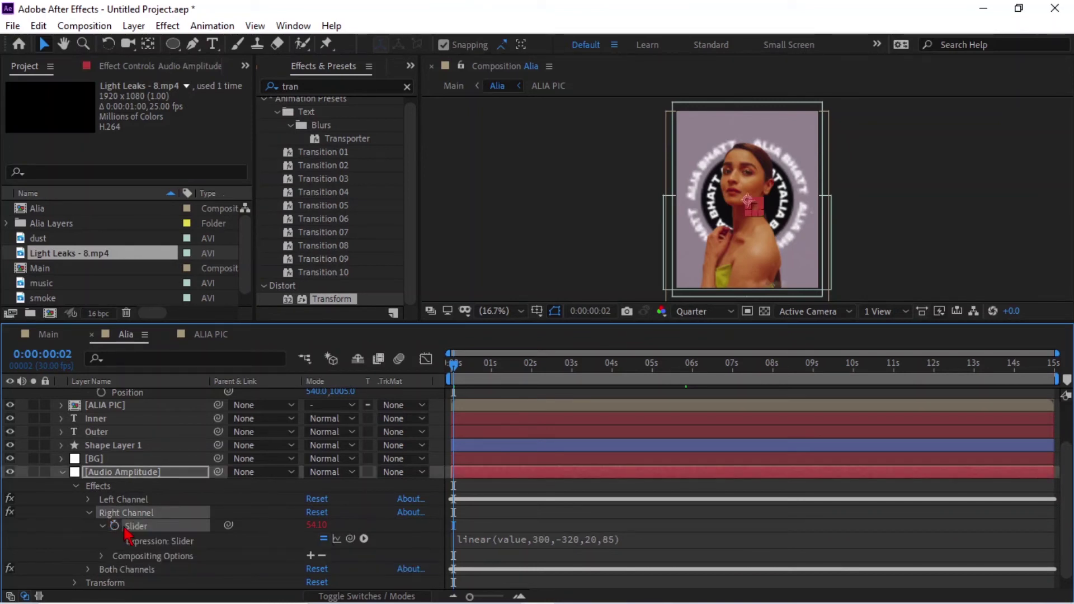
key("ctrl+z")
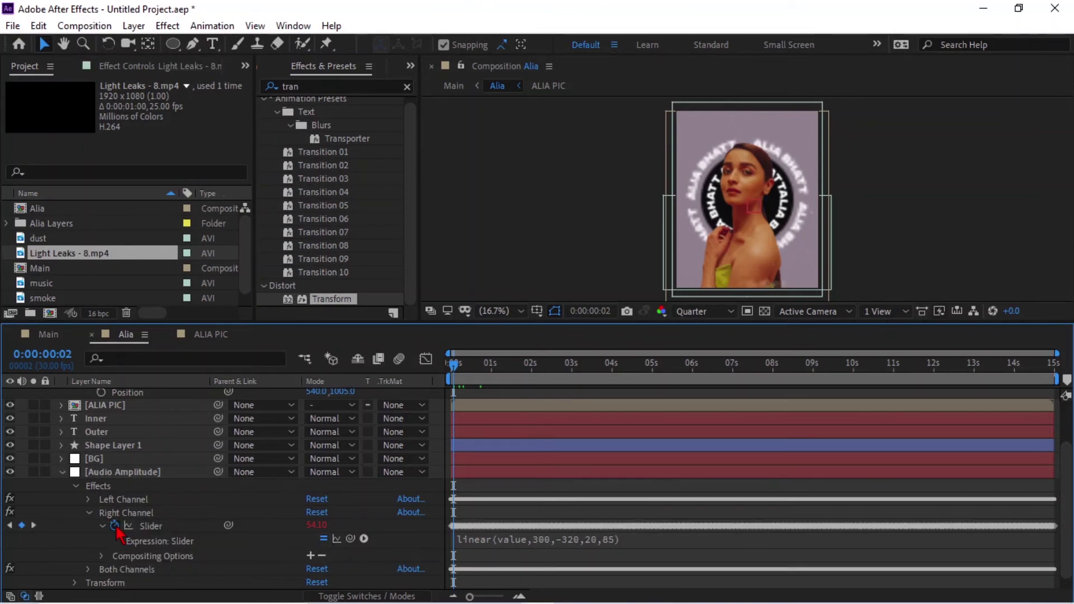
left_click(115, 526, "alt")
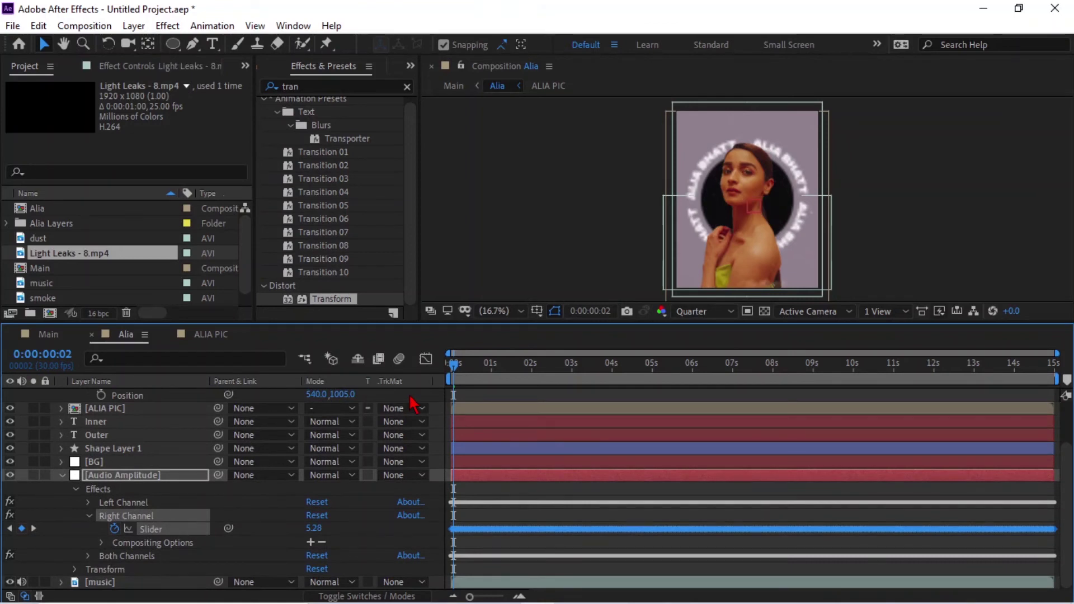
key("ctrl+z")
scroll(235, 548, "down", 1)
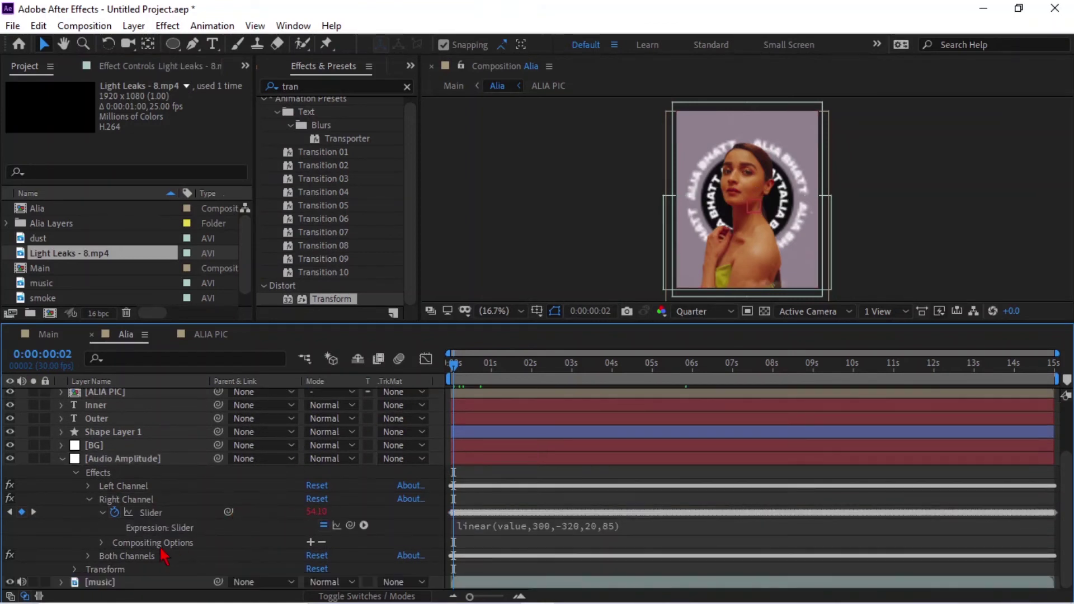
Fold up Right Channel and enable the default expression effect("Both Channels")(1) on the Audio Amplitude layer's Both Channels Slider.
left_click(88, 499)
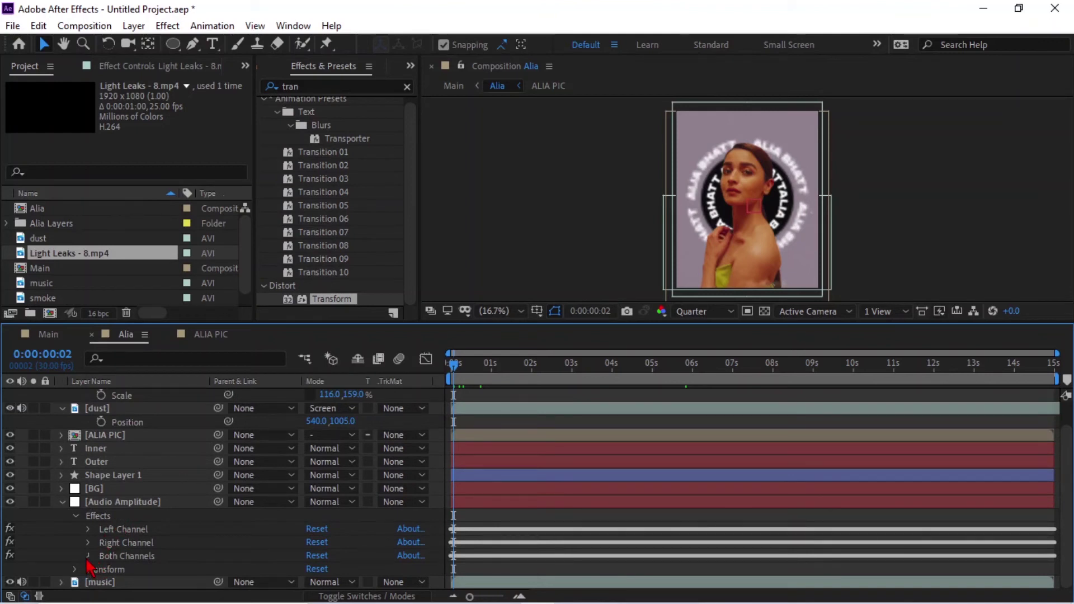
left_click(88, 556)
scroll(144, 567, "down", 2)
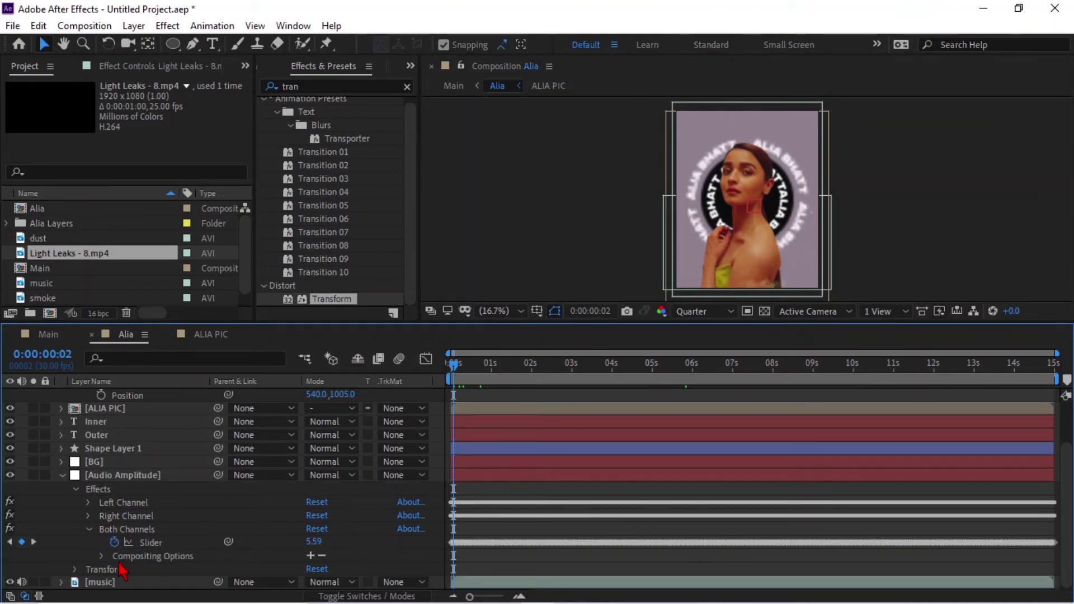
left_click(115, 543, "alt")
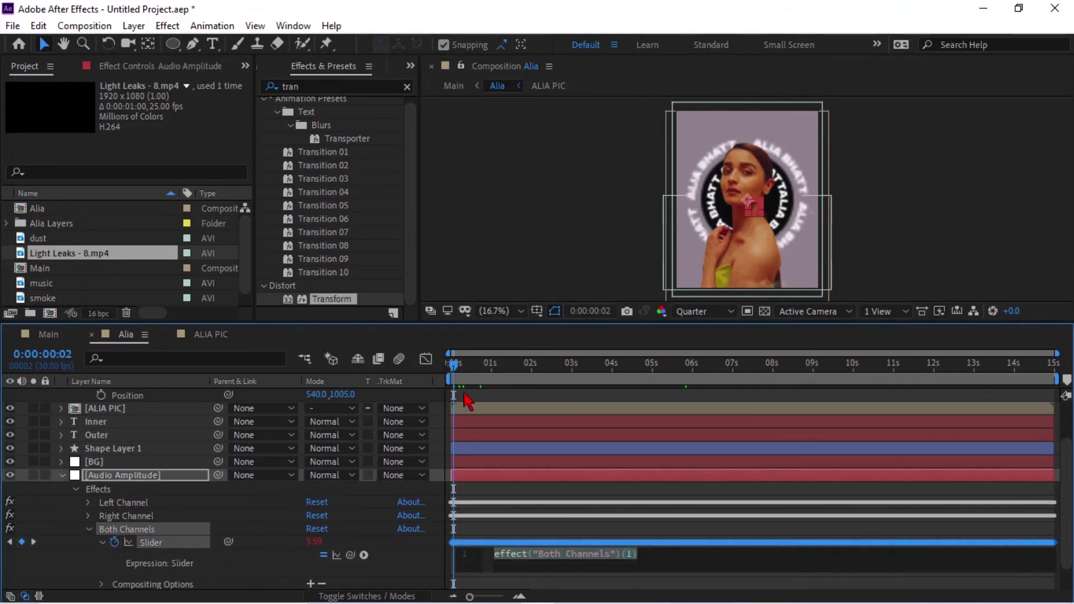
left_click(453, 380)
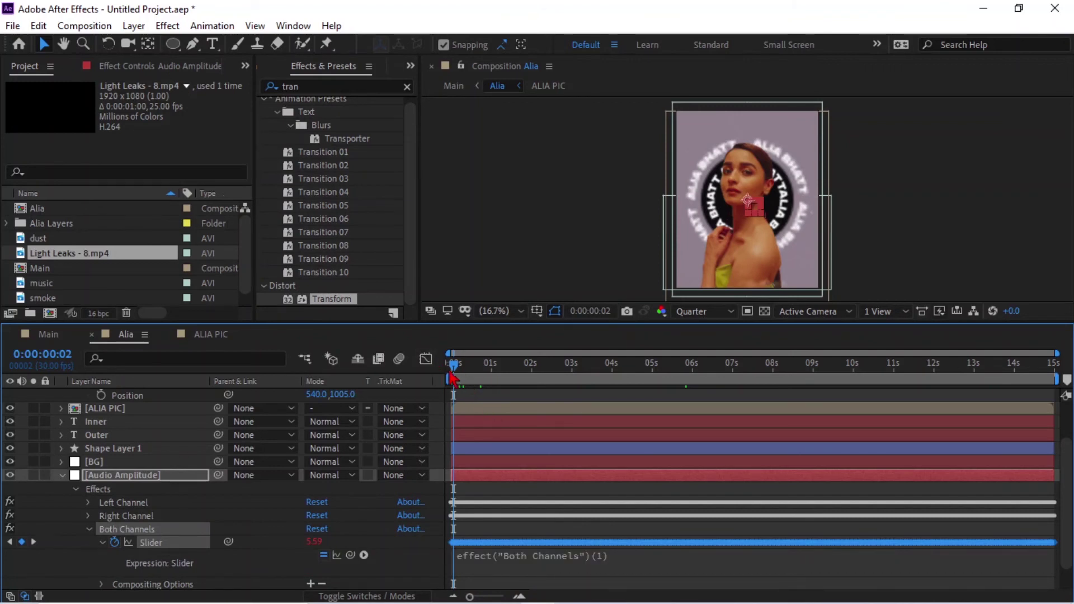
Use the Both Channels Slider's graph to set the current time to the beat at 0:00:03:01, and collapse the Audio Amplitude layer.
left_click(426, 359)
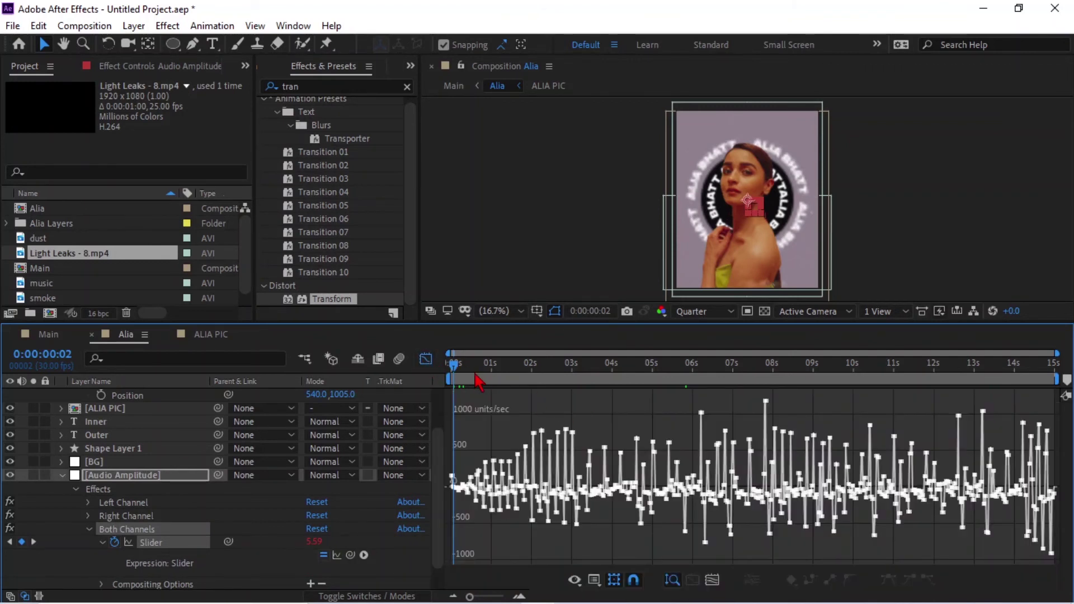
left_click_drag(462, 367, 576, 408)
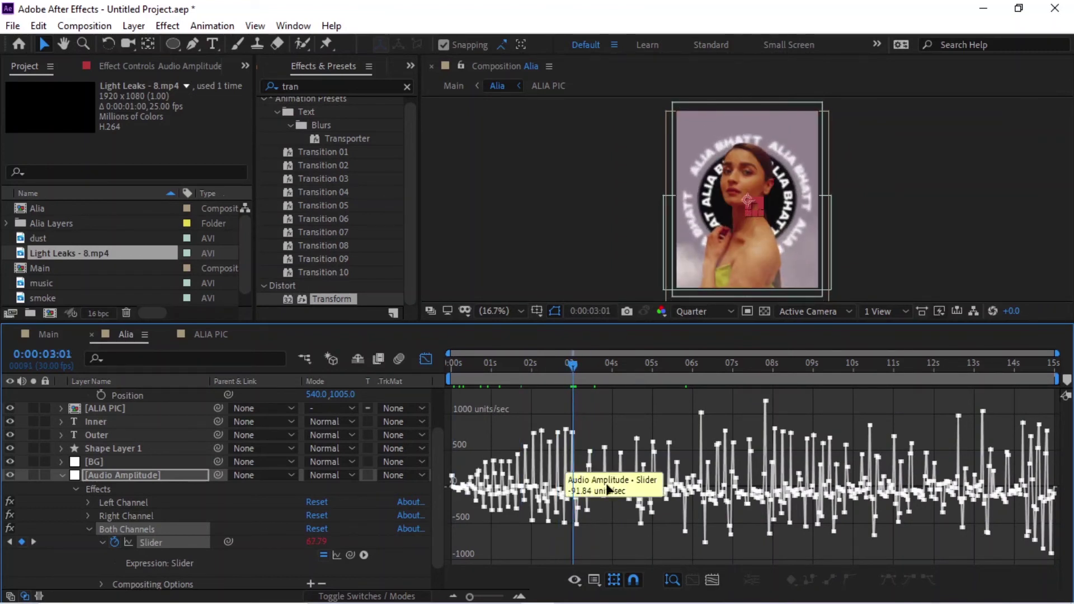
left_click(426, 359)
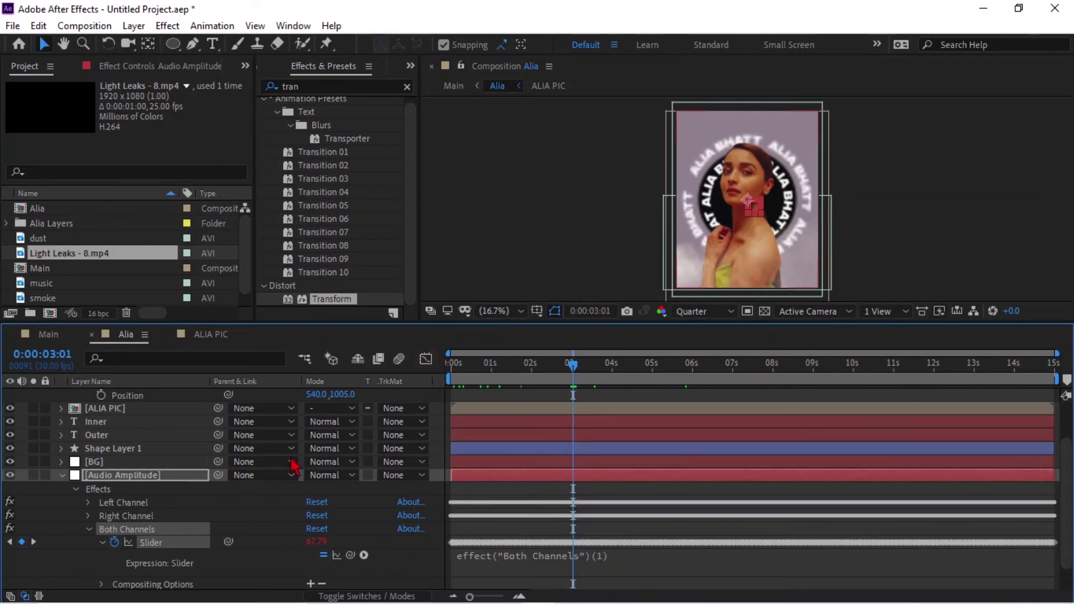
left_click(62, 475)
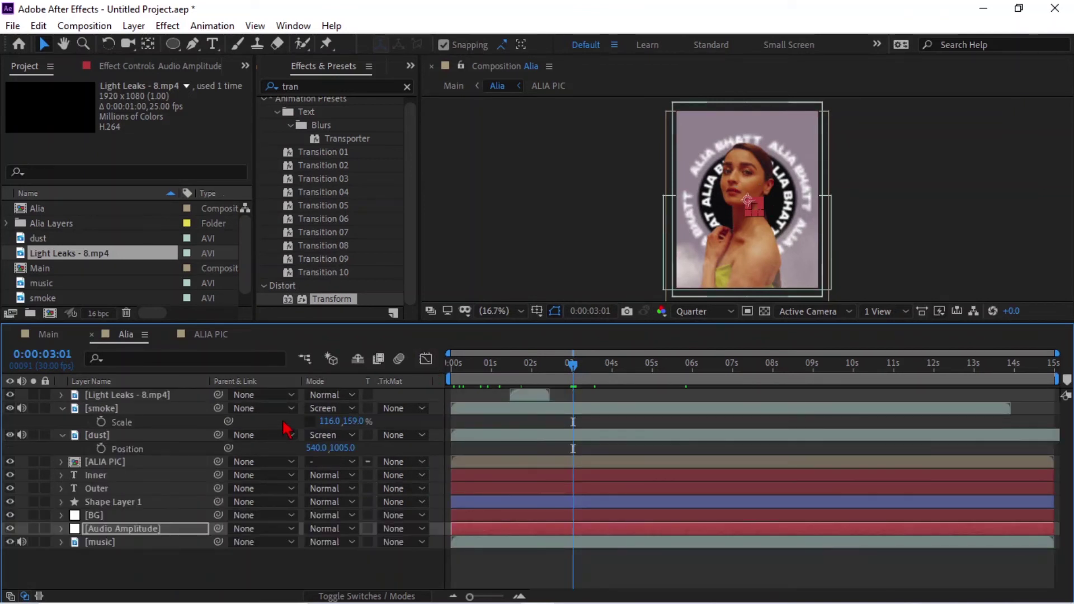
Move the Light Leaks layer to start at 0:00:03:01 and trim its end to 0:00:03:11.
left_click_drag(532, 396, 595, 402)
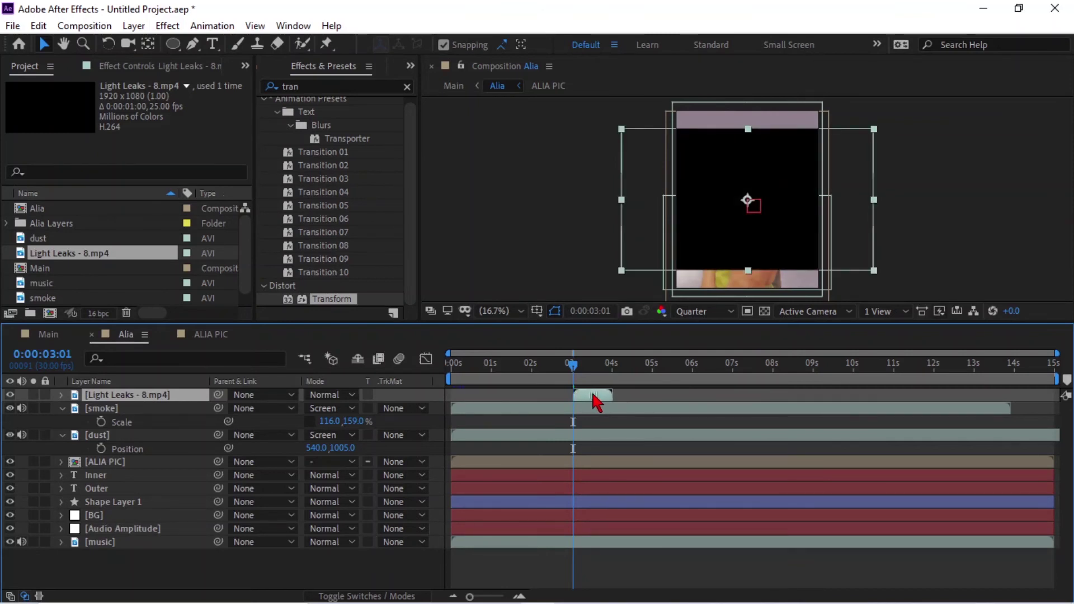
key("shift+Page_Down")
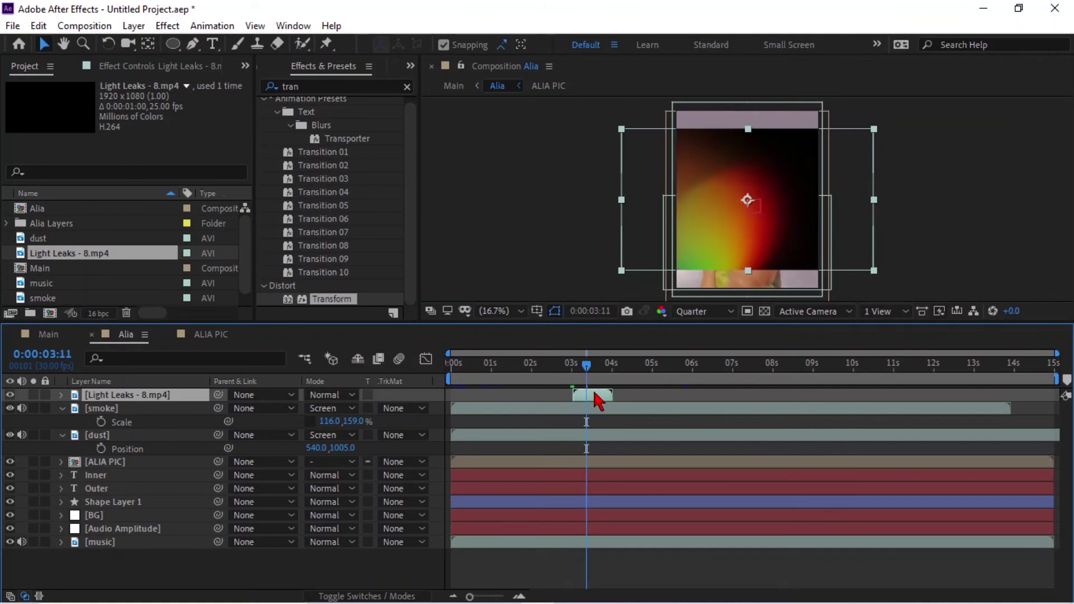
left_click_drag(598, 392, 592, 393)
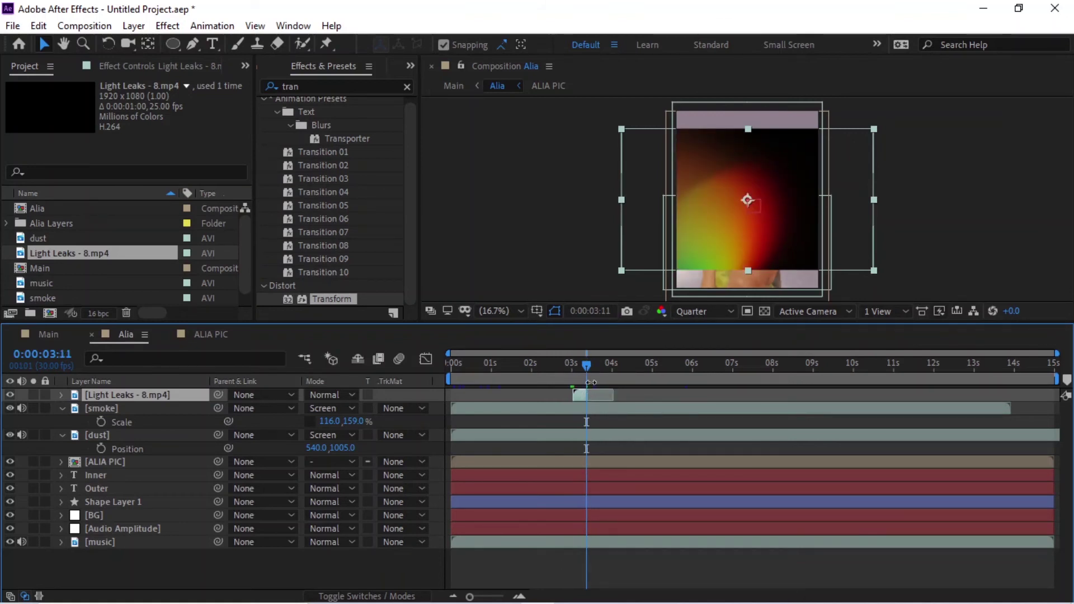
Set the Light Leaks layer's Rotation to 90° and its blending mode to Add, and scrub to 0:00:03:03.
left_click_drag(588, 370, 580, 370)
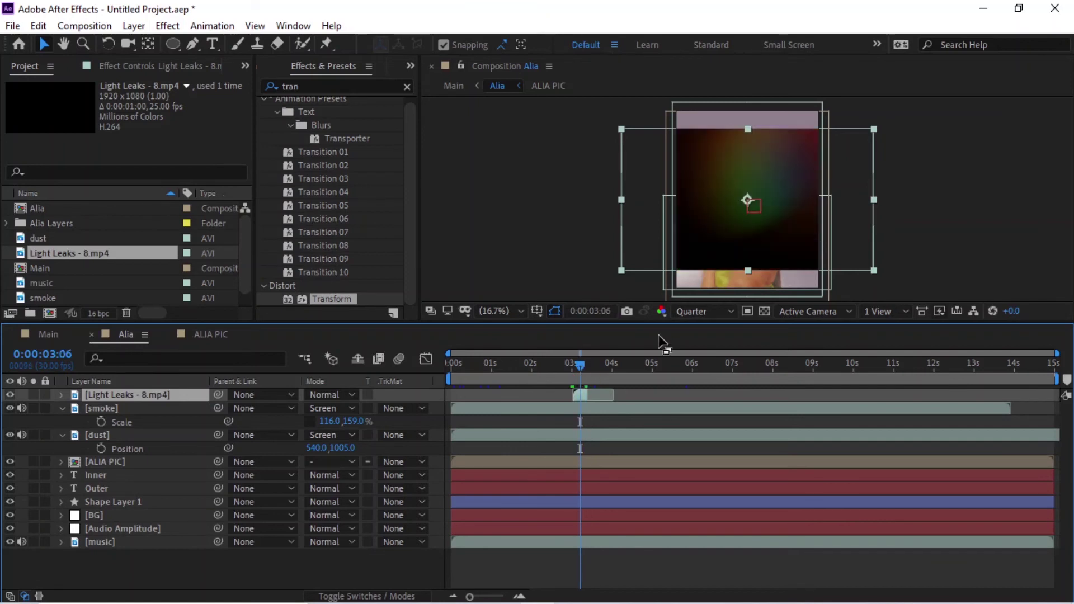
key("r")
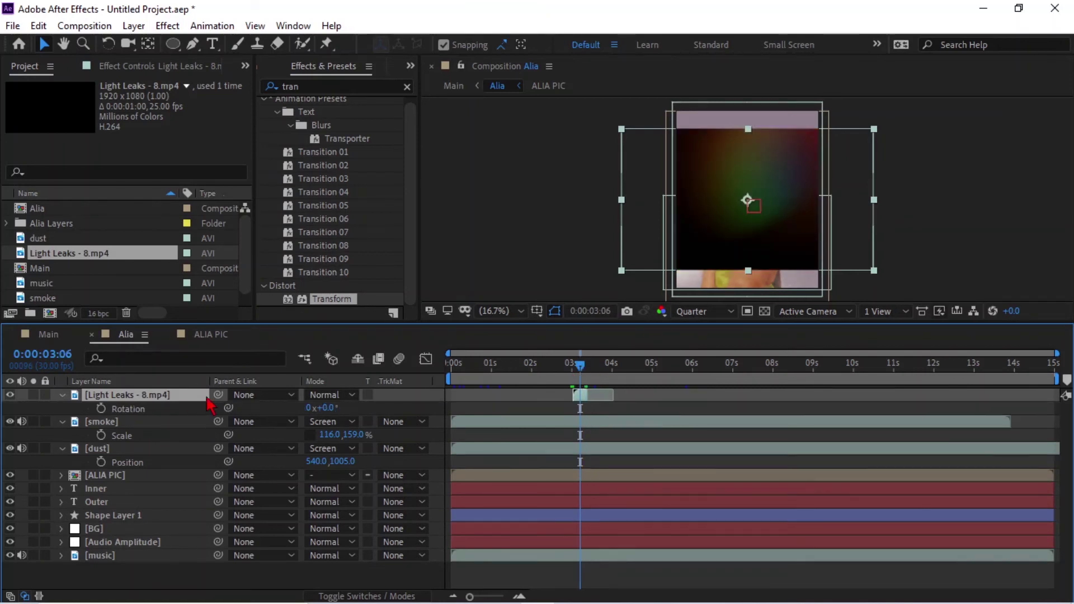
left_click(328, 407)
key("Return")
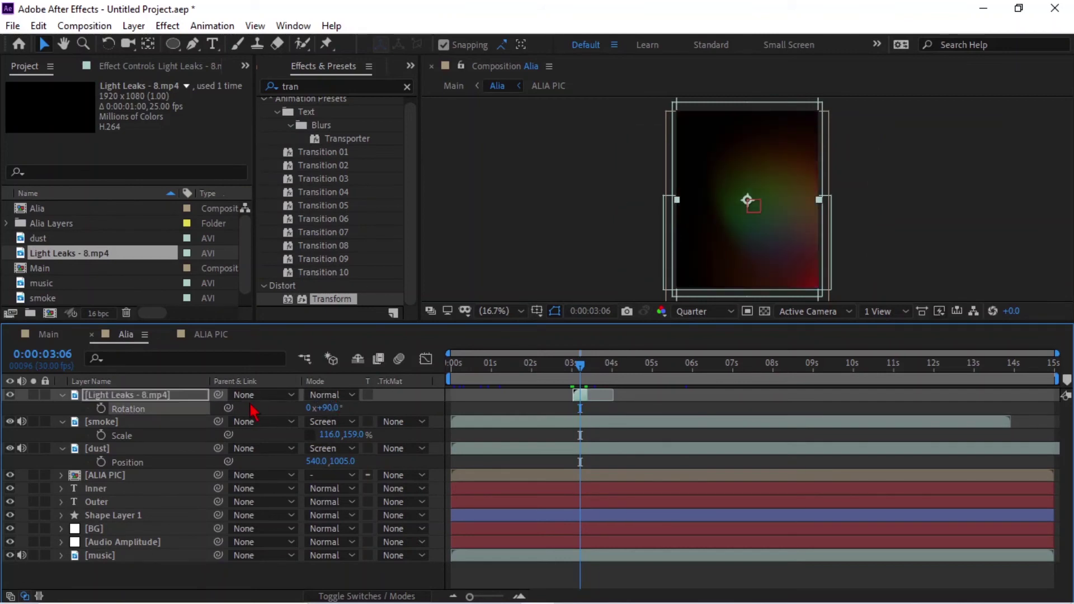
left_click(330, 395)
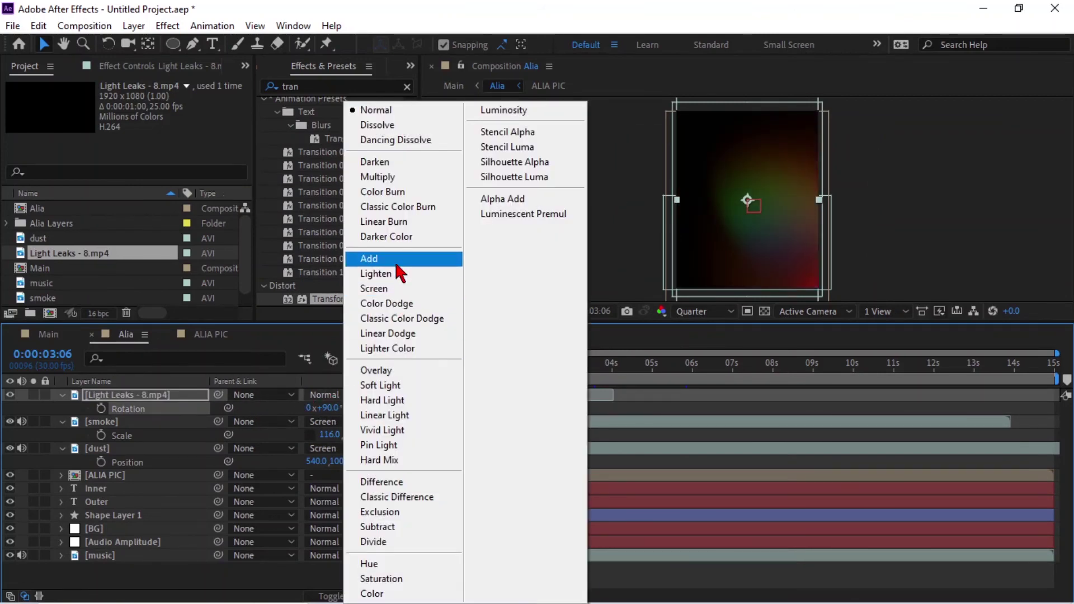
left_click(371, 264)
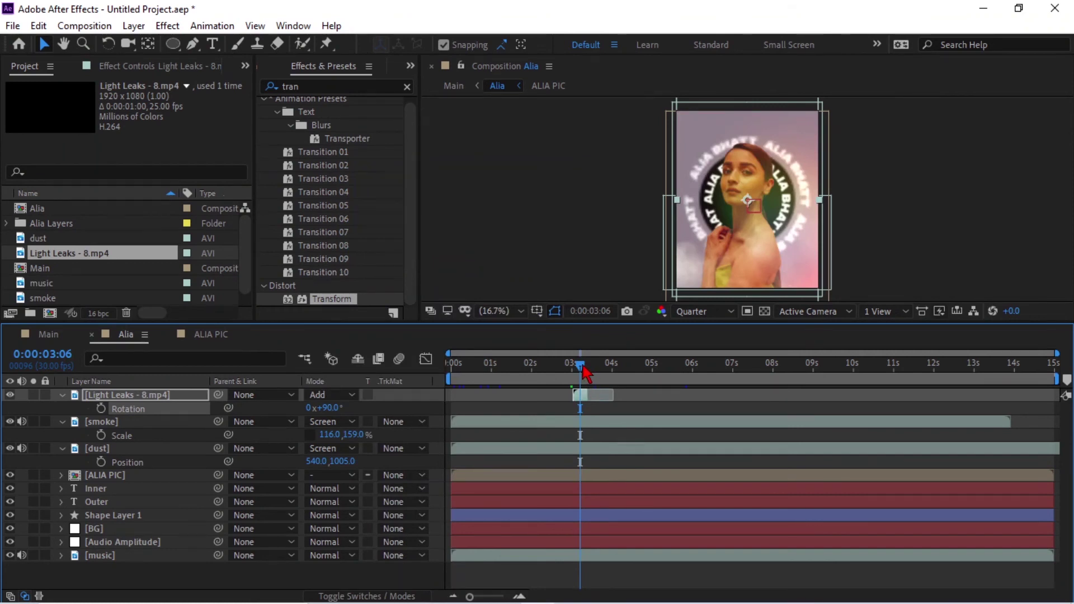
mouse_move(582, 369)
left_mouse_down()
mouse_move(642, 369)
mouse_move(576, 369)
left_mouse_up()
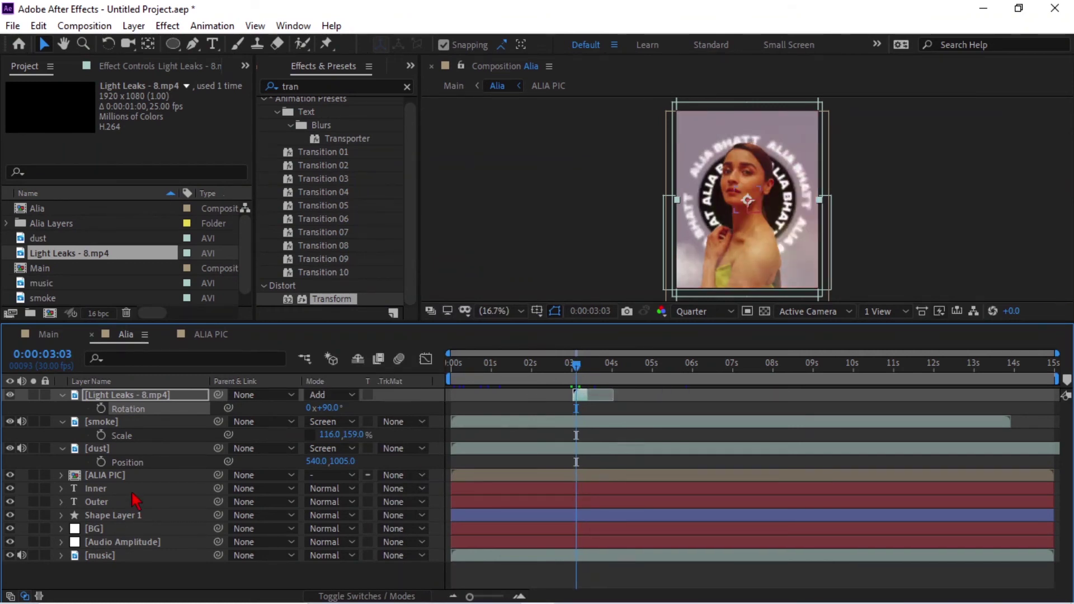
Collapse the properties of the Light Leaks, smoke and dust layers and select the ALIA PIC layer.
key("r")
key("F2")
left_click(60, 408)
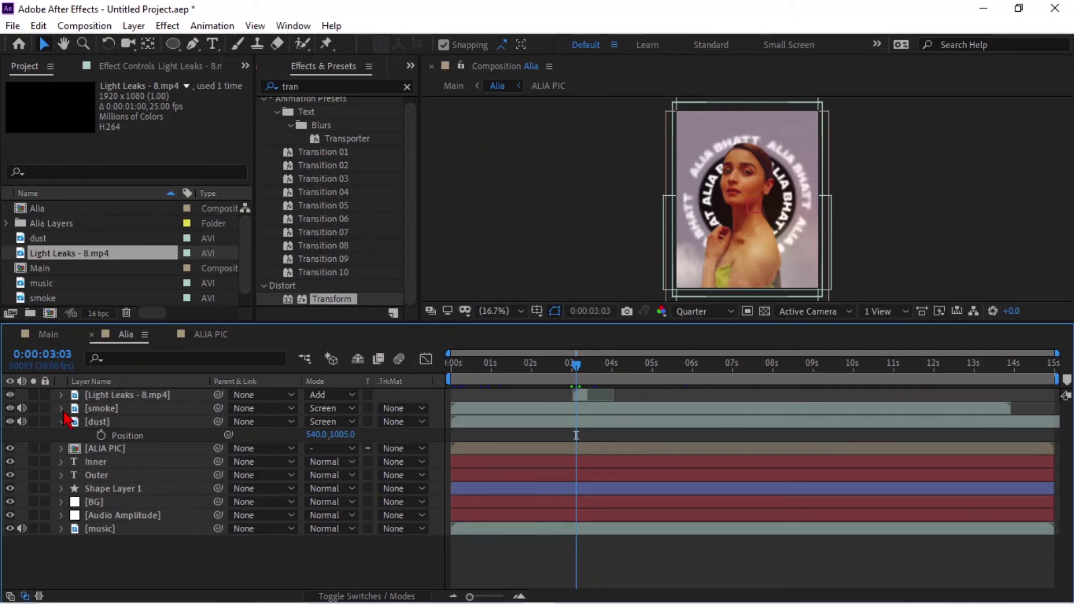
left_click(61, 421)
left_click(111, 435)
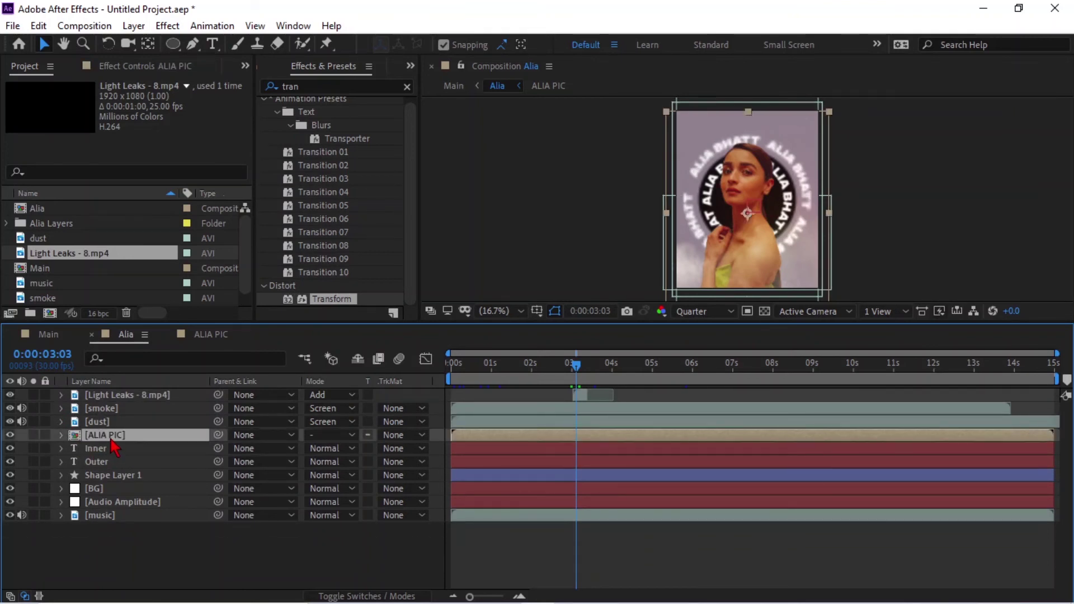
Add the expression wiggle(0.5,4) to the ALIA PIC layer's Position and scrub the timeline to check the movement.
key("p")
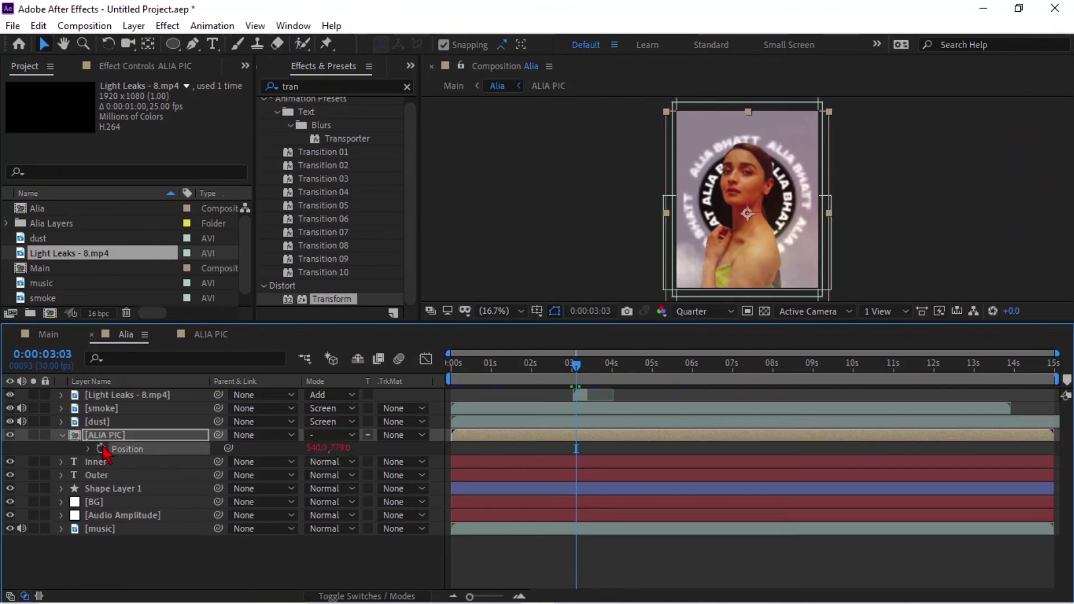
left_click(102, 449, "alt")
type("wiggl")
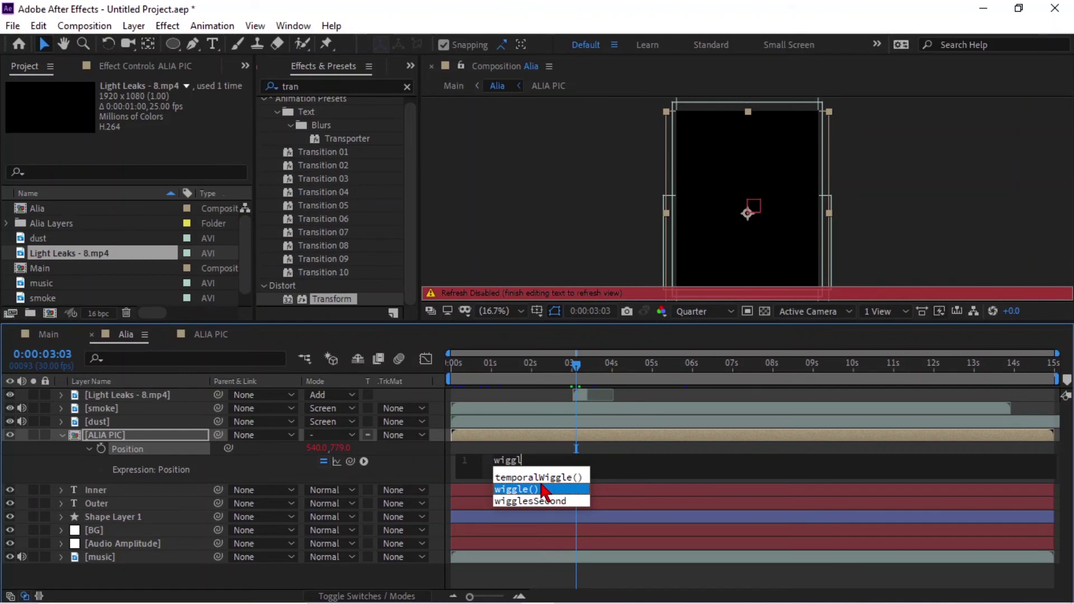
left_click(541, 495)
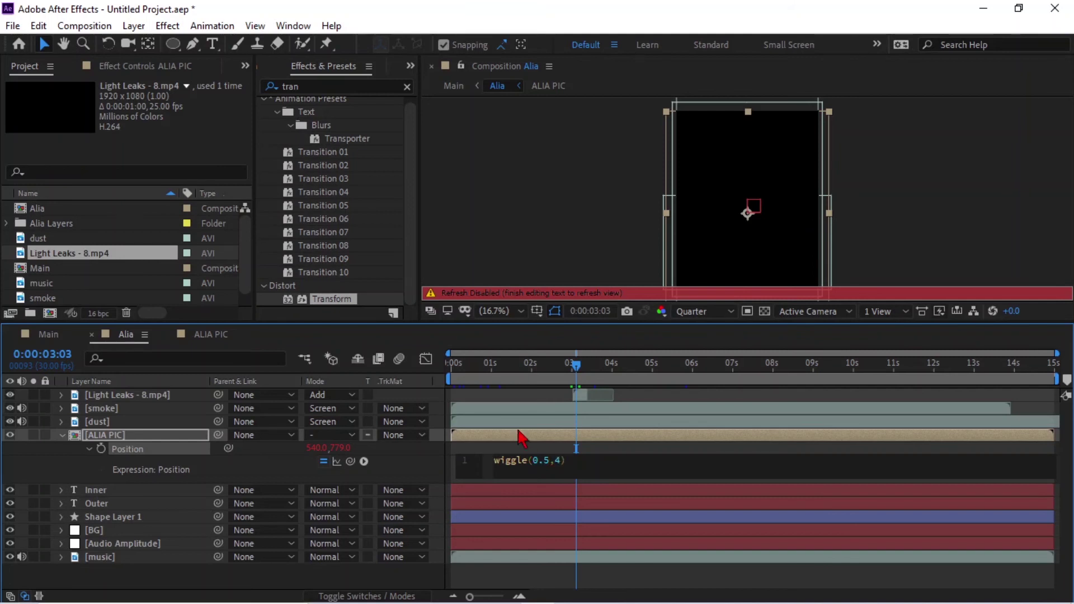
left_click(529, 371)
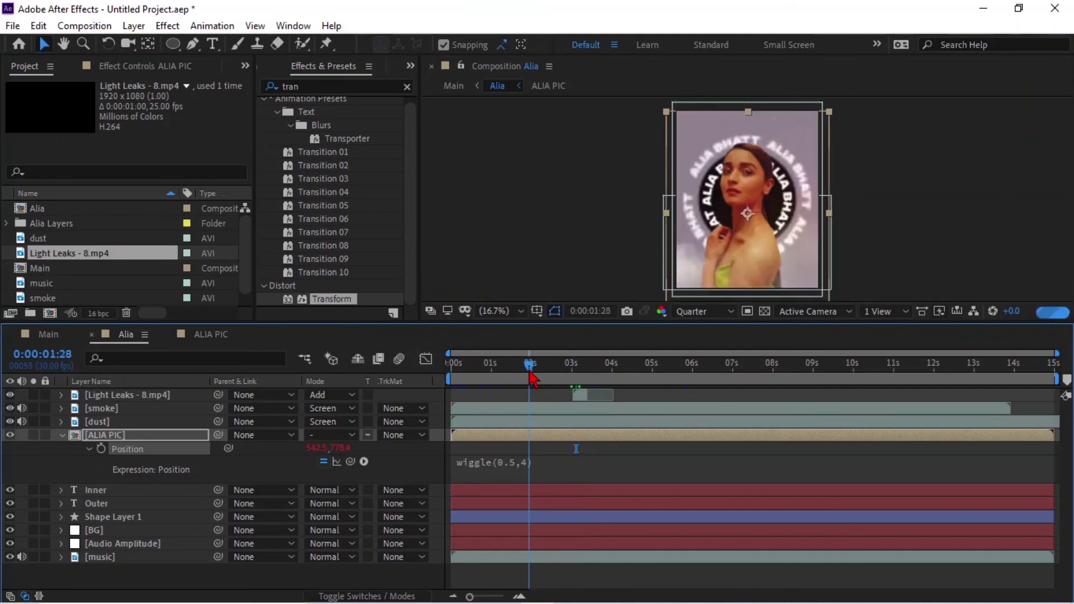
left_click_drag(530, 374, 562, 391)
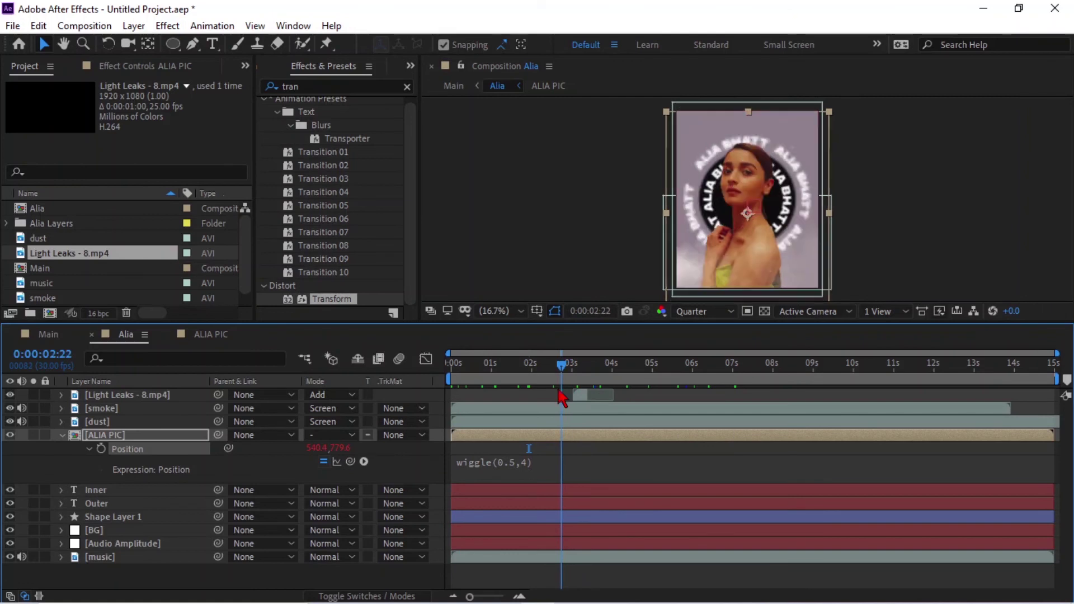
Change the ALIA PIC layer's Position expression to wiggle(0.5,10), scrub through the movement, and collapse the layer.
left_click(526, 464)
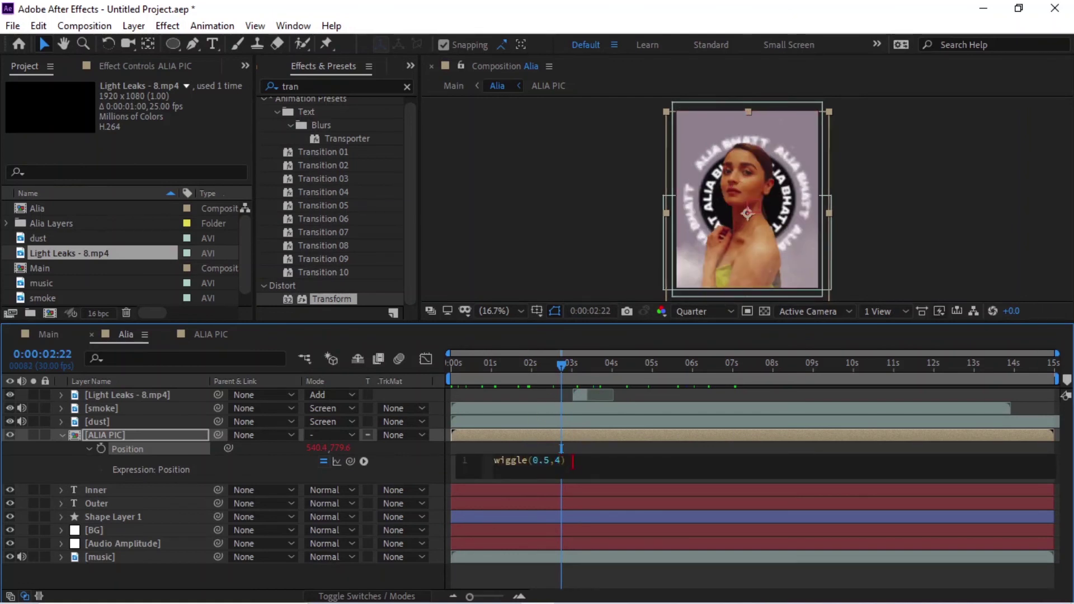
type("10")
left_click_drag(529, 382, 728, 386)
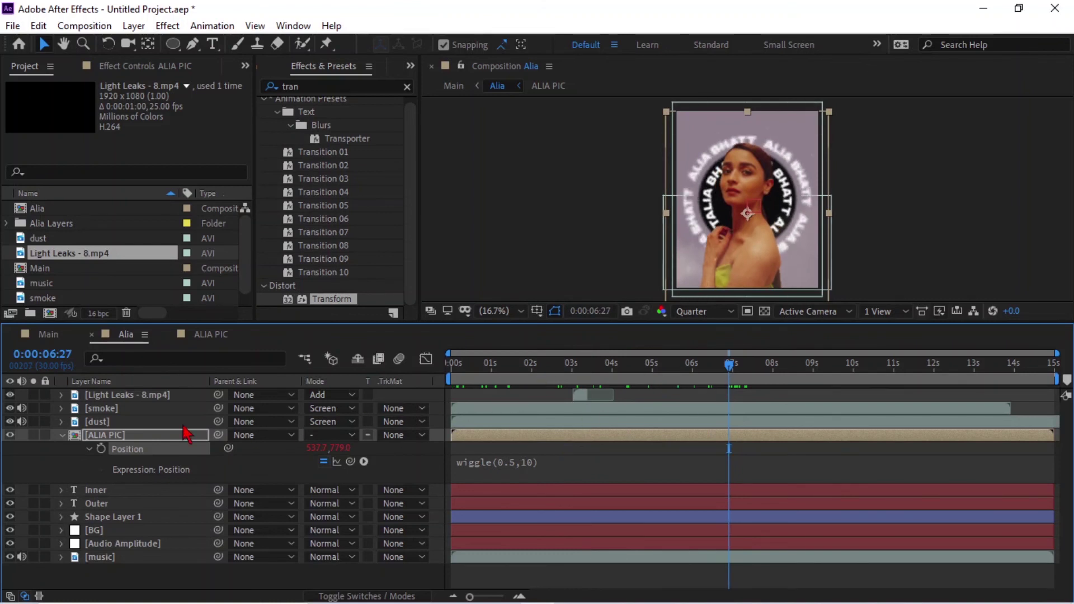
left_click(62, 436)
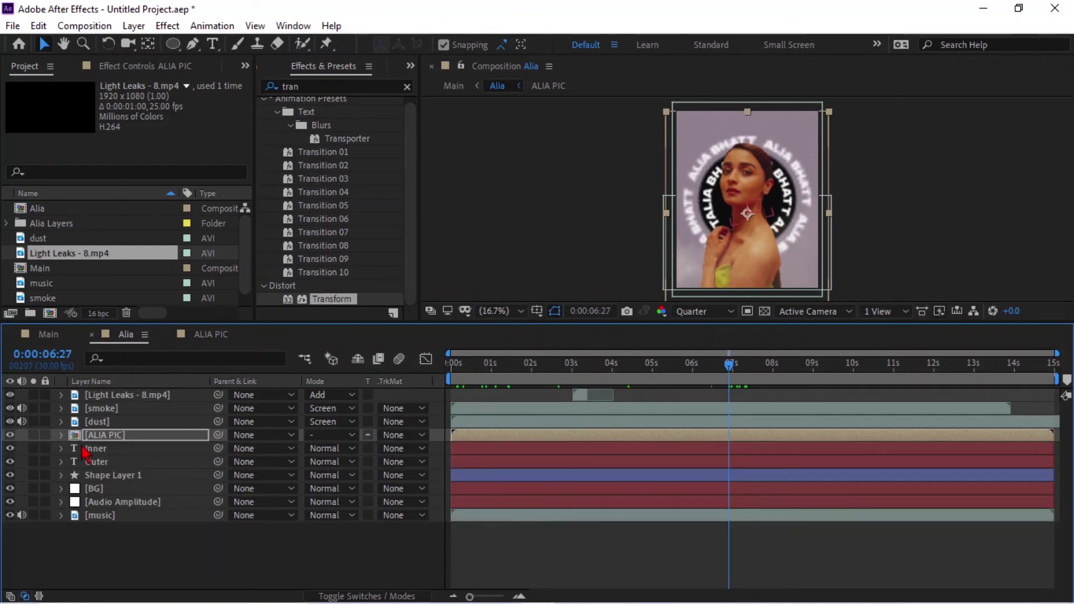
Split the ALIA PIC layer at 0:00:03:01 and at 0:00:03:11 to isolate the light leak segment.
left_click(573, 374)
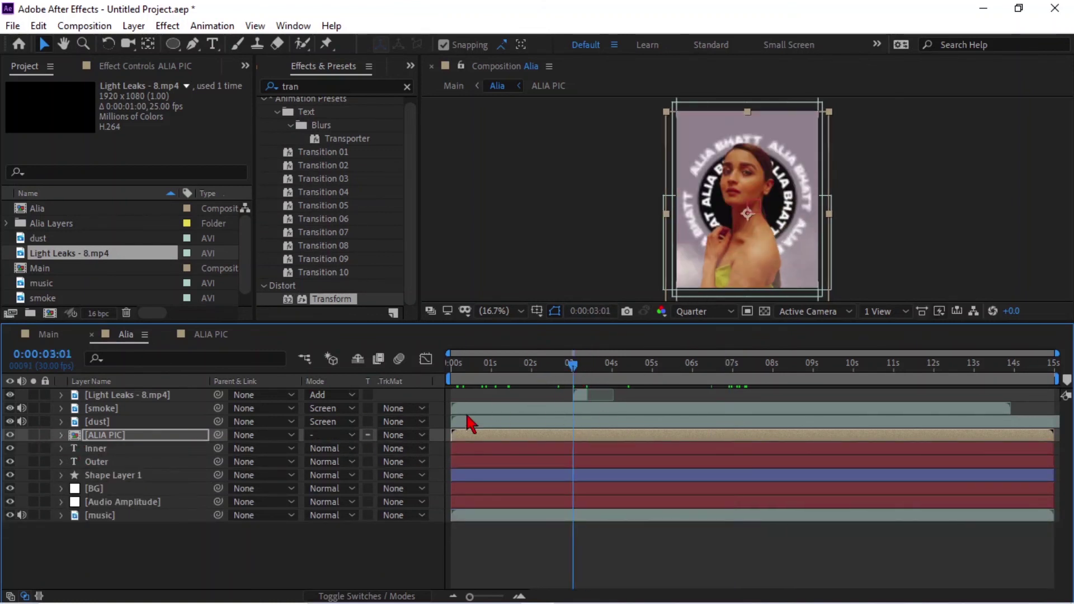
left_click(190, 434)
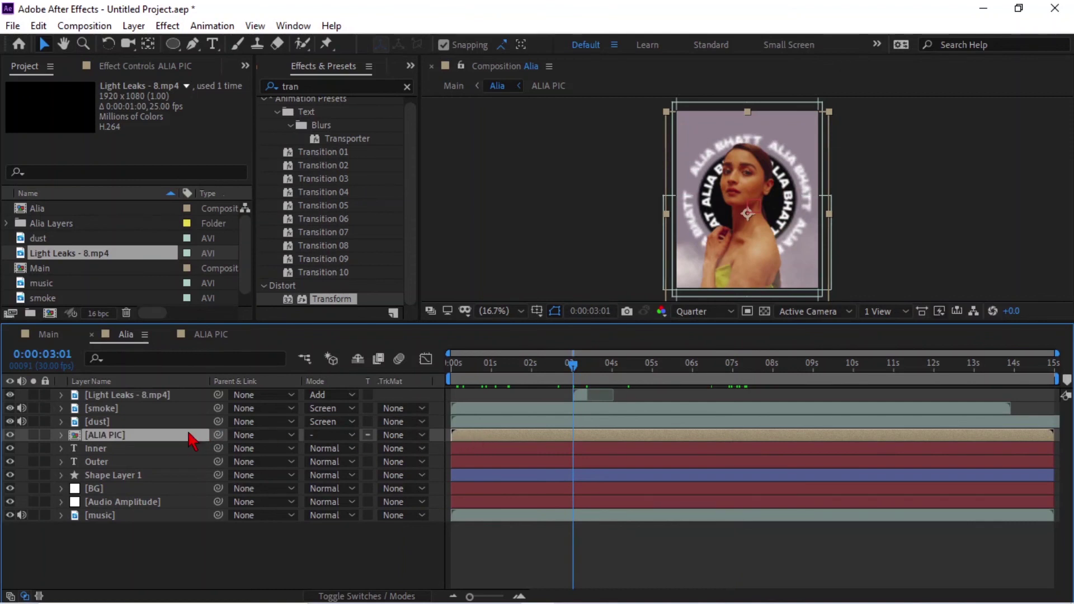
key("ctrl+shift+d")
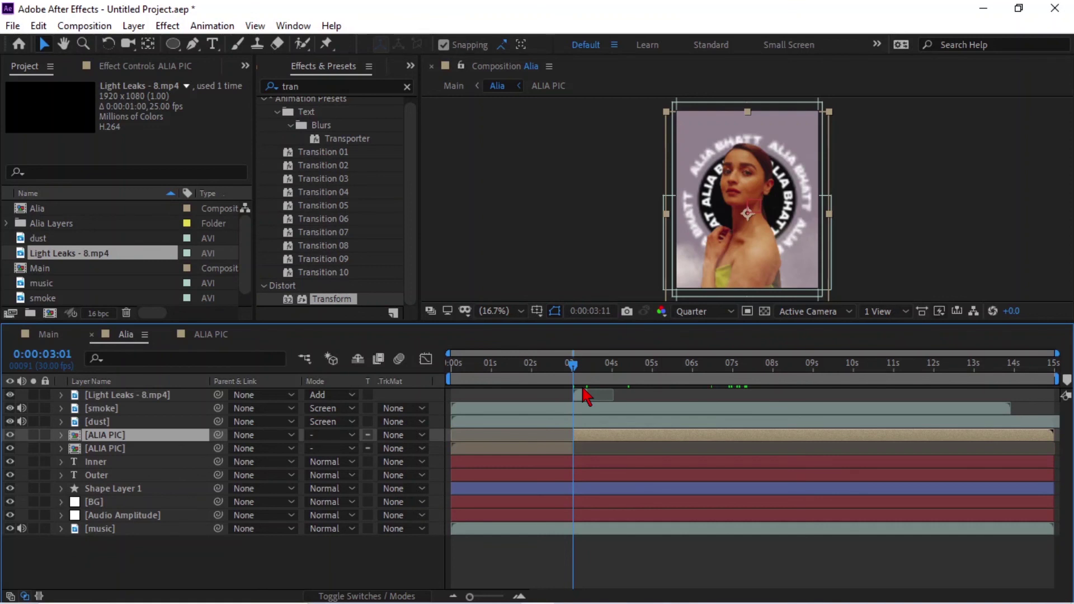
key("shift+Page_Down")
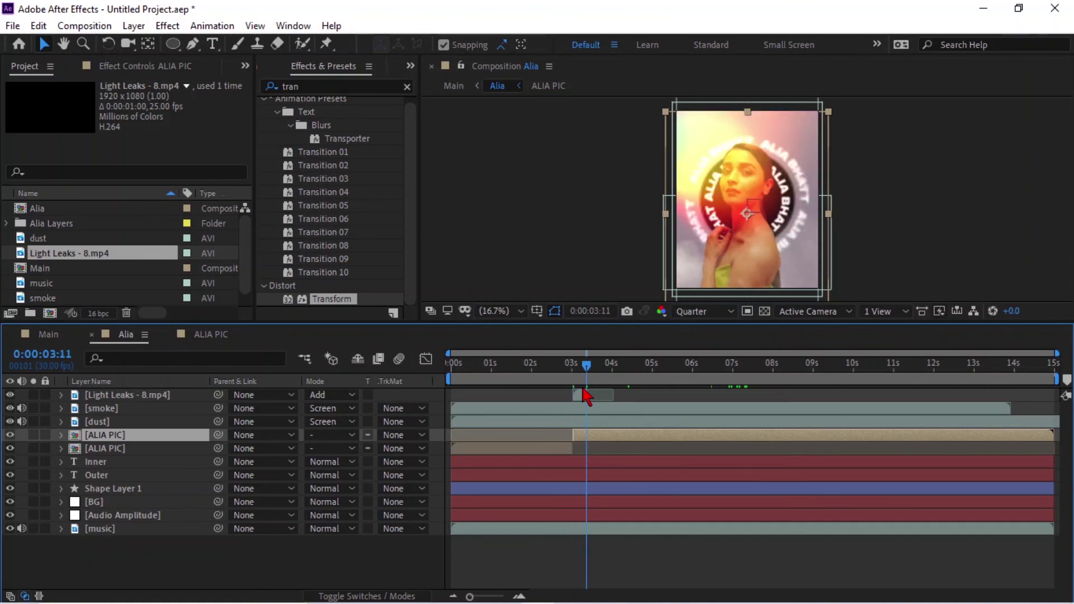
key("ctrl+shift+d")
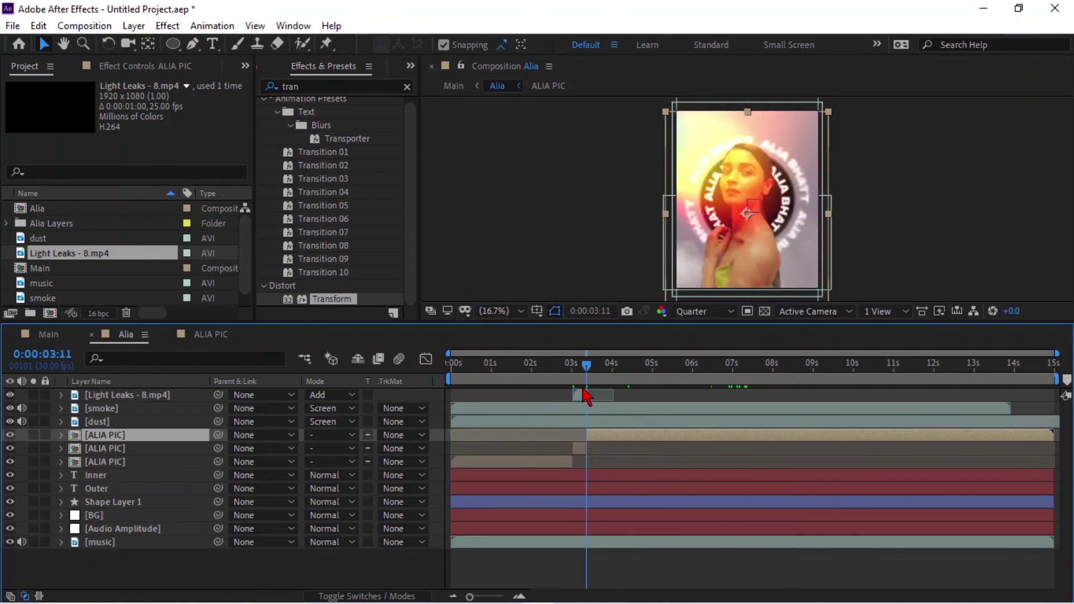
Set the Position expression of the short middle ALIA PIC segment to wiggle(5,200) and scrub through the shake.
left_click(145, 447)
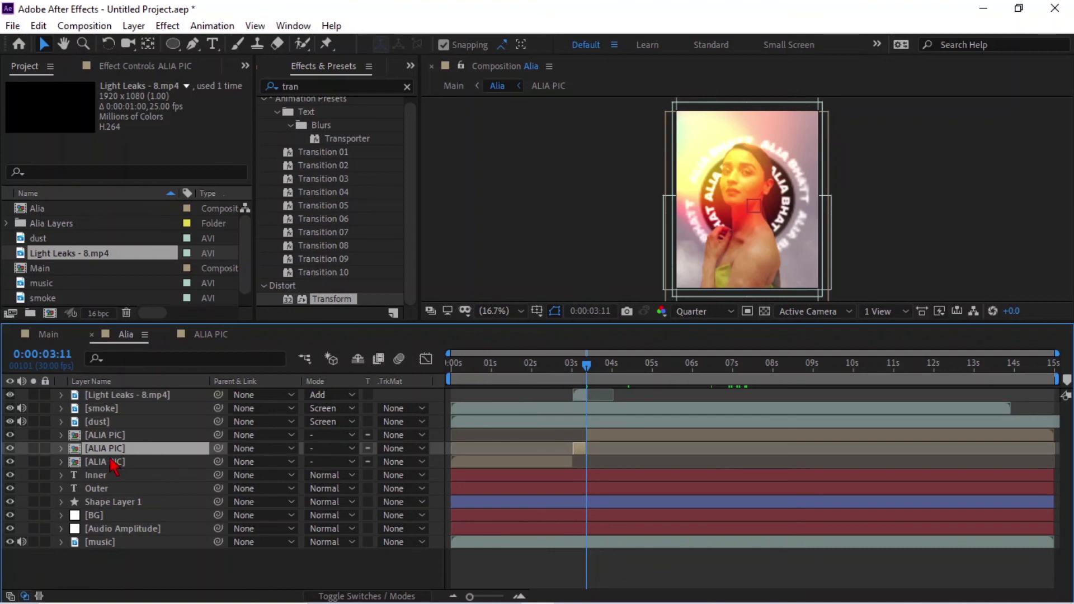
key("p")
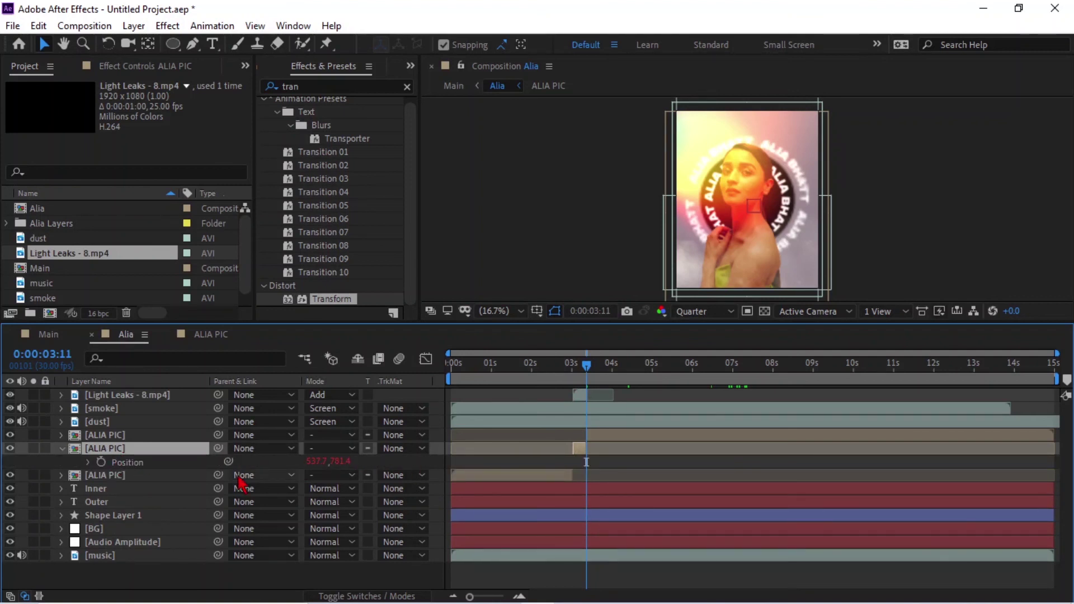
left_click(101, 462, "alt")
type("wiggle(0.5,10)")
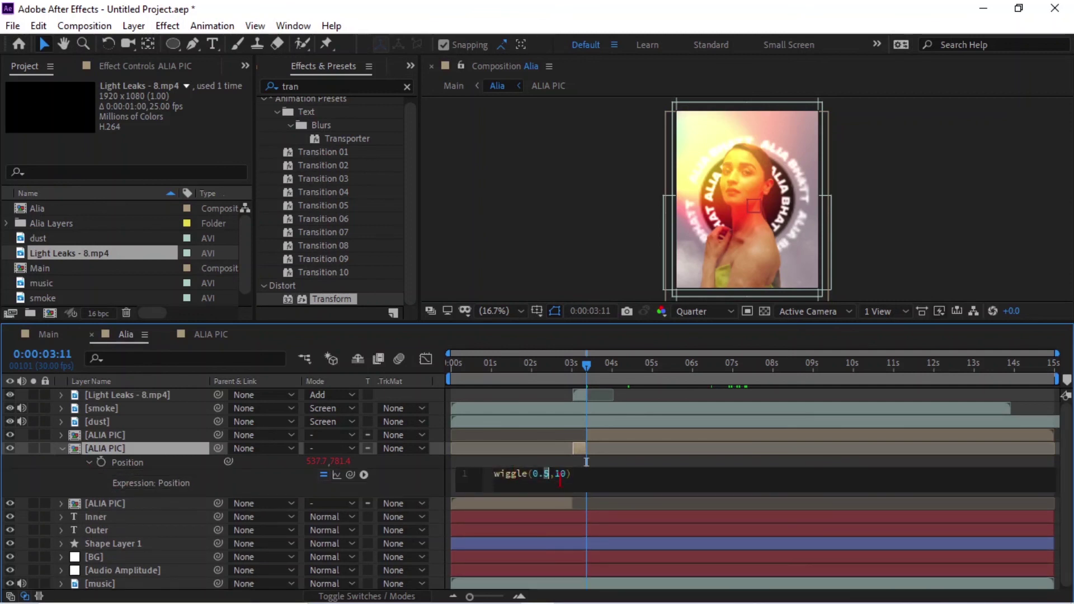
key("BackSpace")
double_click(541, 474)
key("BackSpace")
left_click_drag(579, 380, 614, 376)
Preview the composition from near its beginning, stopping once to restart playback from 0:00:00:02.
left_click_drag(528, 367, 465, 366)
key("space")
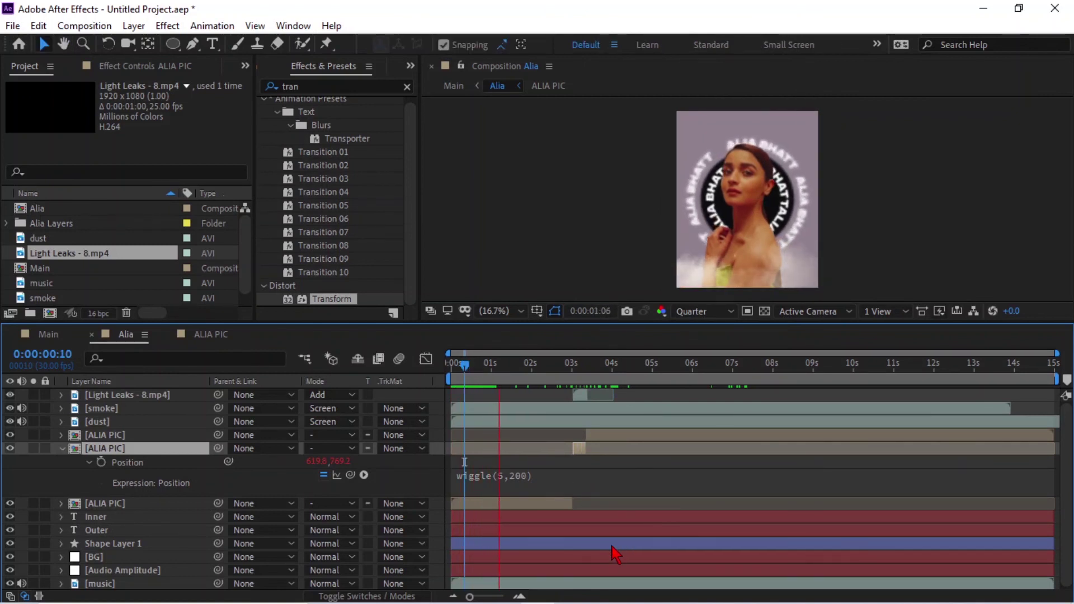
key("space")
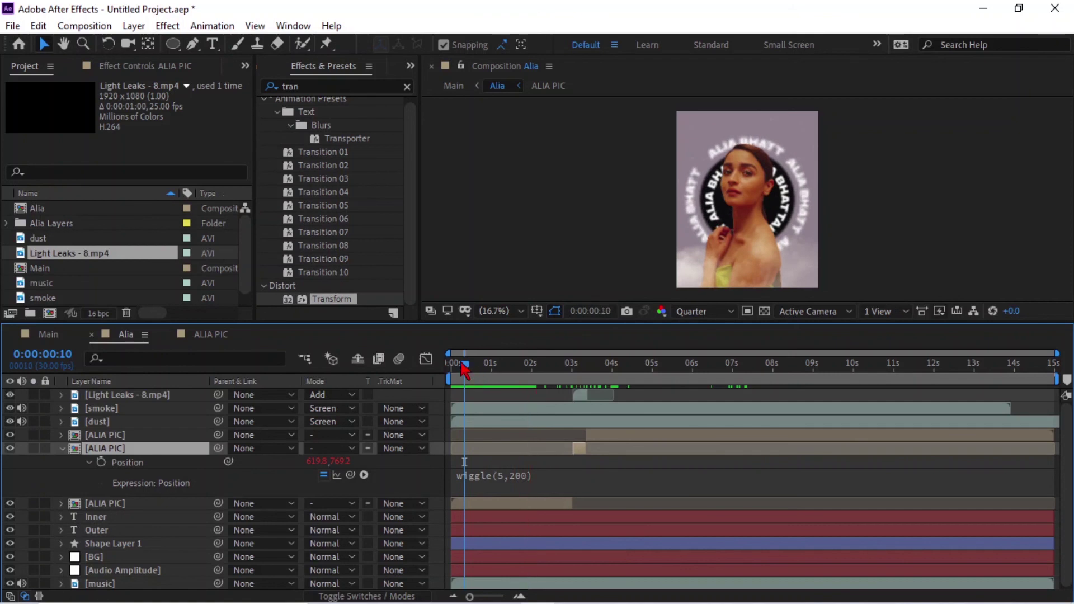
left_click_drag(464, 369, 453, 370)
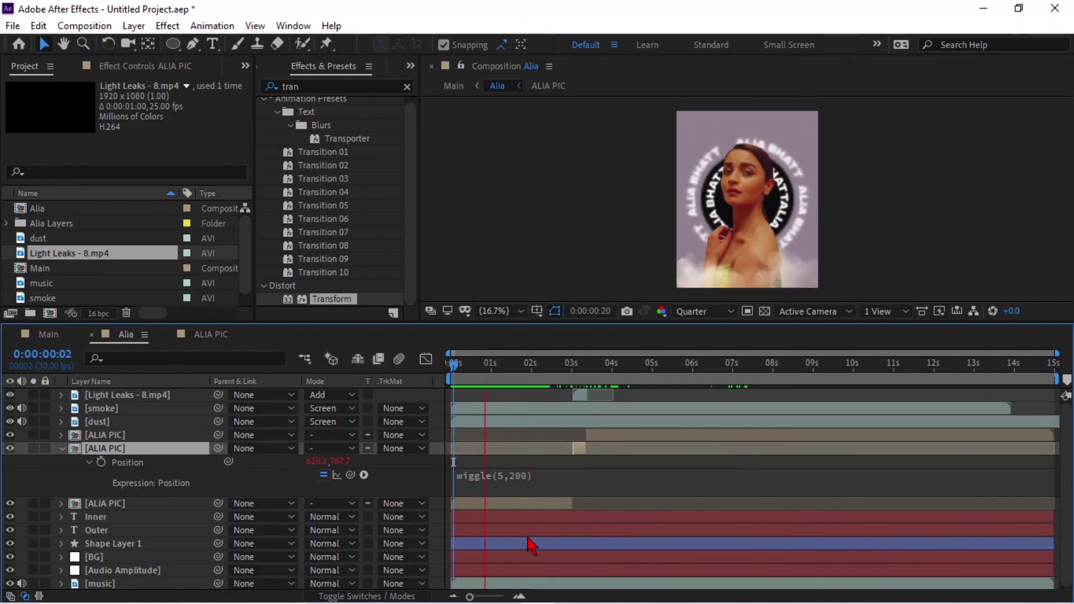